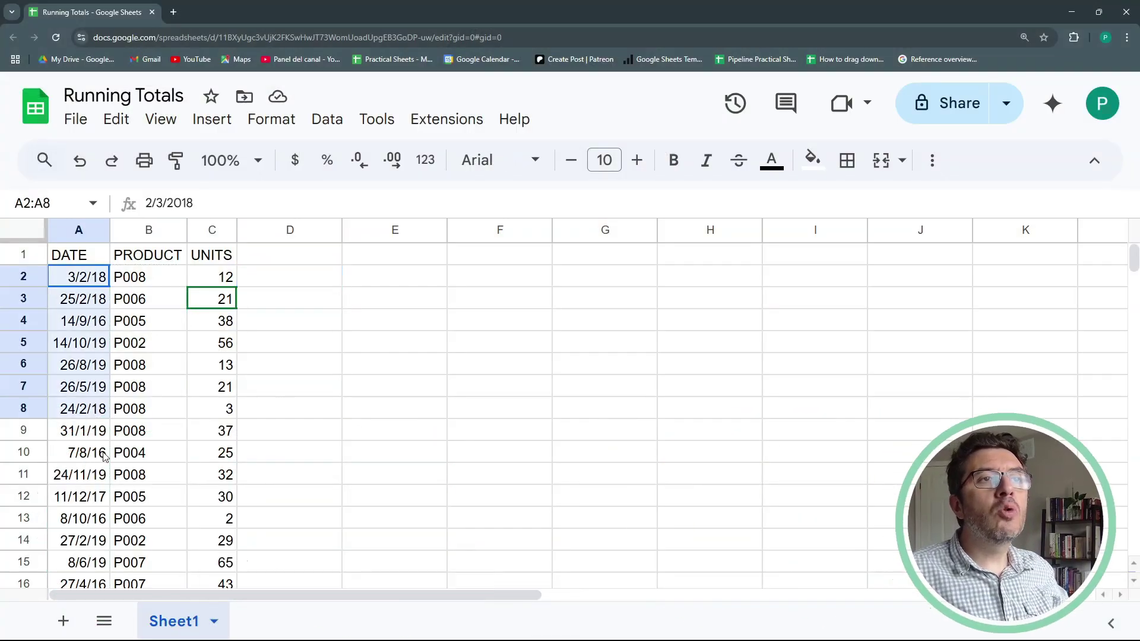
{"action": "left_click_drag", "start_coordinate": [208, 288], "coordinate": [200, 486]}
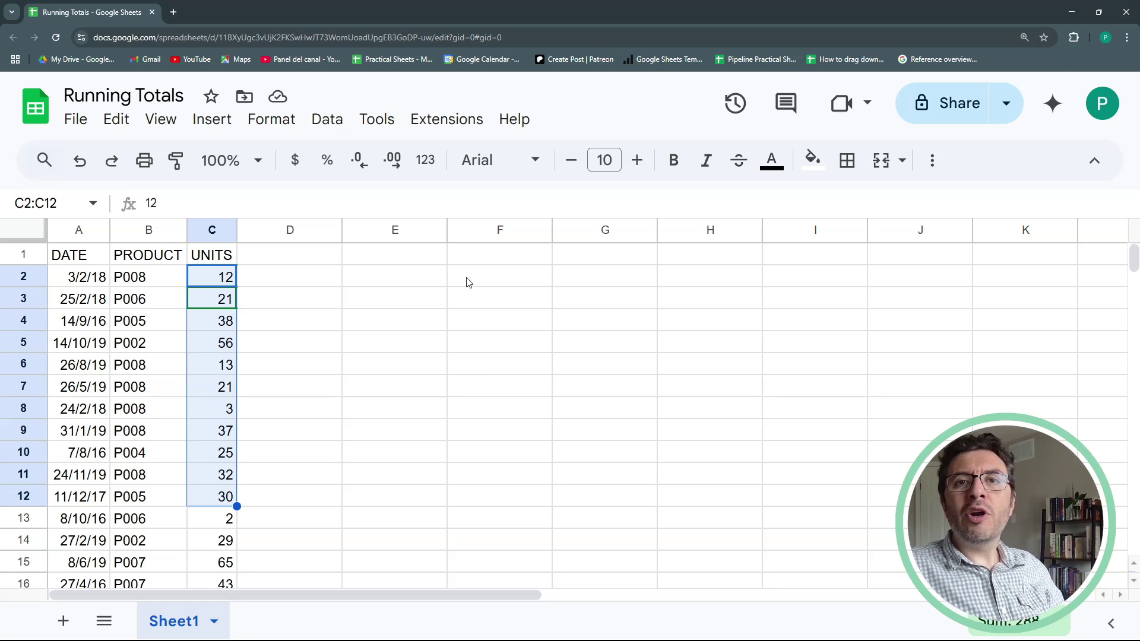
{"action": "left_click", "coordinate": [371, 283]}
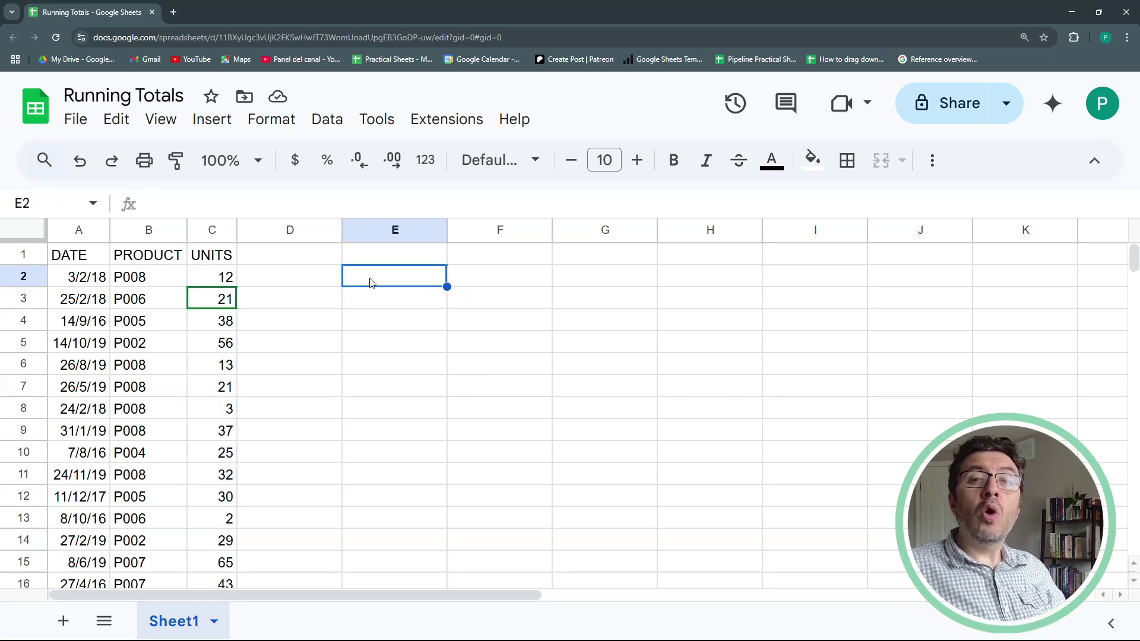
{"action": "left_click", "coordinate": [469, 280]}
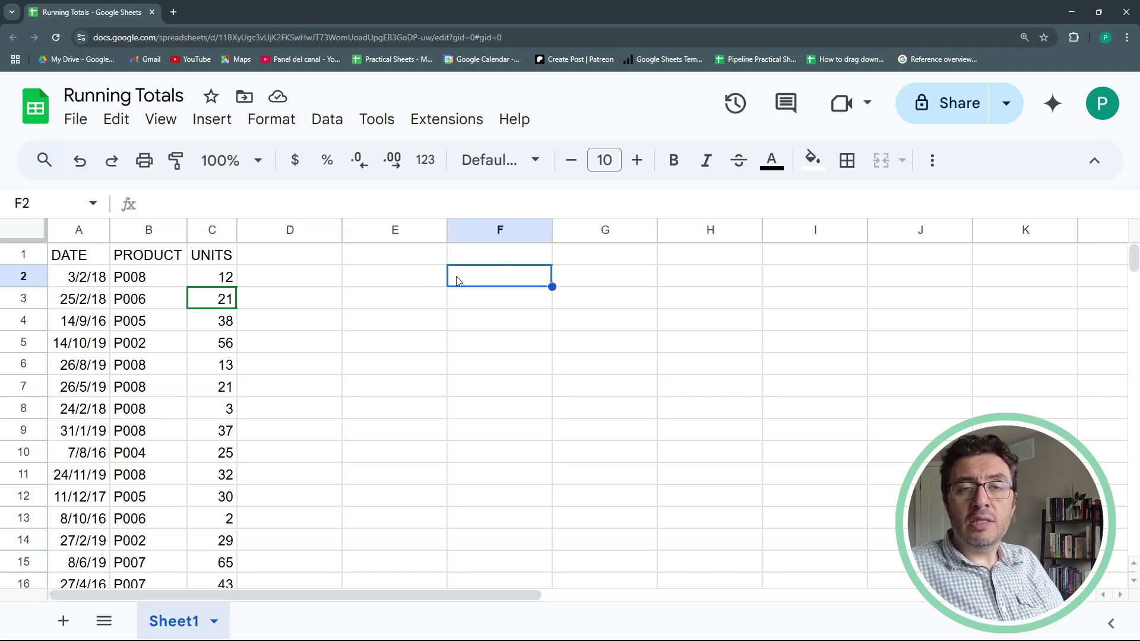
{"action": "left_click", "coordinate": [265, 254]}
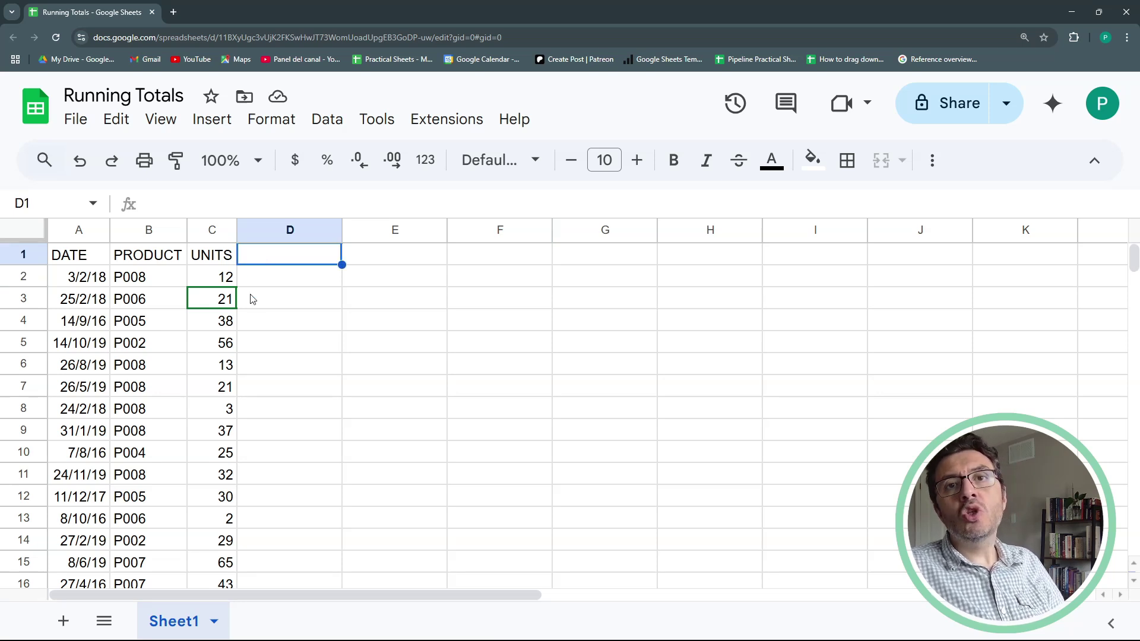
Calculate the month-end date of each row in column D with =EOMONTH(A2,0), filling the formula down from D2
{"action": "left_click", "coordinate": [288, 283]}
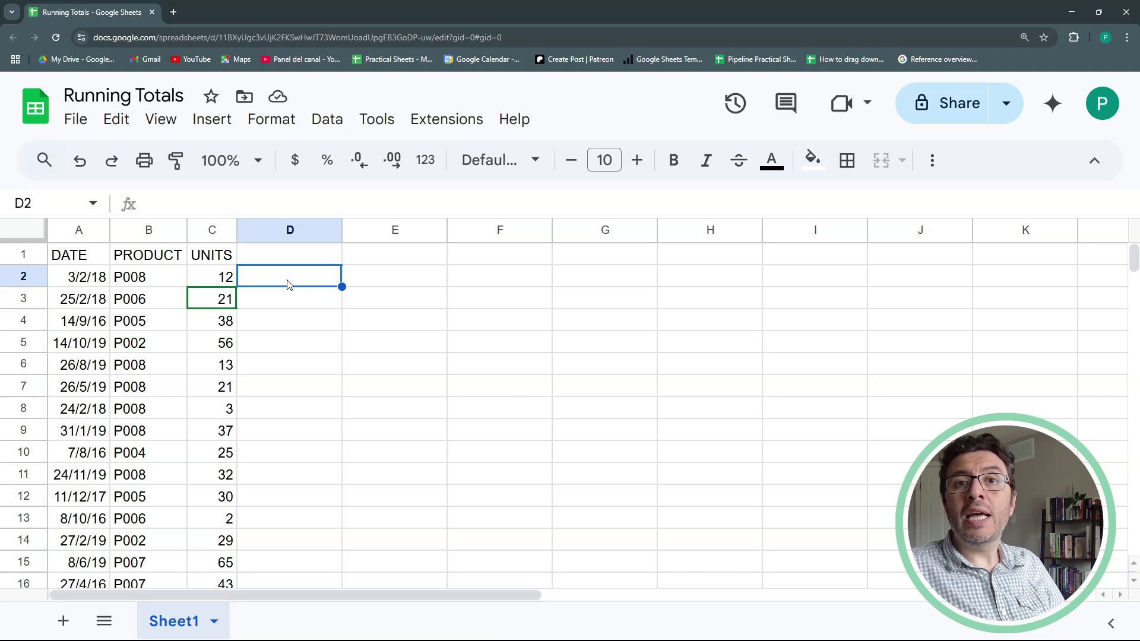
{"action": "type", "text": "=e"}
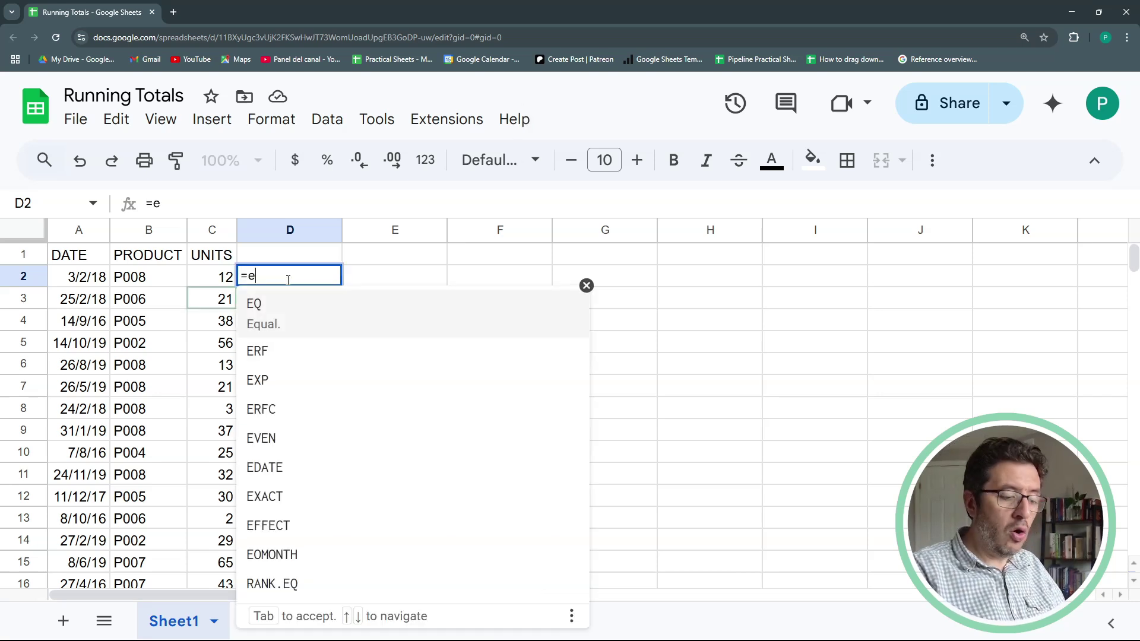
{"action": "type", "text": "OM"}
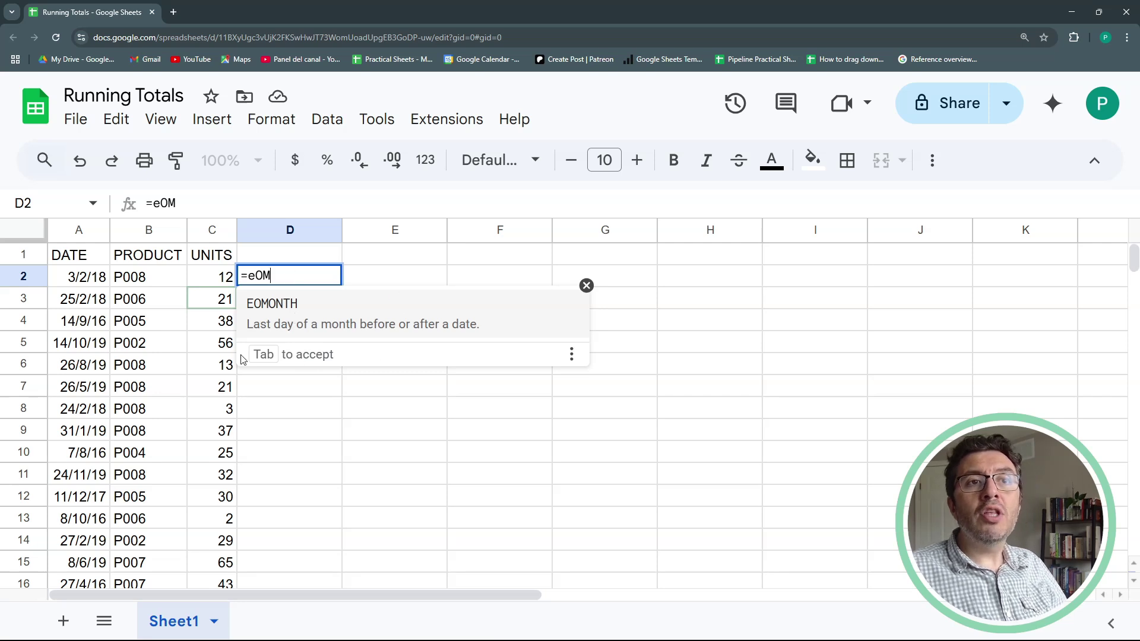
{"action": "left_click", "coordinate": [369, 331]}
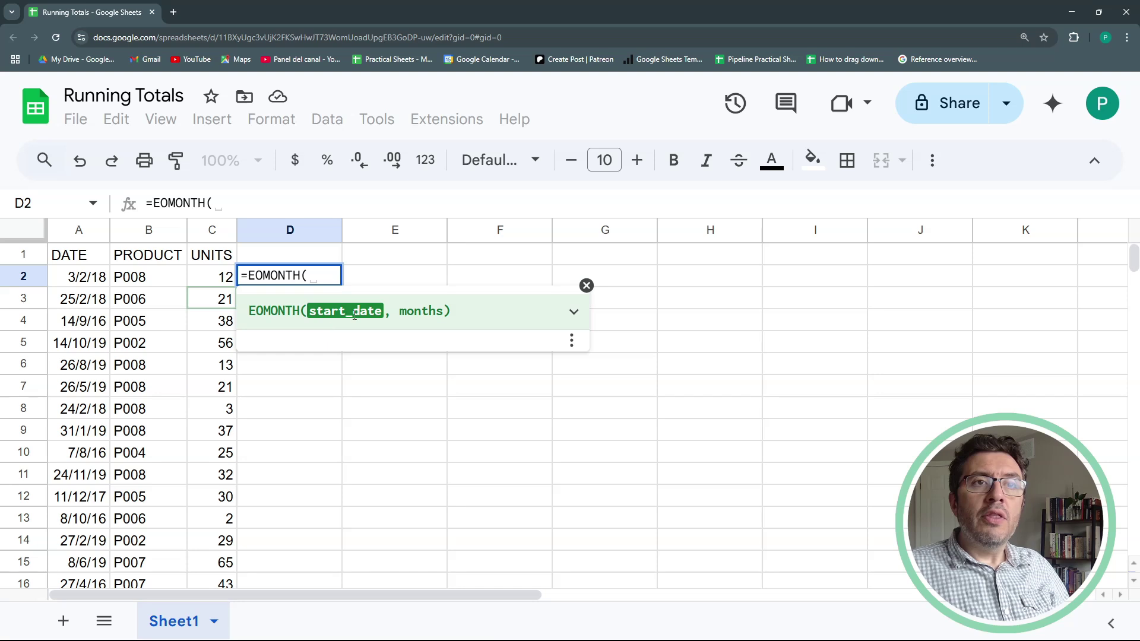
{"action": "left_click", "coordinate": [95, 286]}
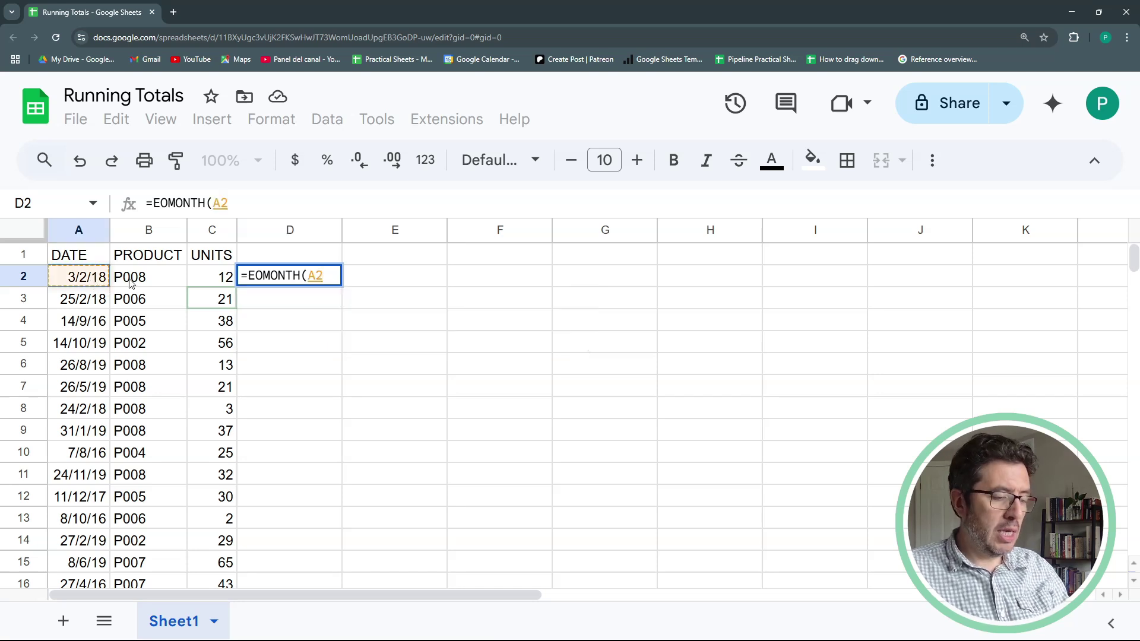
{"action": "type", "text": ","}
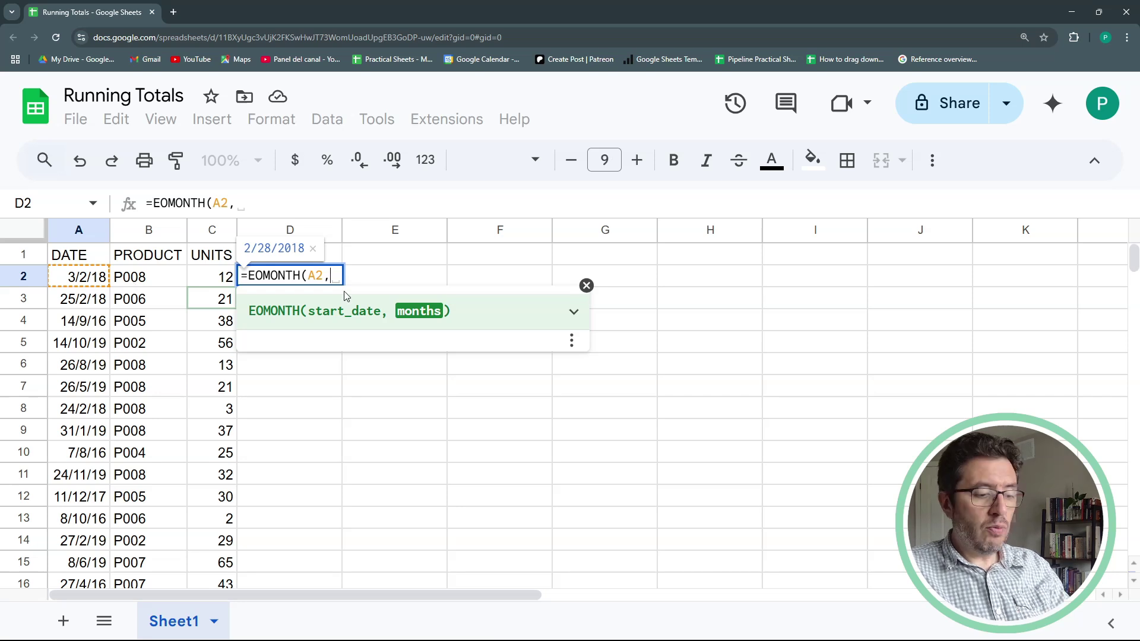
{"action": "type", "text": "0"}
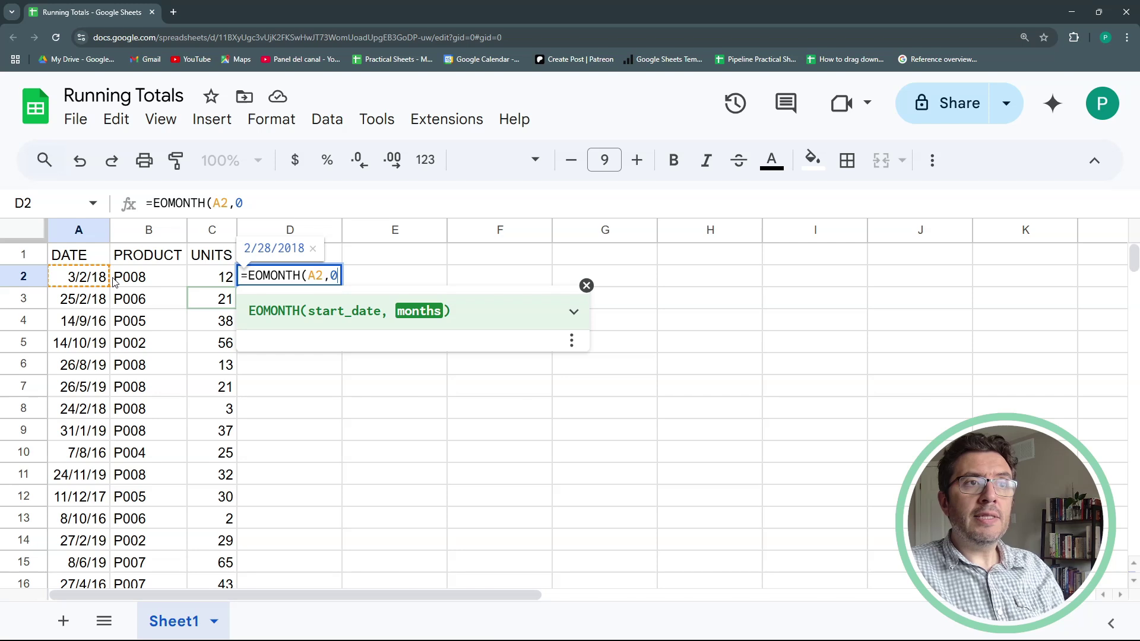
{"action": "key", "text": "Return"}
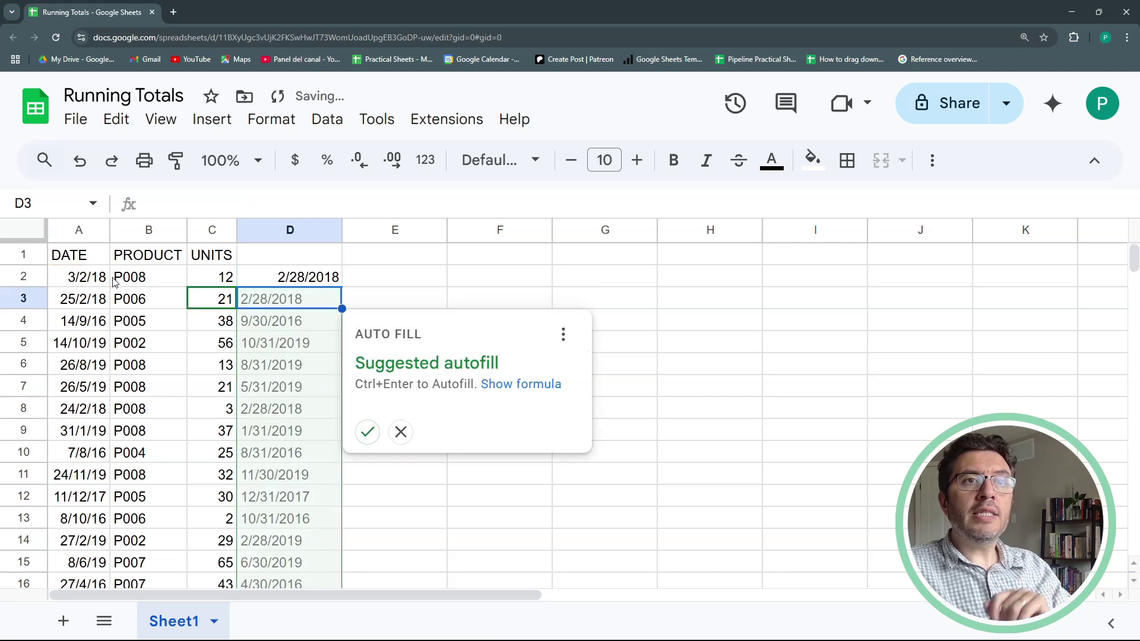
{"action": "left_click", "coordinate": [366, 430]}
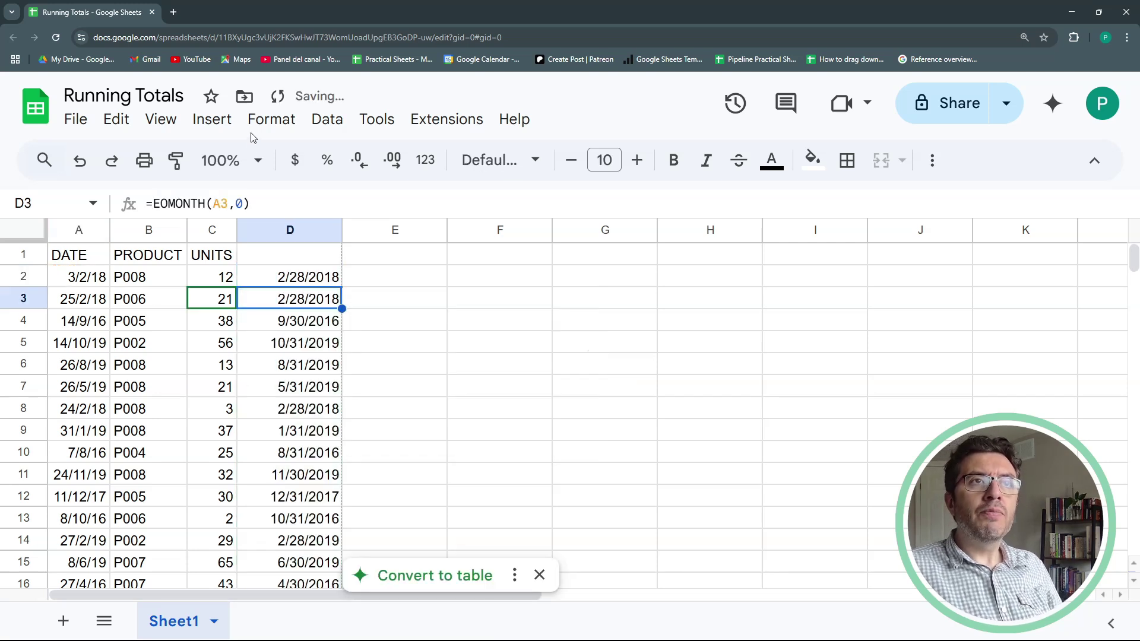
Enter the header End of Month in cell D1
{"action": "left_click", "coordinate": [249, 160]}
{"action": "left_click", "coordinate": [228, 331]}
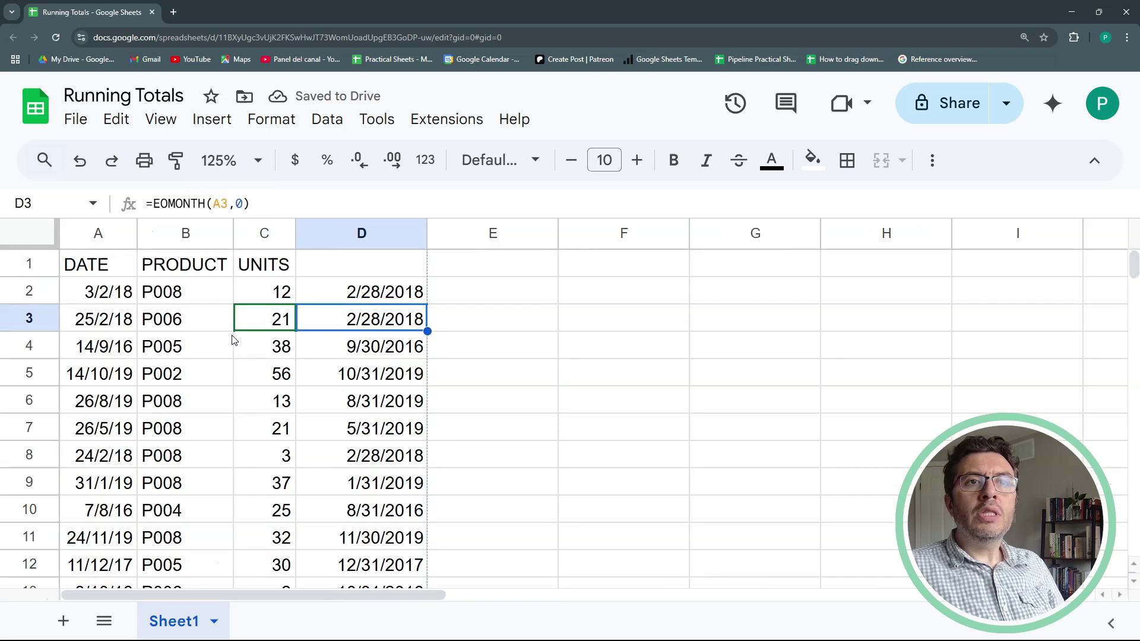
{"action": "left_click", "coordinate": [350, 293]}
{"action": "left_click", "coordinate": [347, 267]}
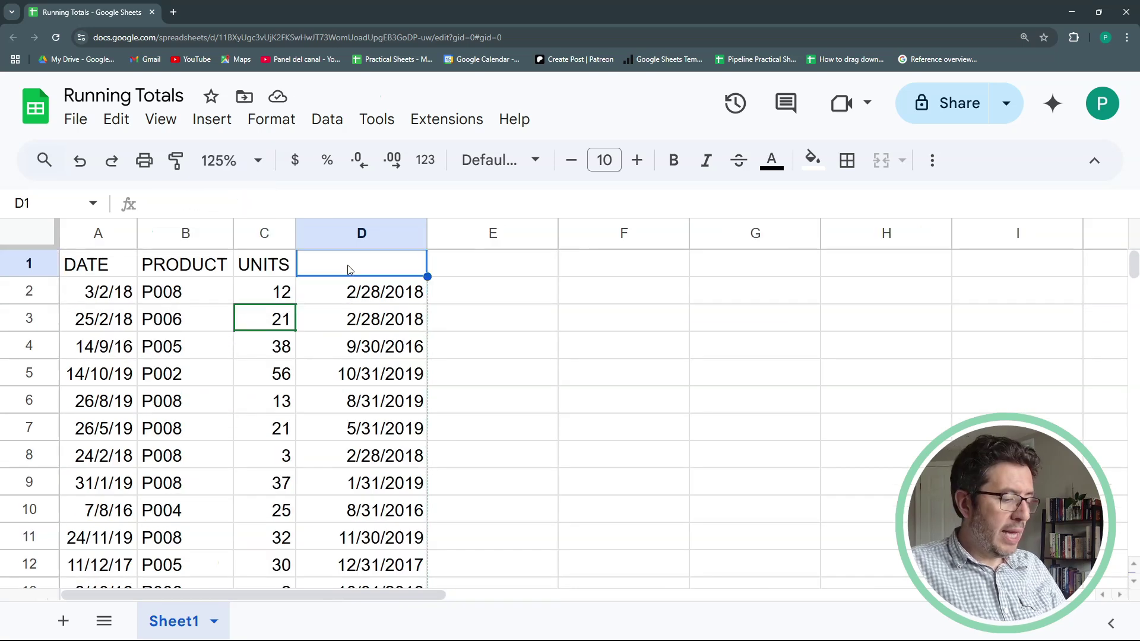
{"action": "type", "text": "eND OF m"}
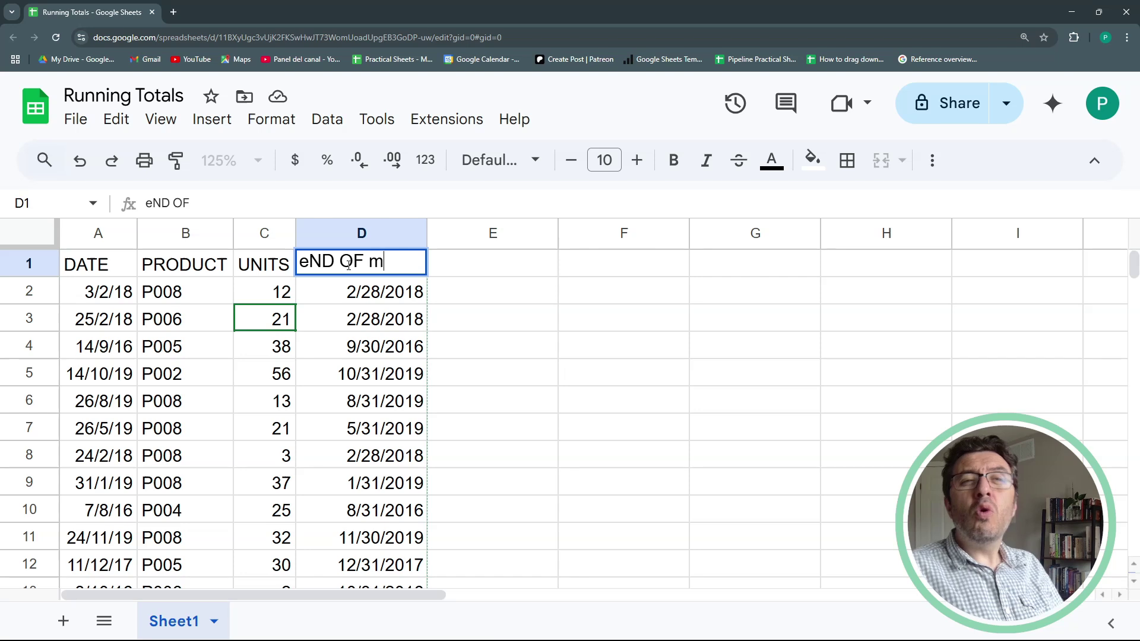
{"action": "key", "text": "BackSpace"}
{"action": "key", "text": "BackSpace"}
{"action": "key", "text": "BackSpace"}
{"action": "key", "text": "BackSpace"}
{"action": "key", "text": "BackSpace"}
{"action": "key", "text": "BackSpace"}
{"action": "key", "text": "BackSpace"}
{"action": "key", "text": "BackSpace"}
{"action": "type", "text": "End of Month"}
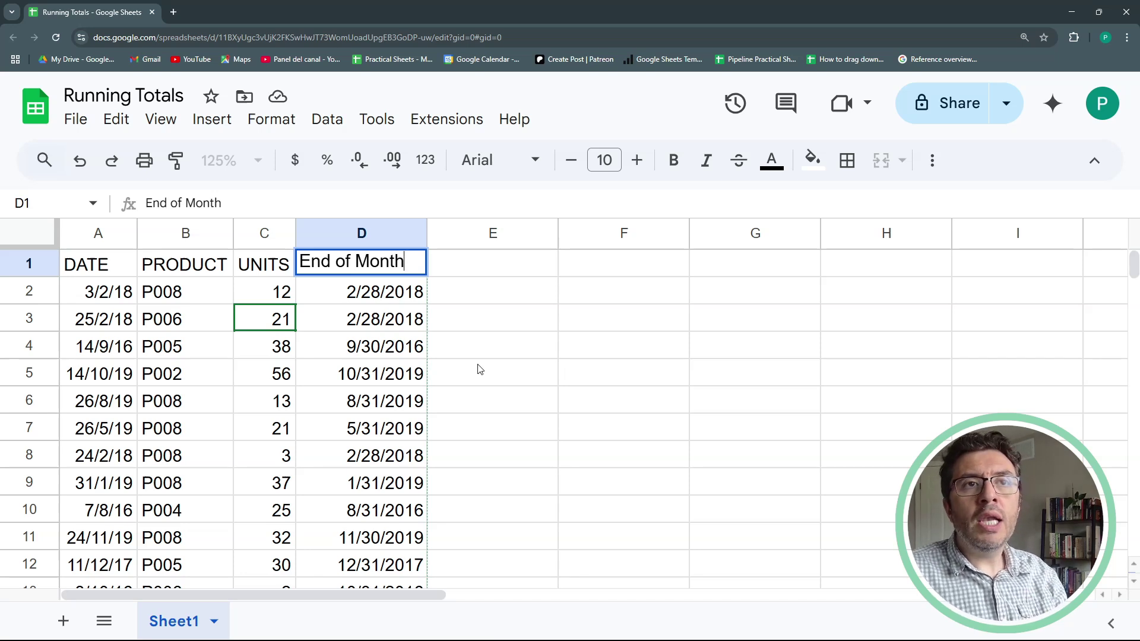
{"action": "key", "text": "Return"}
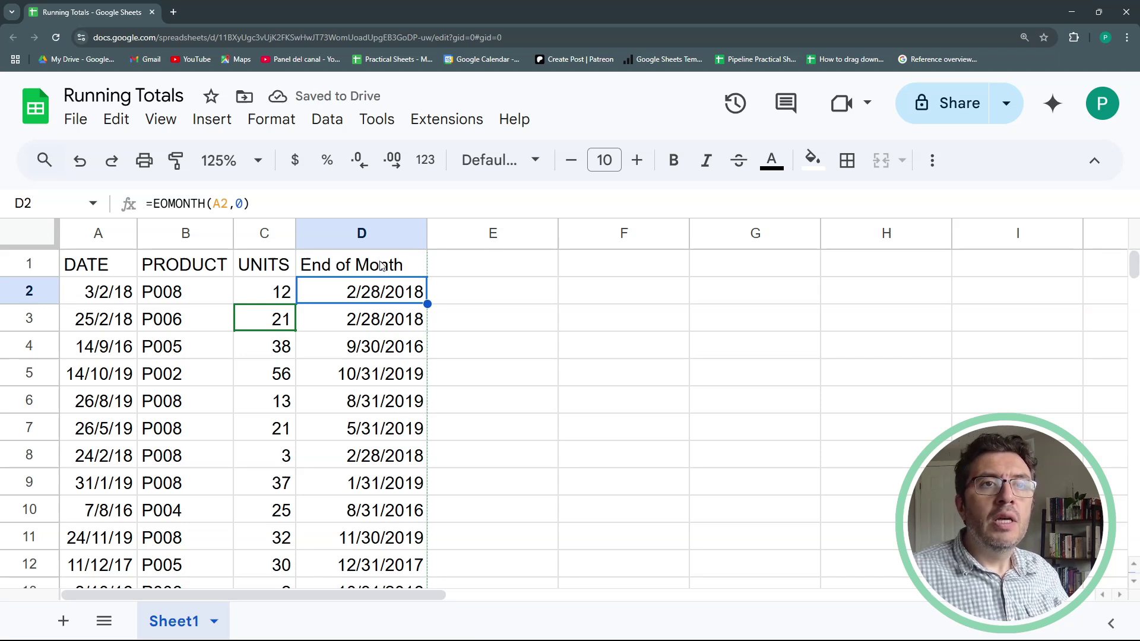
{"action": "left_click", "coordinate": [379, 233]}
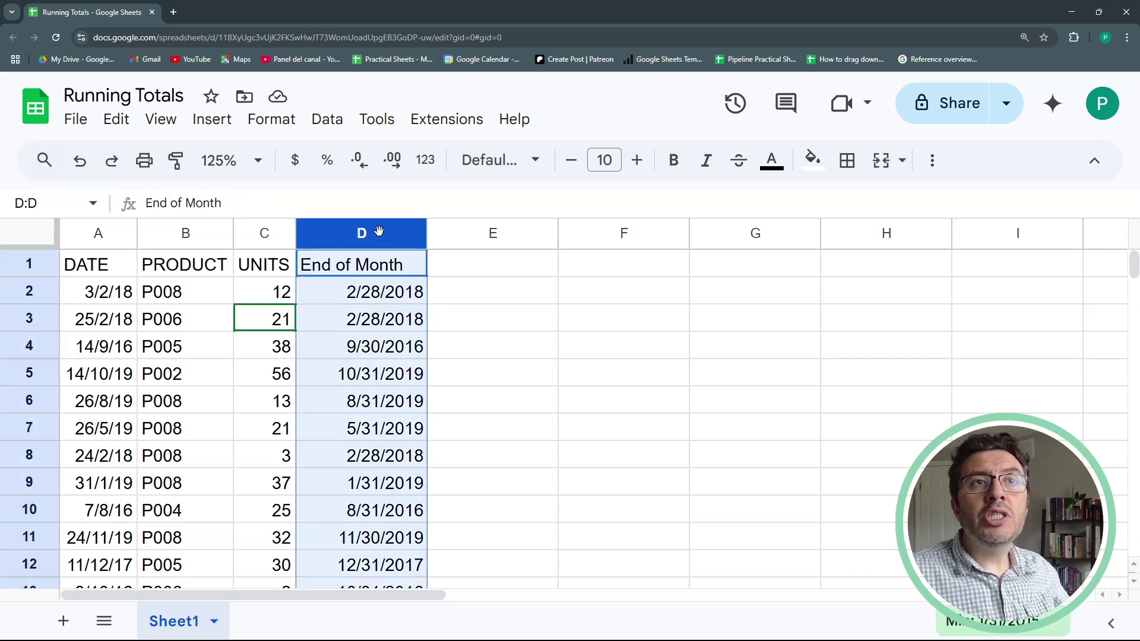
{"action": "left_click", "coordinate": [268, 122]}
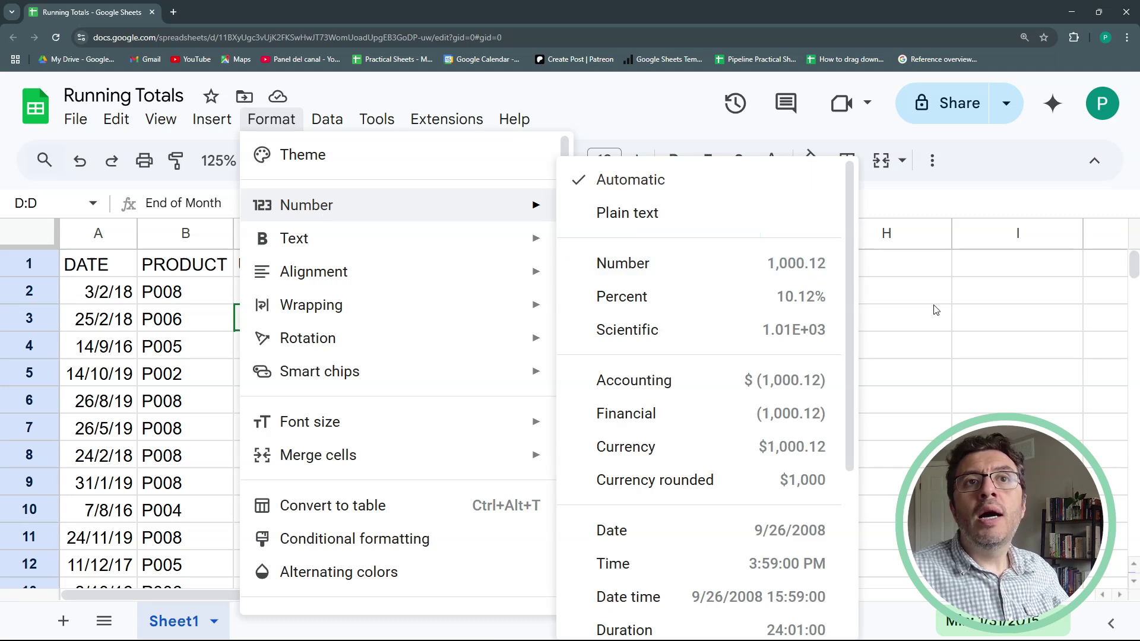
{"action": "left_click", "coordinate": [926, 294]}
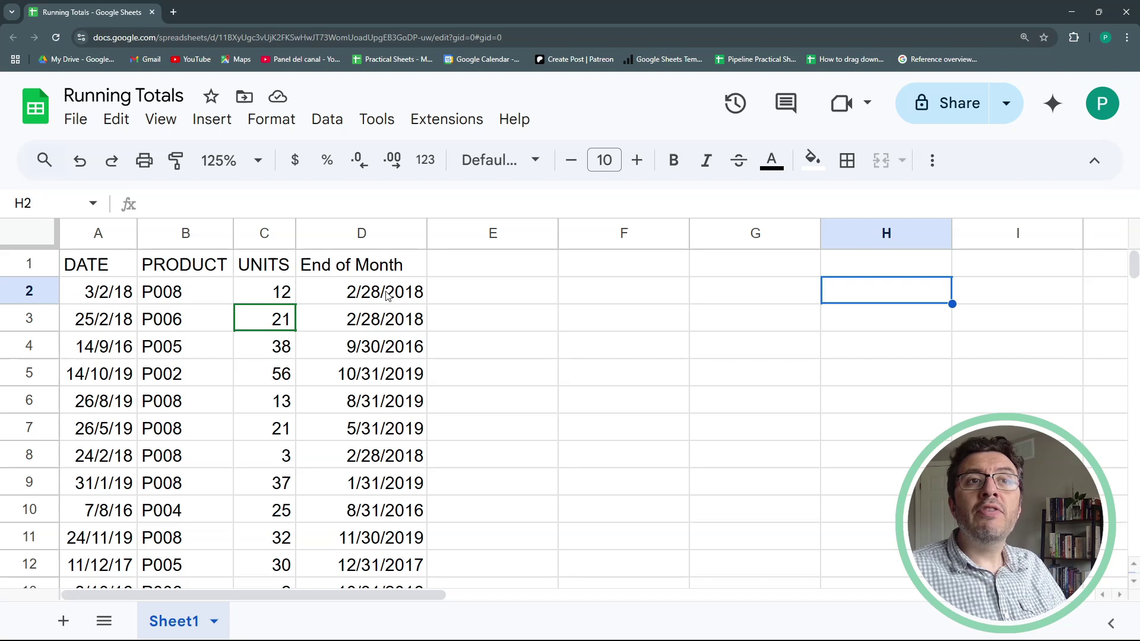
{"action": "left_click_drag", "start_coordinate": [380, 265], "coordinate": [381, 510]}
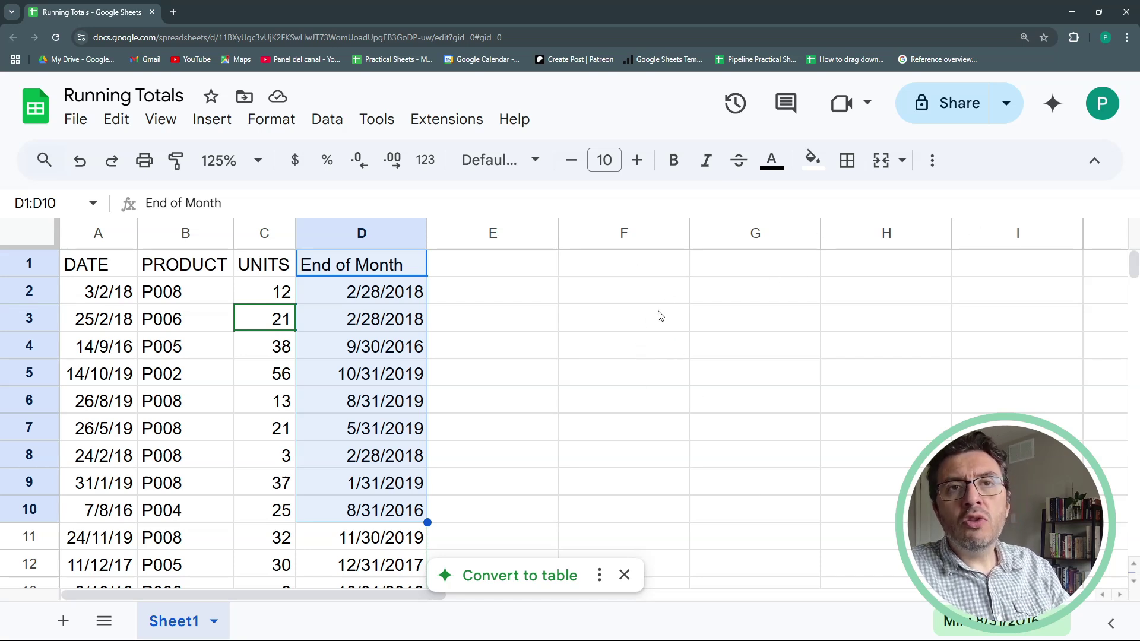
List the distinct month-end dates from column D in cell F1 with =UNIQUE(D:D)
{"action": "left_click", "coordinate": [609, 267]}
{"action": "type", "text": "=UNIQUE("}
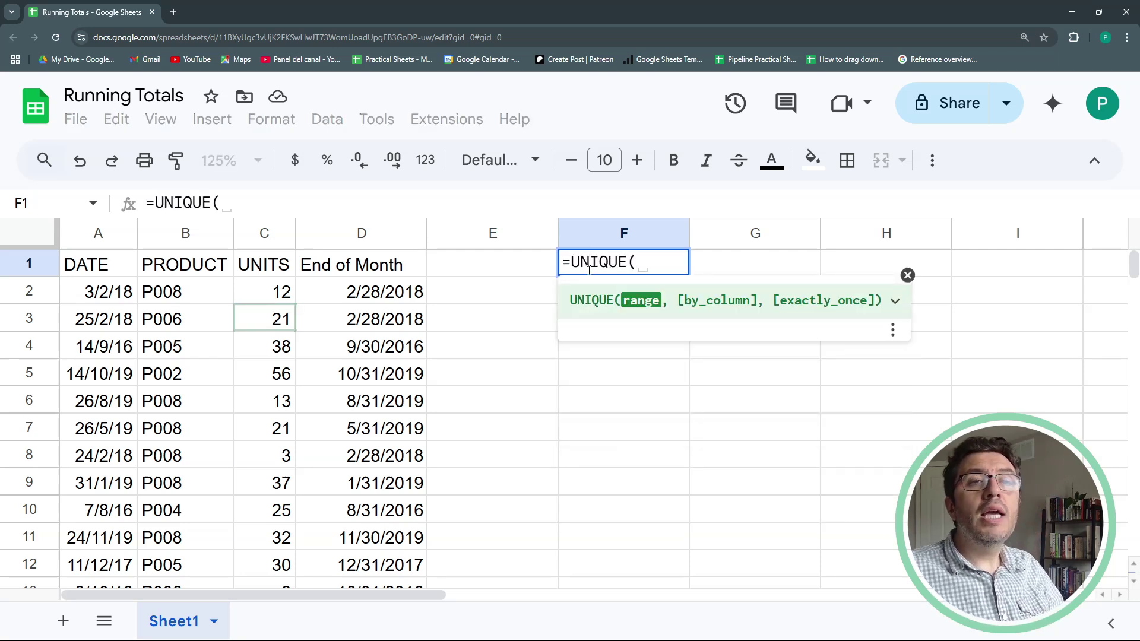
{"action": "left_click", "coordinate": [351, 234]}
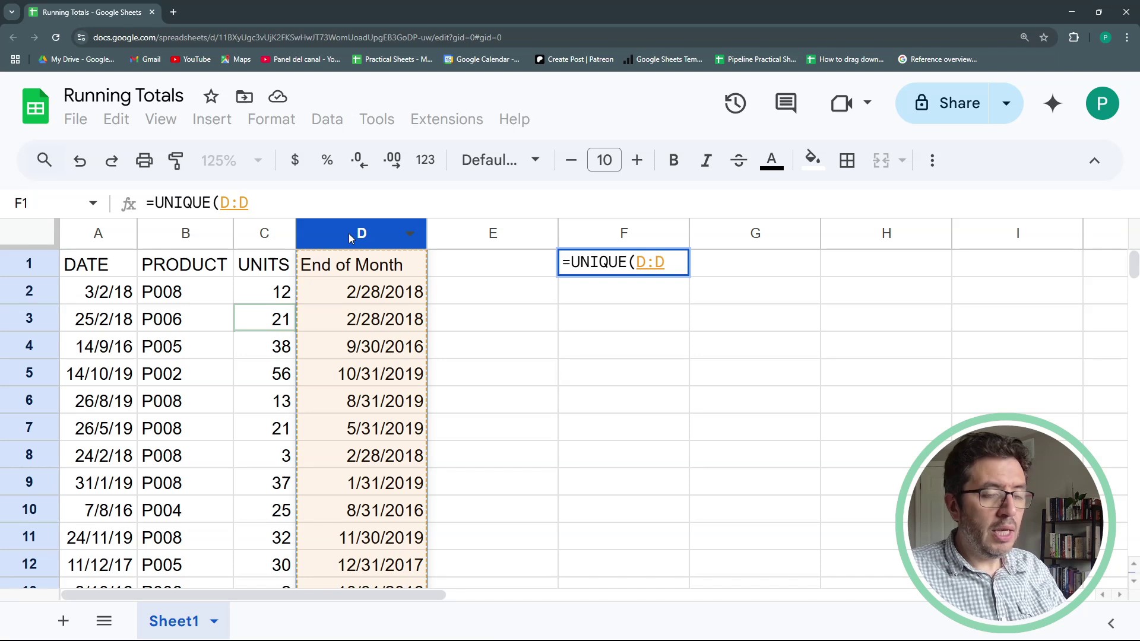
{"action": "key", "text": "Return"}
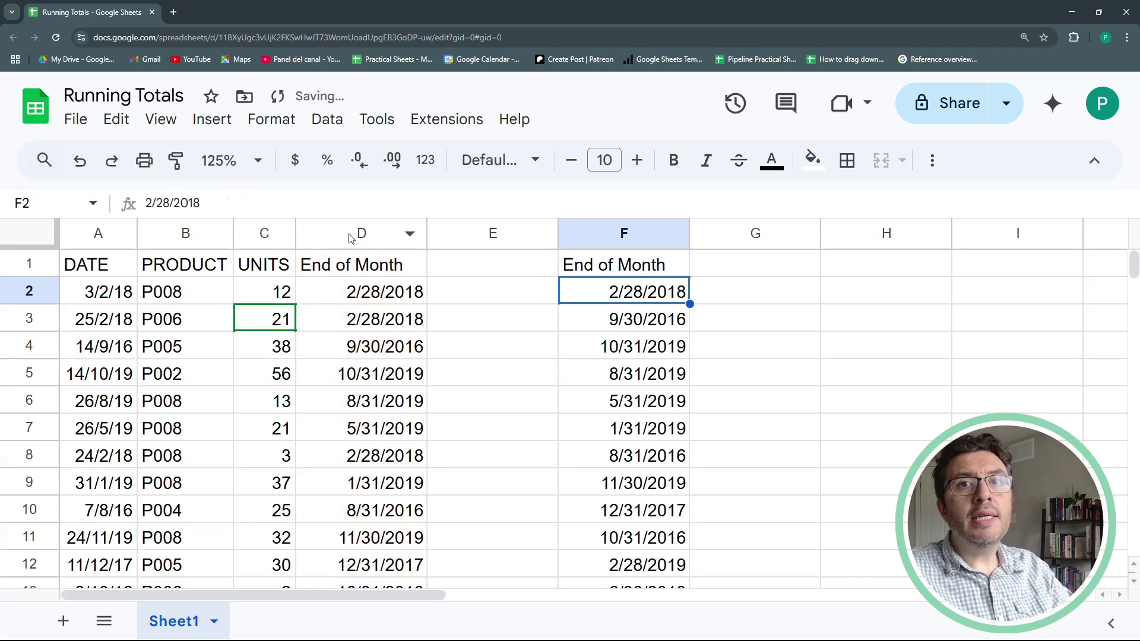
{"action": "left_click", "coordinate": [645, 260]}
{"action": "left_click", "coordinate": [153, 203]}
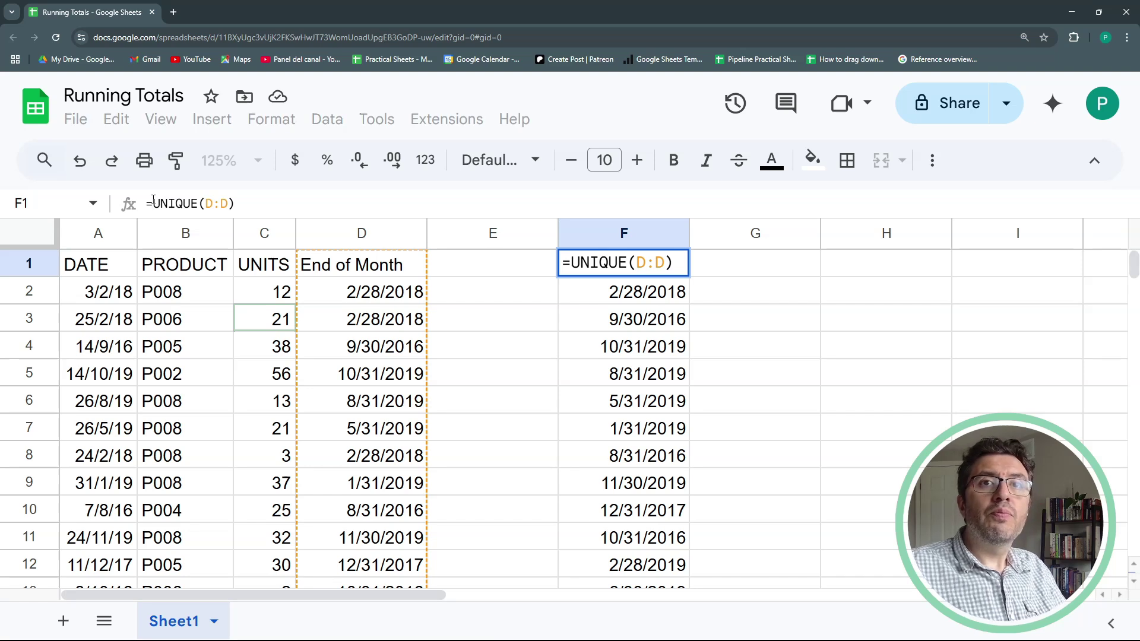
{"action": "key", "text": "Escape"}
{"action": "double_click", "coordinate": [661, 264]}
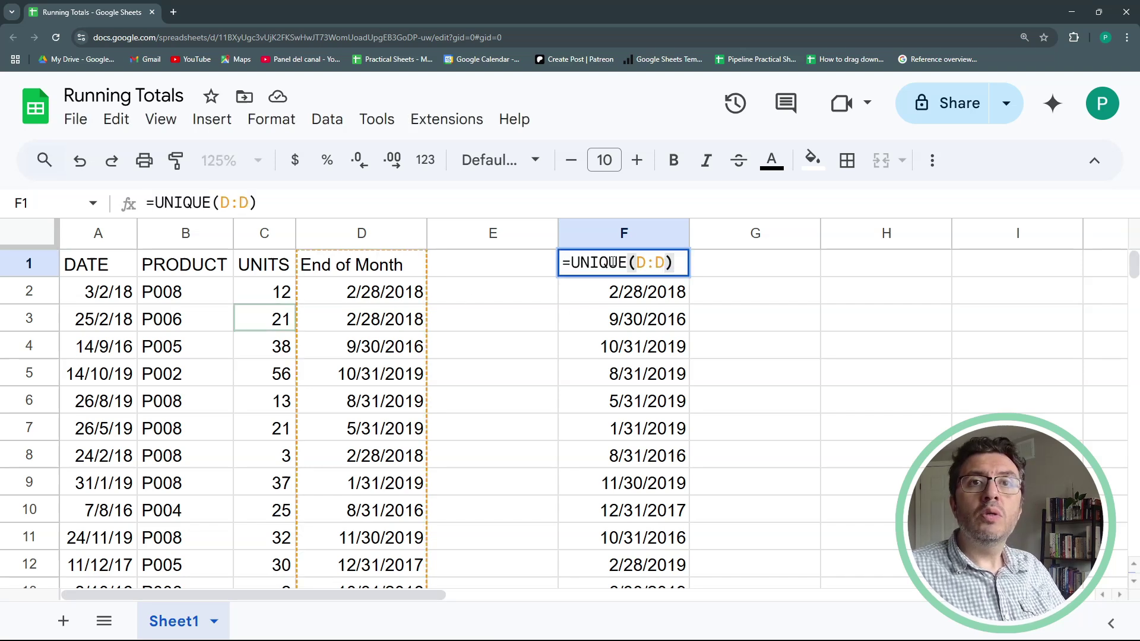
{"action": "key", "text": "Escape"}
Narrow the empty column E so it acts as a thin gap between the data and the date list
{"action": "left_click", "coordinate": [258, 163]}
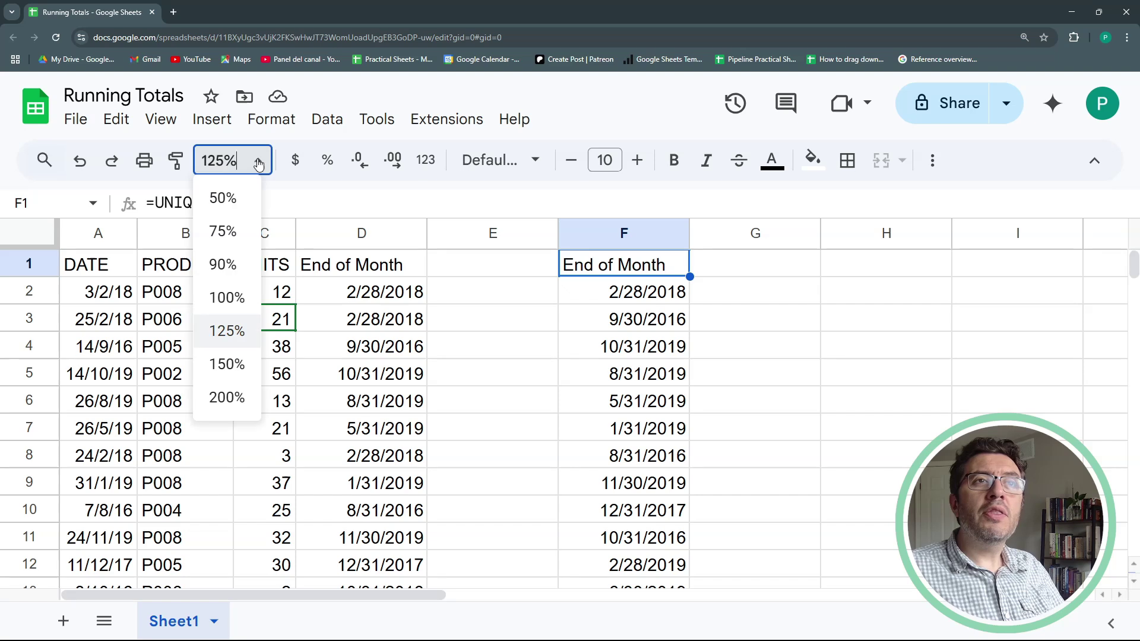
{"action": "left_click", "coordinate": [227, 364]}
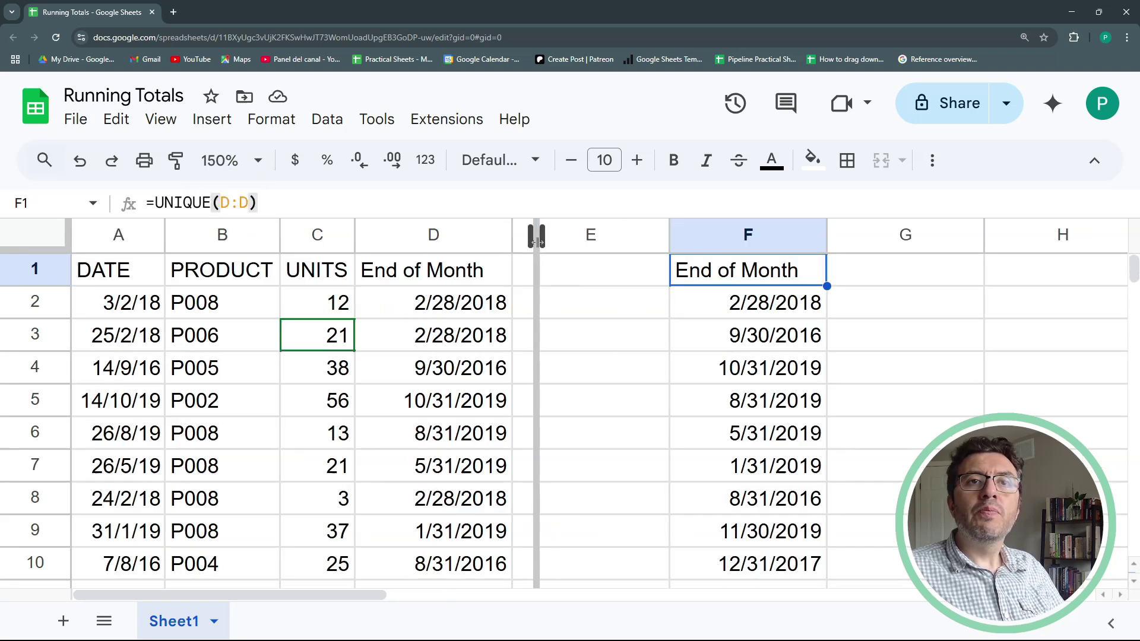
{"action": "left_click_drag", "start_coordinate": [536, 241], "coordinate": [536, 240]}
Wrap the formula in F1 with SORT so it reads =SORT(UNIQUE(D:D))
{"action": "double_click", "coordinate": [587, 269]}
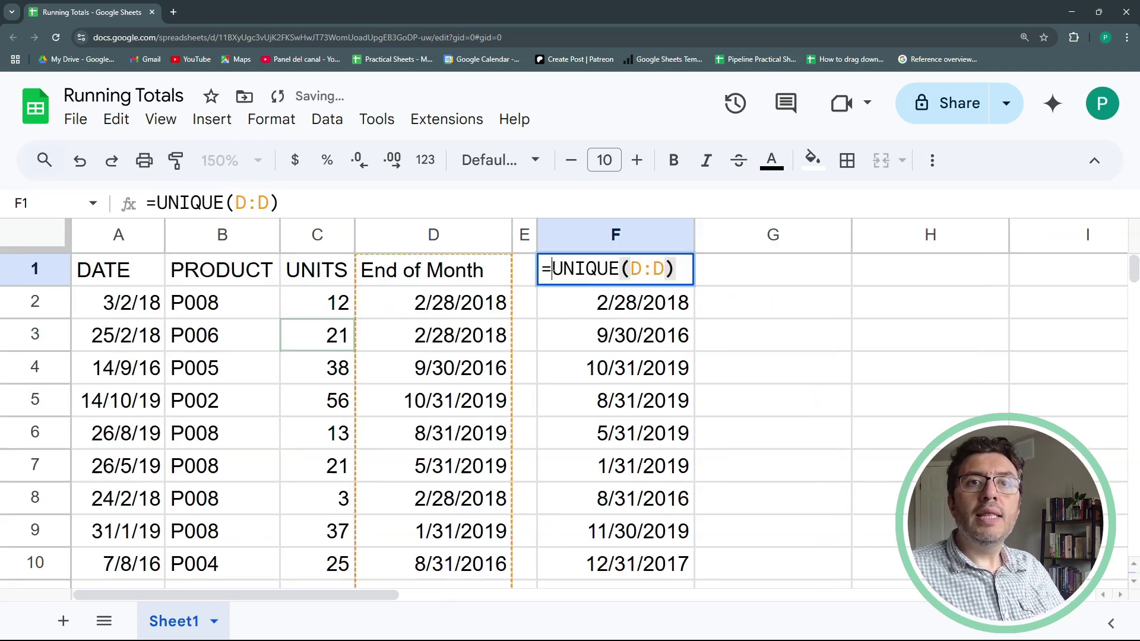
{"action": "type", "text": "sort"}
{"action": "key", "text": "BackSpace"}
{"action": "key", "text": "BackSpace"}
{"action": "key", "text": "BackSpace"}
{"action": "key", "text": "BackSpace"}
{"action": "type", "text": "SORT("}
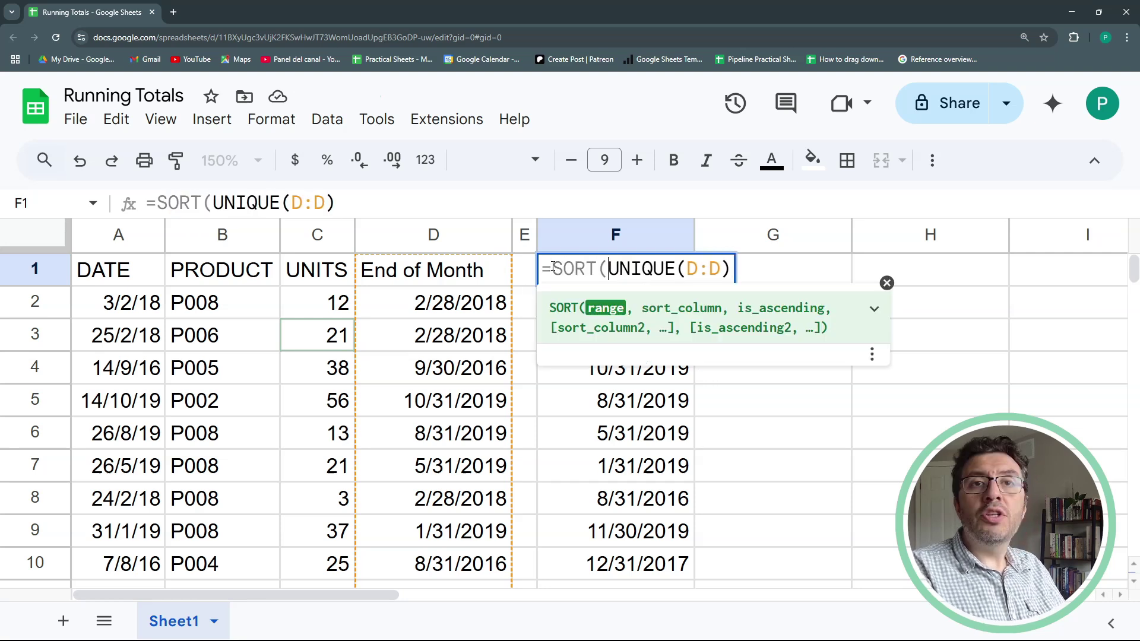
{"action": "left_click", "coordinate": [385, 205]}
{"action": "type", "text": ")"}
{"action": "key", "text": "Return"}
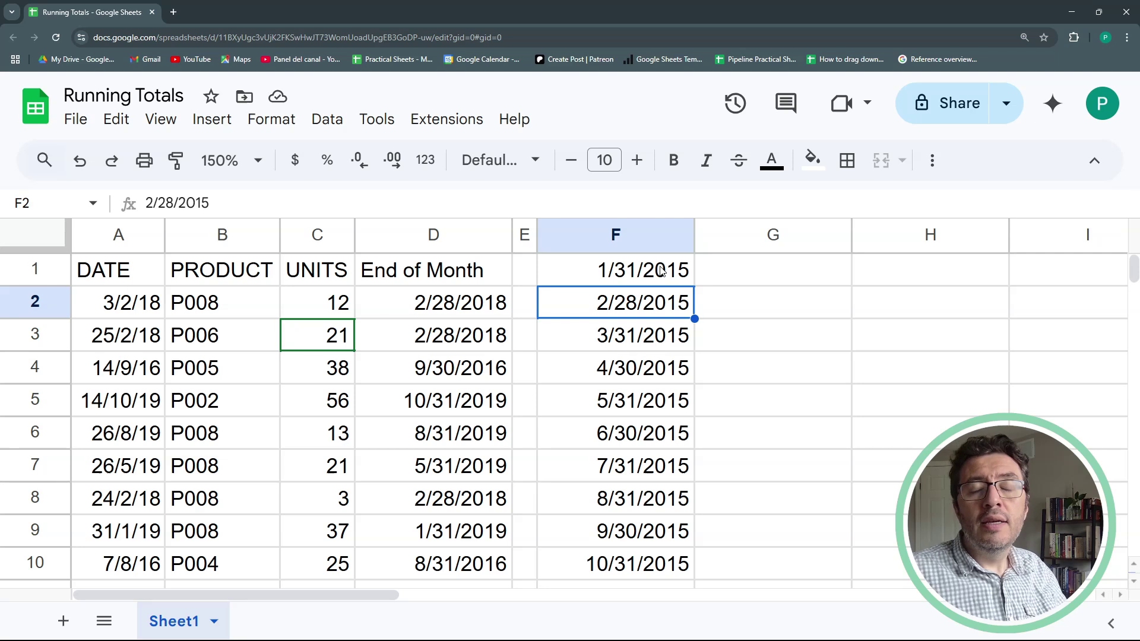
Move the sorted month-end list down one row so it starts in F2, leaving F1 free
{"action": "left_click_drag", "start_coordinate": [663, 272], "coordinate": [648, 528]}
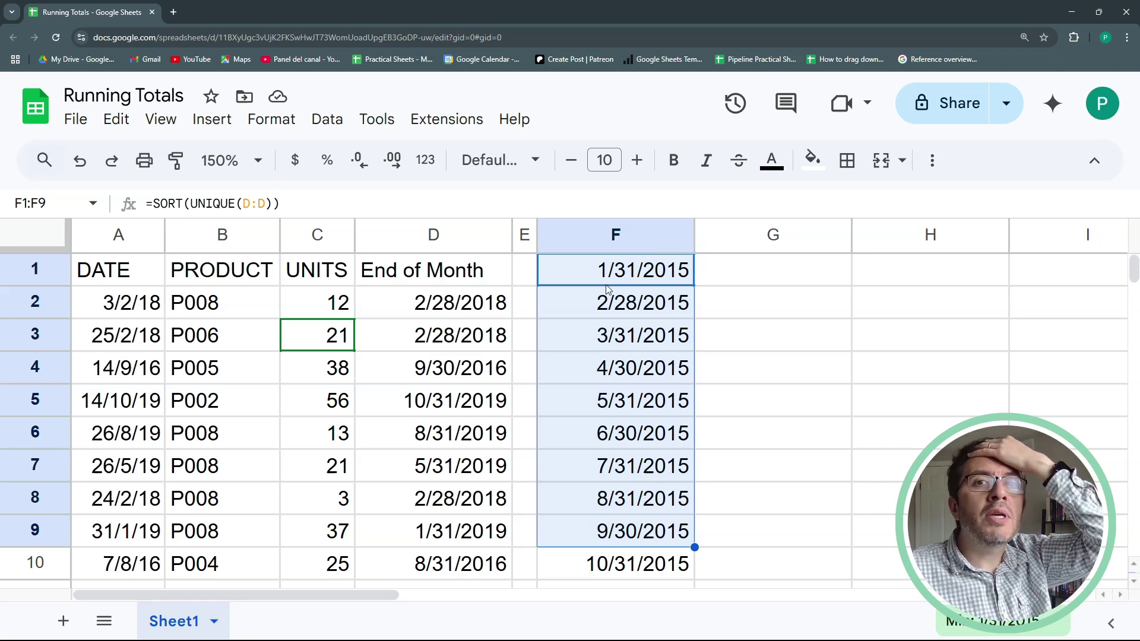
{"action": "key", "text": "ctrl+c"}
{"action": "left_click_drag", "start_coordinate": [597, 279], "coordinate": [597, 311]}
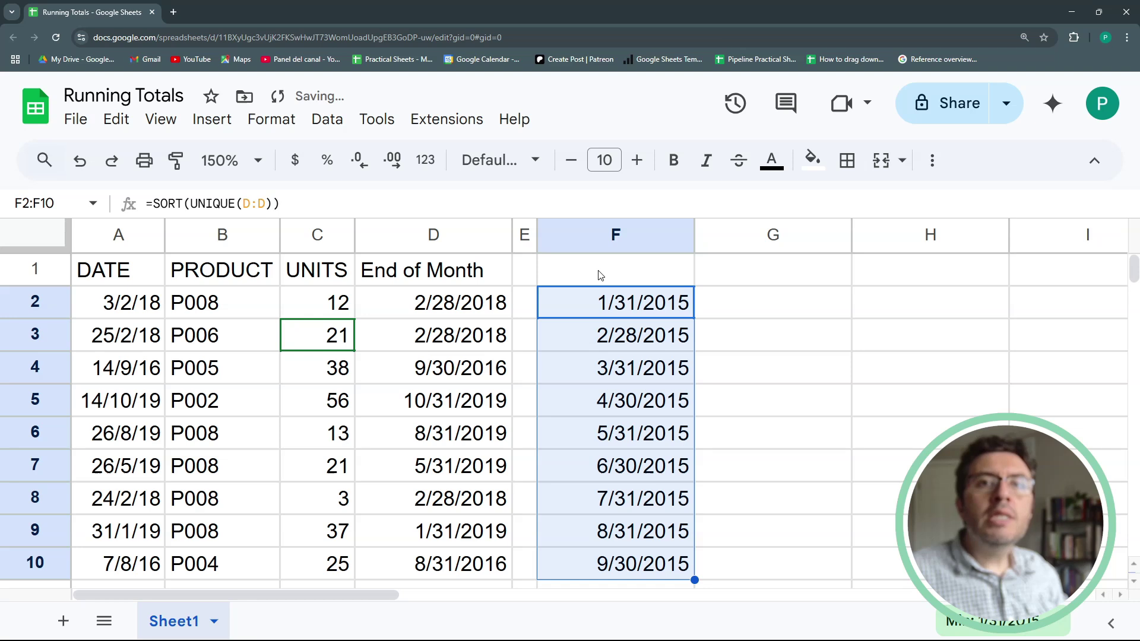
{"action": "left_click", "coordinate": [599, 275]}
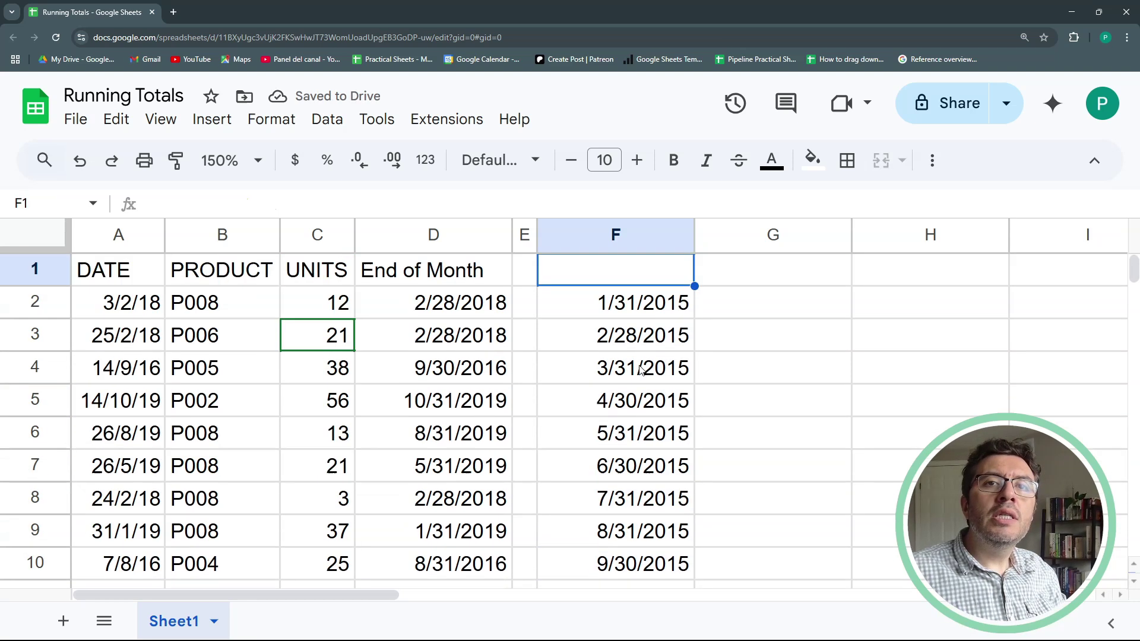
Change the range in the F2 month list so the formula reads =SORT(UNIQUE(D2:D)), leaving out the header row
{"action": "scroll", "coordinate": [634, 375], "scroll_direction": "down", "scroll_amount": 20}
{"action": "scroll", "coordinate": [581, 439], "scroll_direction": "up", "scroll_amount": 20}
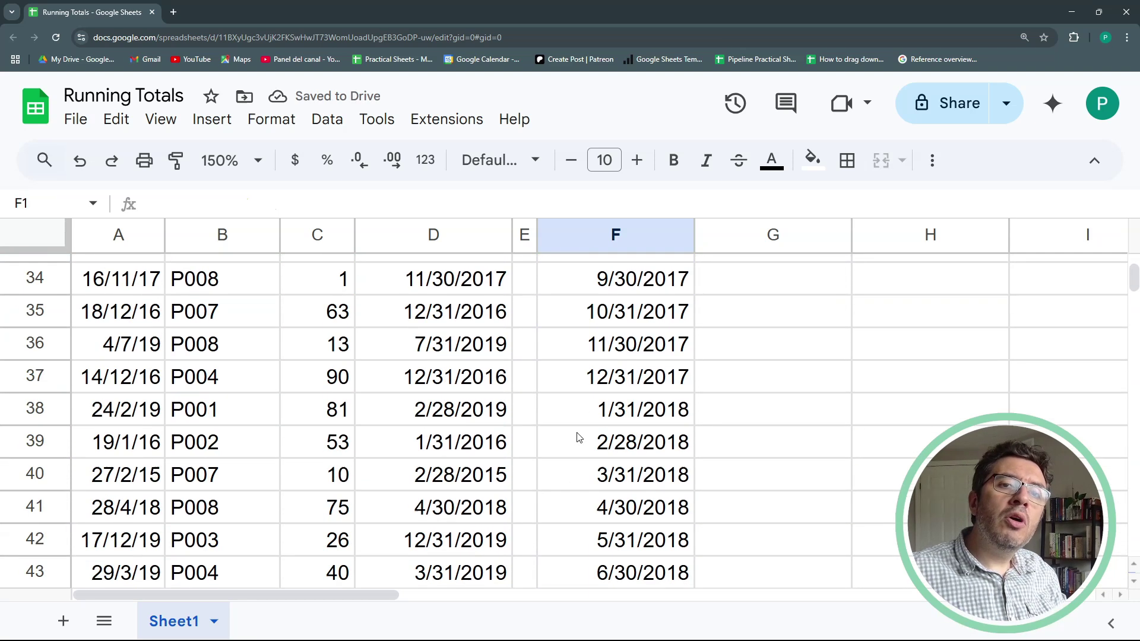
{"action": "left_click", "coordinate": [613, 308]}
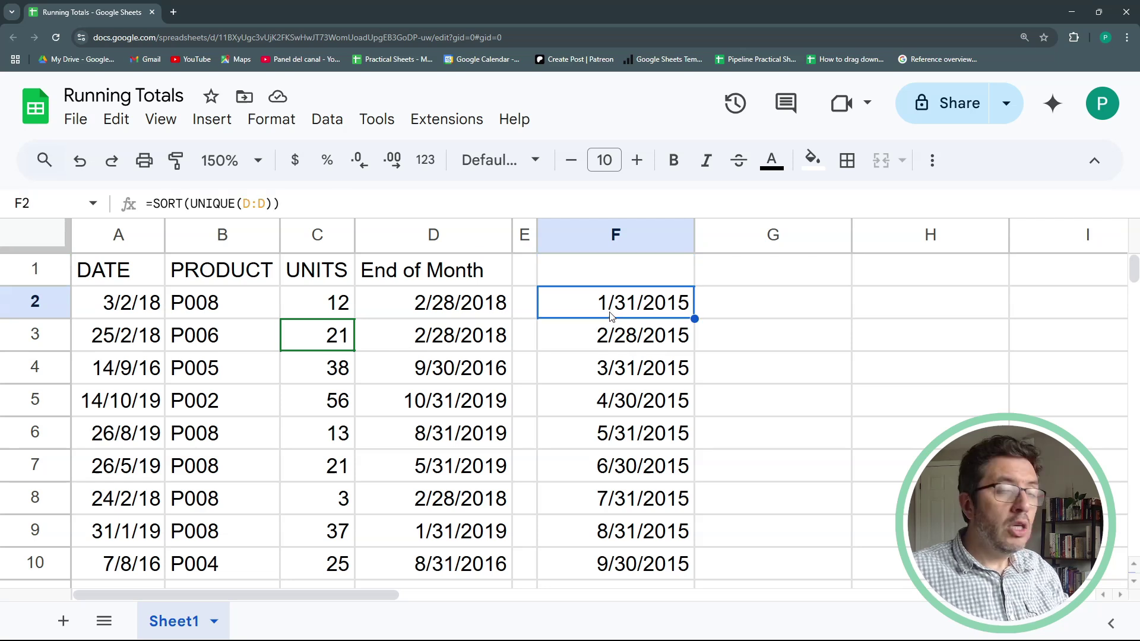
{"action": "double_click", "coordinate": [687, 302]}
{"action": "left_click", "coordinate": [692, 302]}
{"action": "type", "text": "2"}
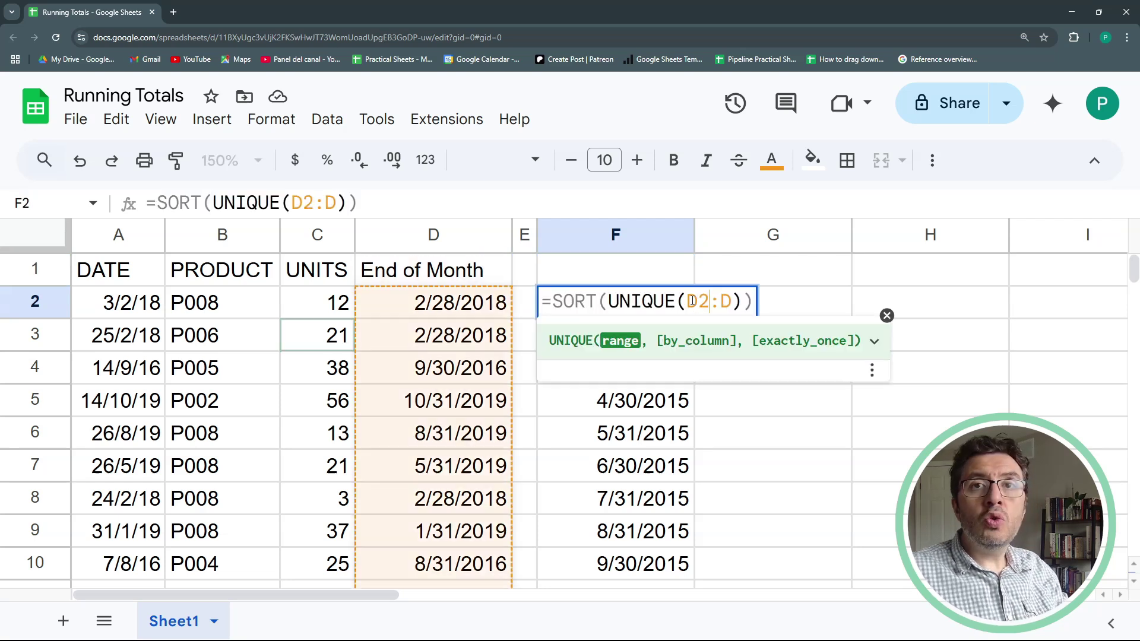
{"action": "key", "text": "Return"}
Enter the heading Month in F1 above the list of month-end dates
{"action": "left_click", "coordinate": [643, 273]}
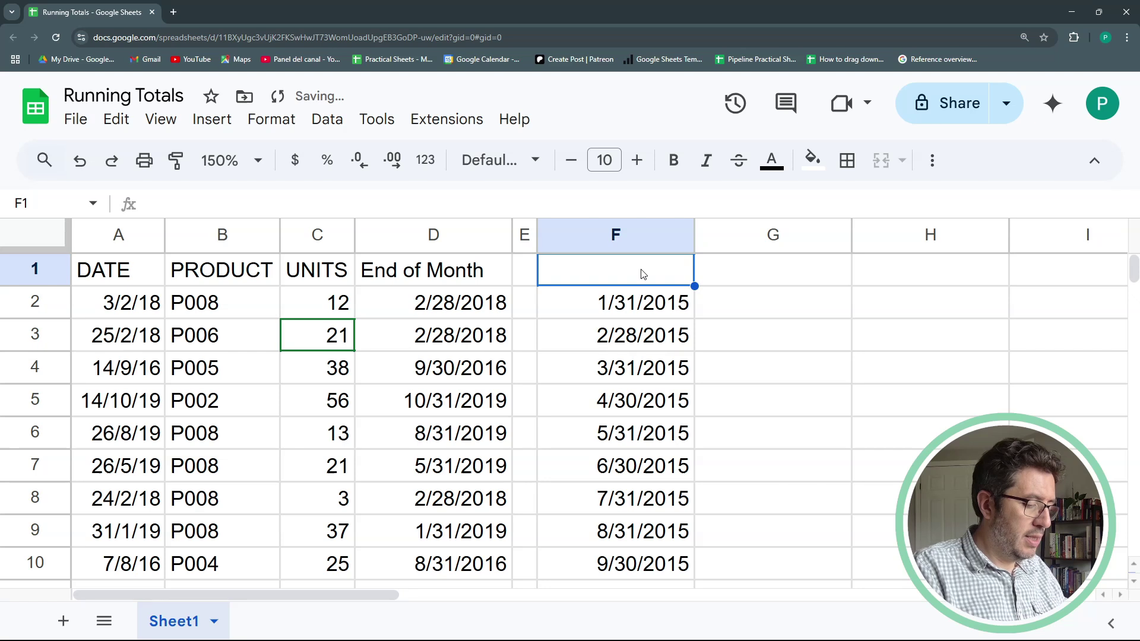
{"action": "type", "text": "mON"}
{"action": "key", "text": "BackSpace"}
{"action": "key", "text": "BackSpace"}
{"action": "key", "text": "BackSpace"}
{"action": "type", "text": "Month"}
{"action": "key", "text": "Return"}
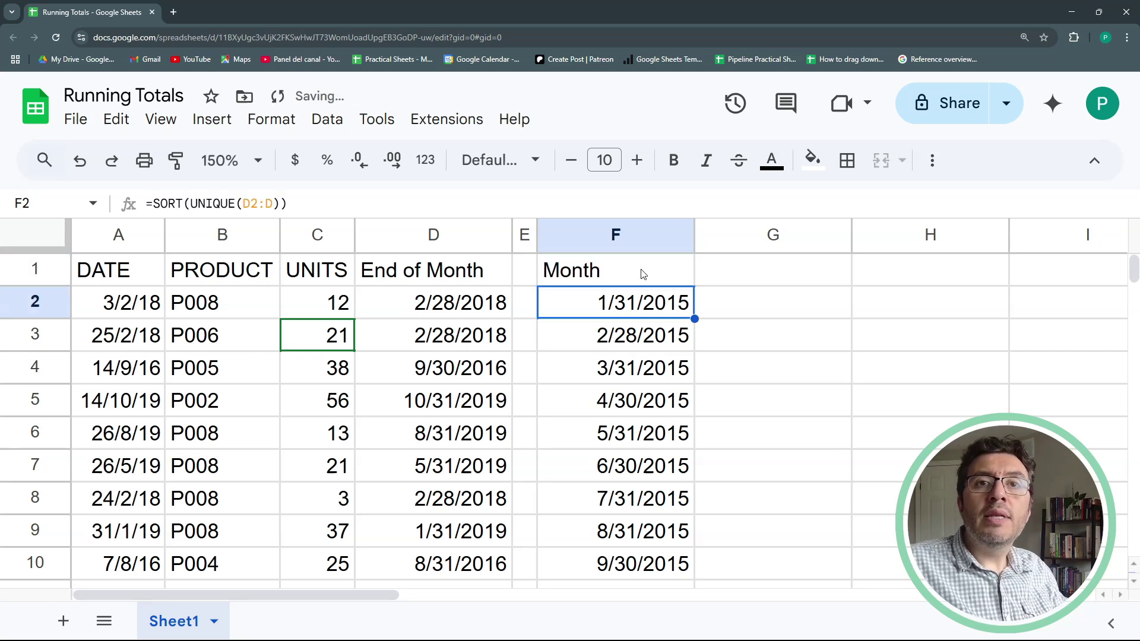
Enter the heading Units in G1 beside the Month heading
{"action": "left_click", "coordinate": [739, 300]}
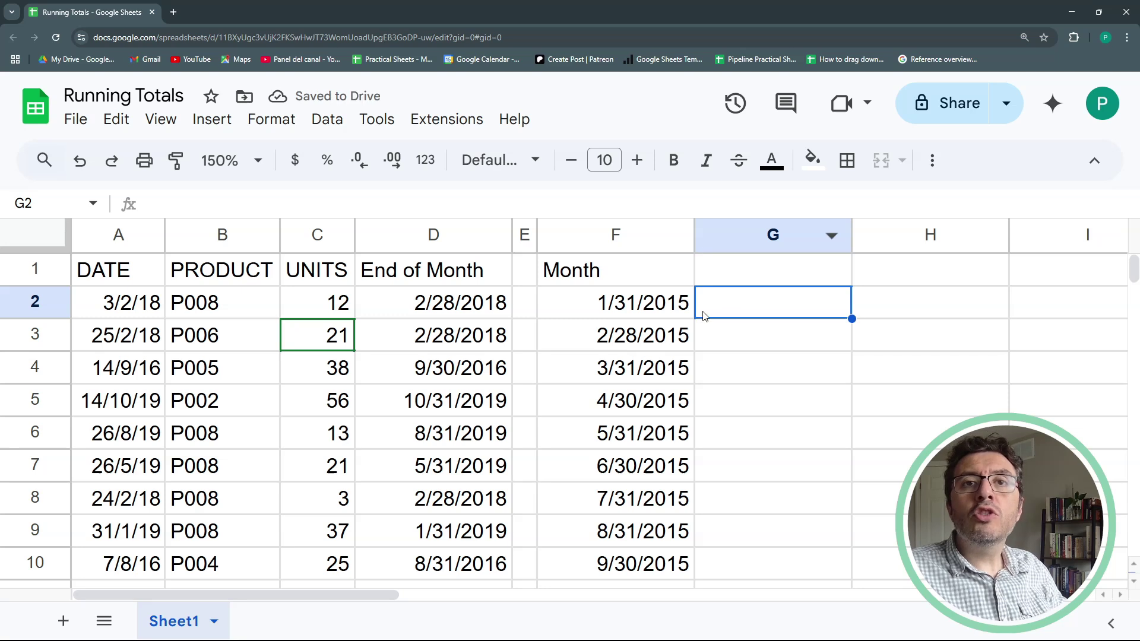
{"action": "left_click", "coordinate": [720, 270]}
{"action": "type", "text": "Units"}
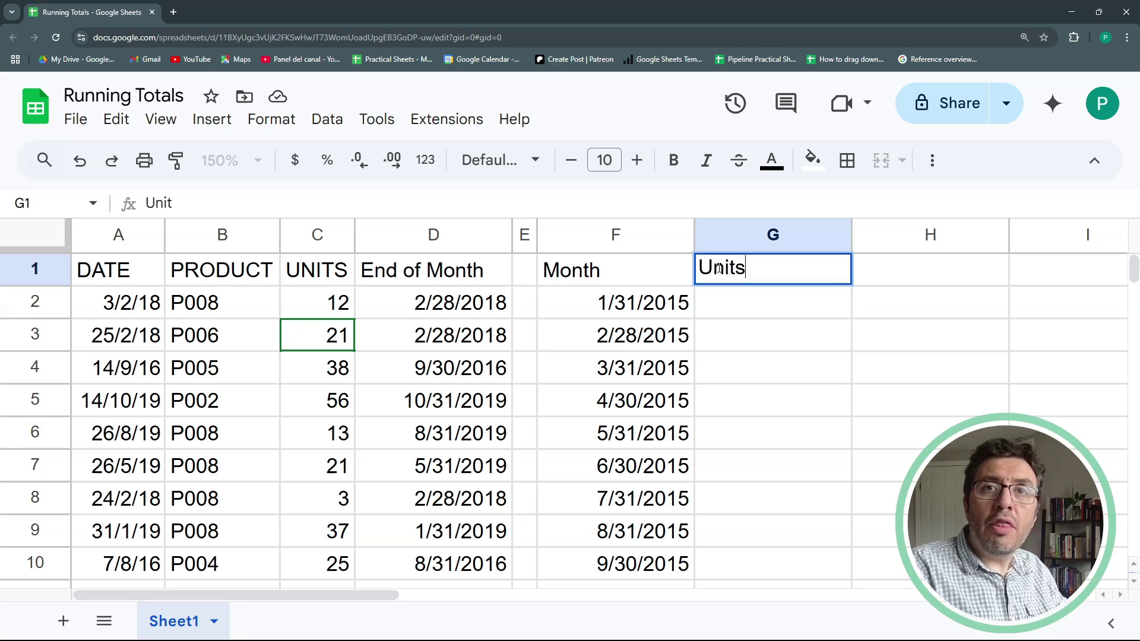
{"action": "key", "text": "Return"}
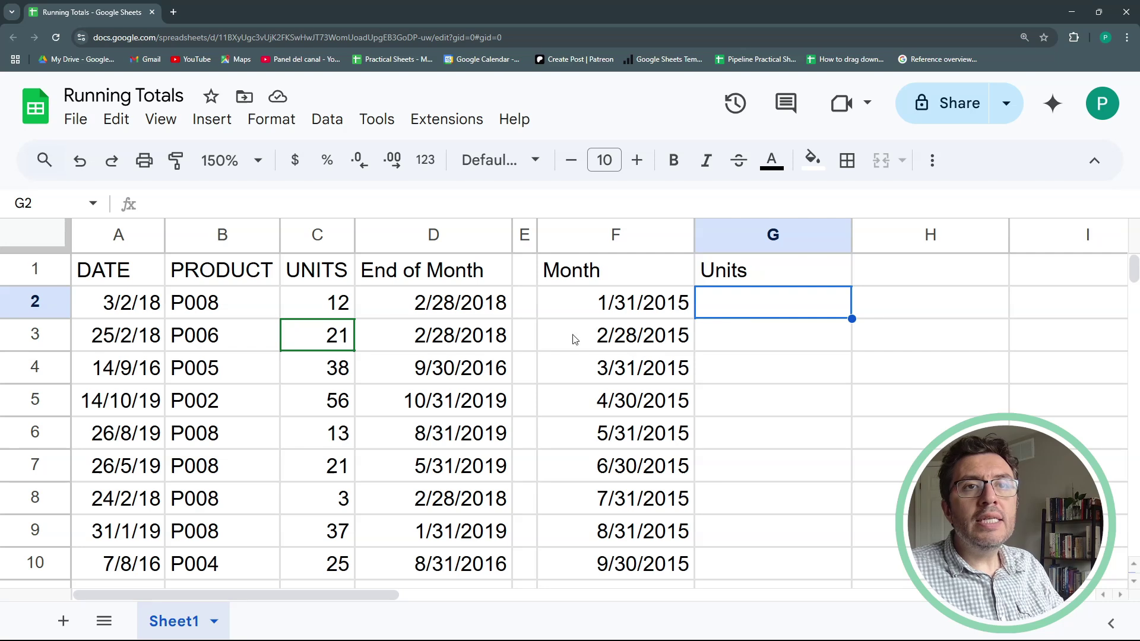
{"action": "left_click_drag", "start_coordinate": [449, 268], "coordinate": [469, 501]}
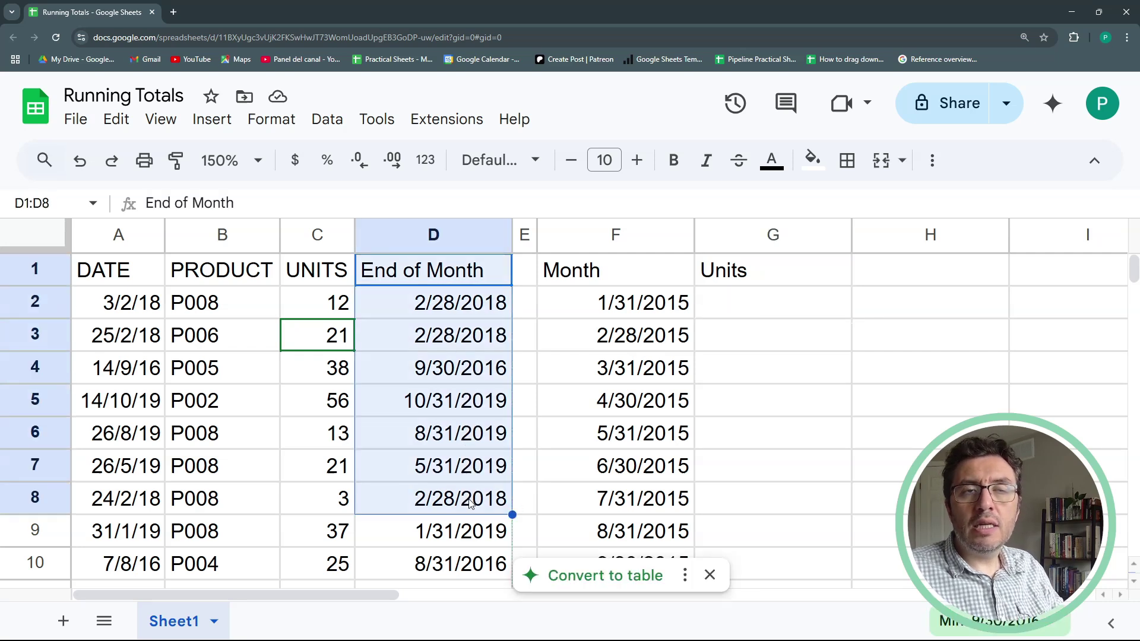
{"action": "left_click", "coordinate": [467, 301]}
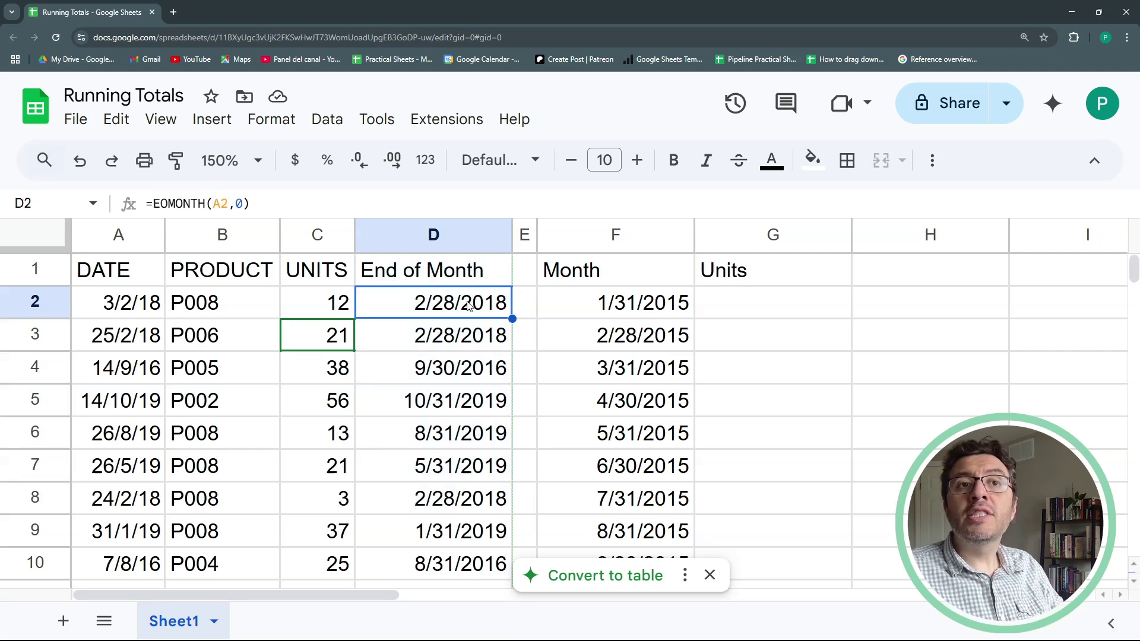
{"action": "left_click", "coordinate": [593, 305]}
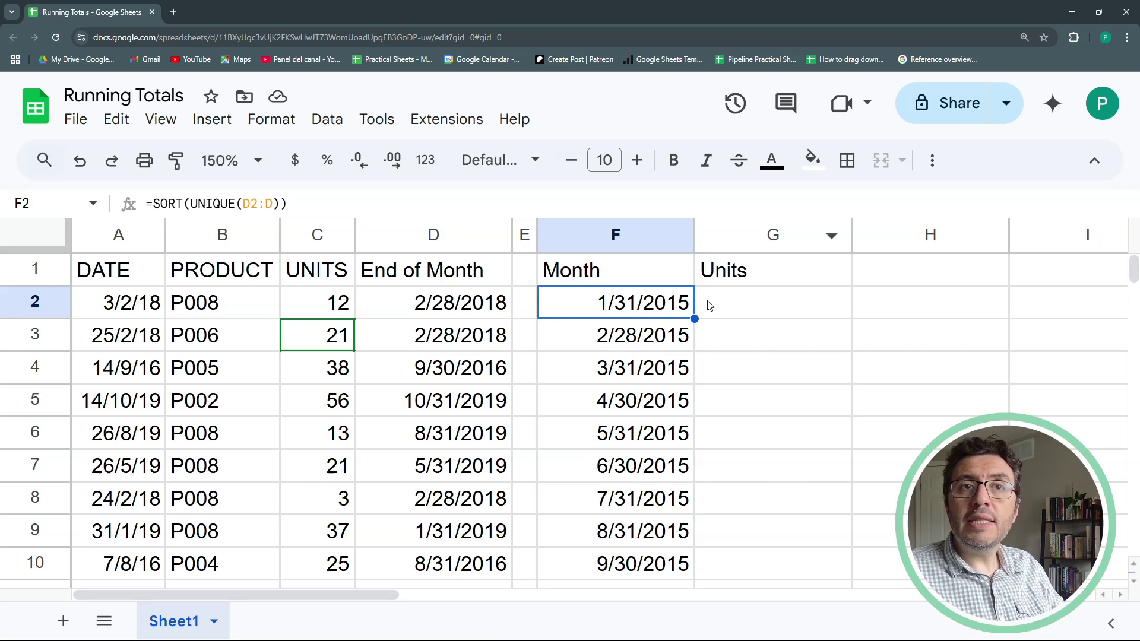
Total each month's units in G2 with =SUMIF(D:D,F2,C:C) and accept the suggested autofill for the rest of column G
{"action": "left_click", "coordinate": [757, 310]}
{"action": "type", "text": "="}
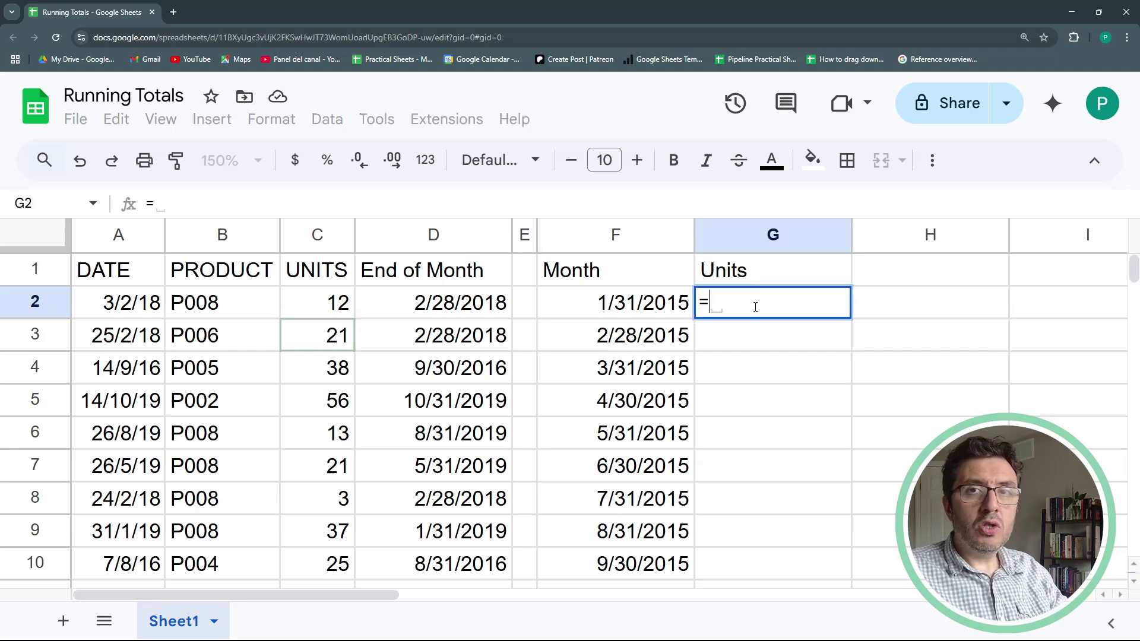
{"action": "type", "text": "S"}
{"action": "key", "text": "Down"}
{"action": "key", "text": "Tab"}
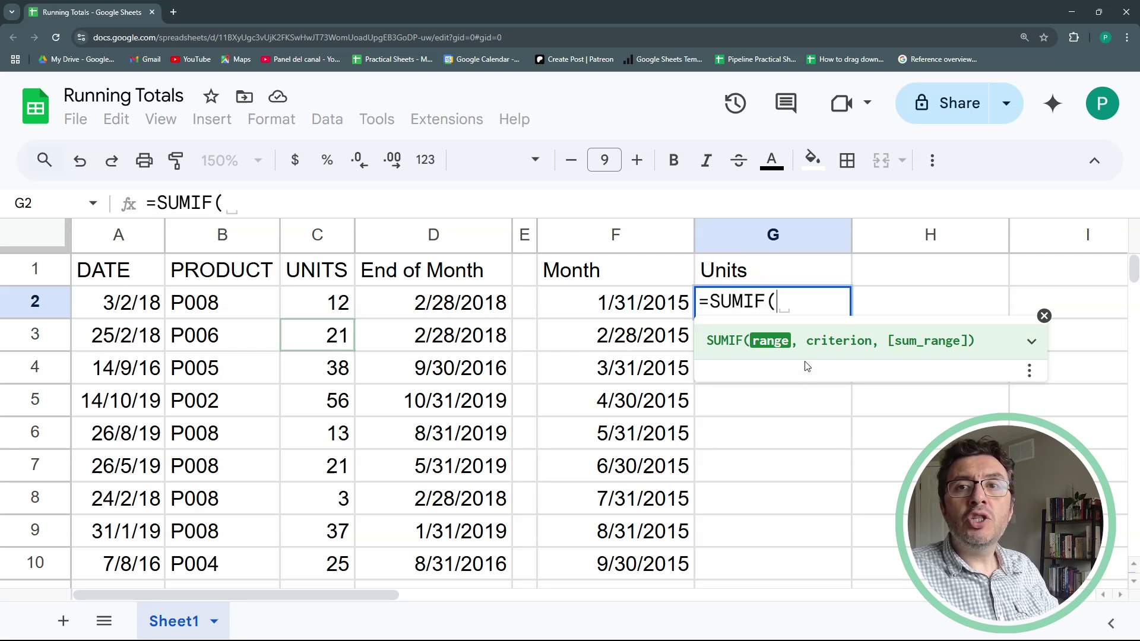
{"action": "left_click", "coordinate": [444, 233]}
{"action": "type", "text": ","}
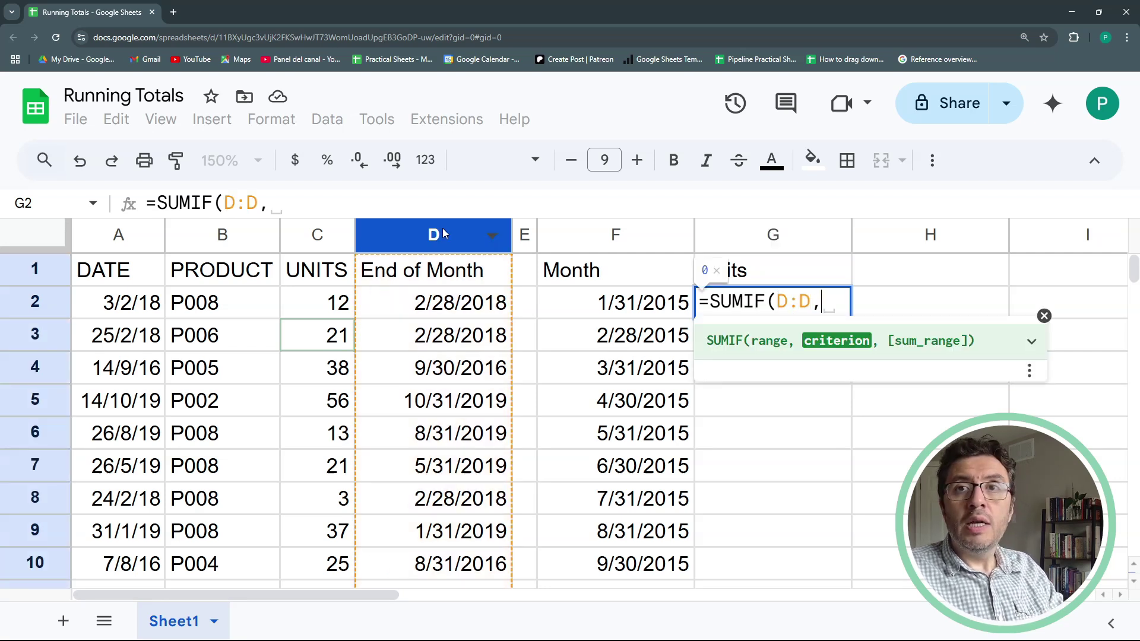
{"action": "left_click", "coordinate": [616, 307]}
{"action": "type", "text": ","}
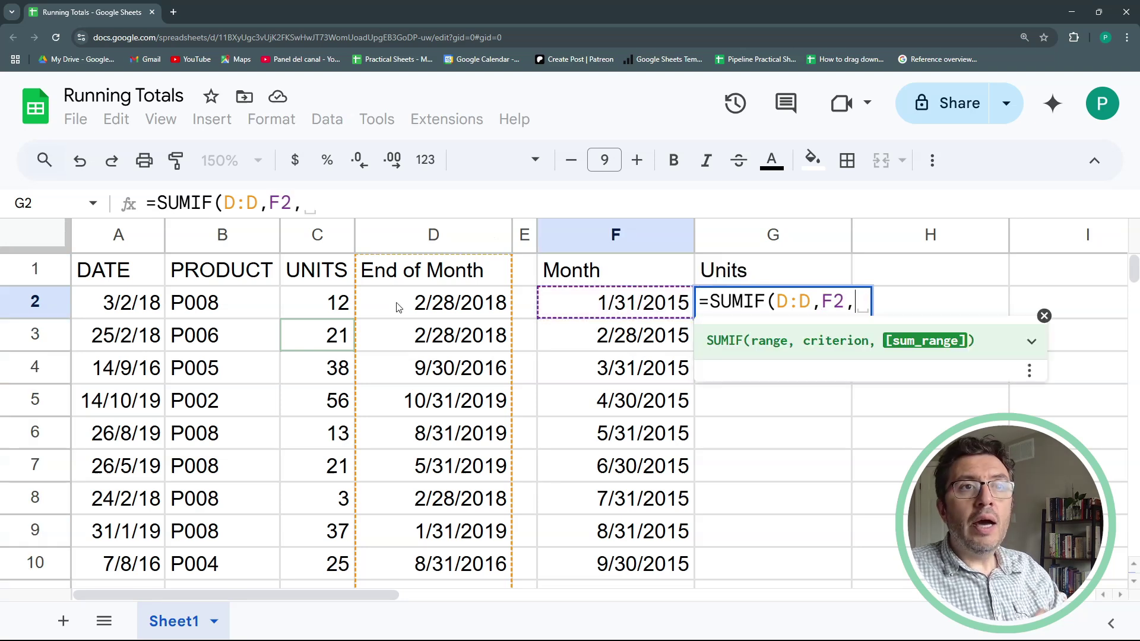
{"action": "left_click", "coordinate": [317, 236]}
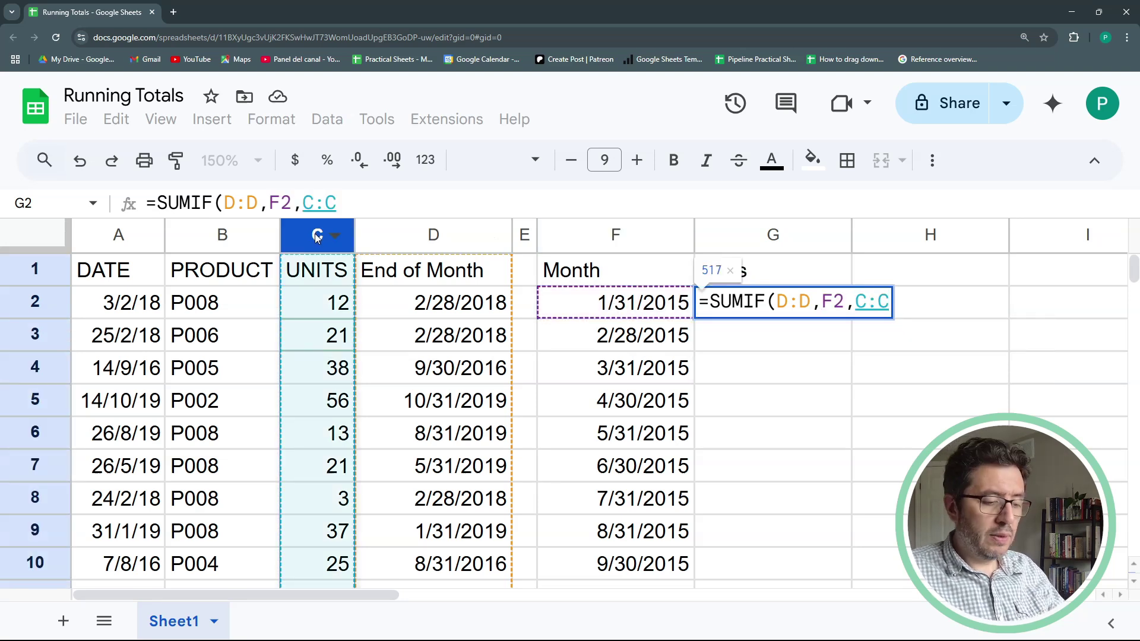
{"action": "key", "text": "Return"}
{"action": "left_click", "coordinate": [878, 474]}
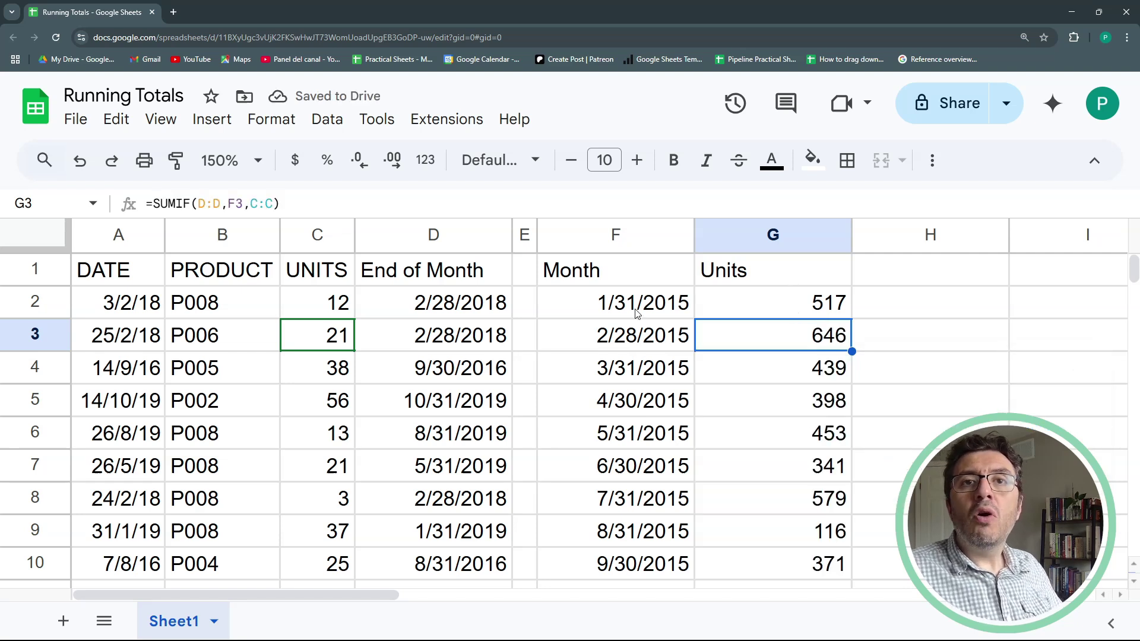
Narrow column G so it is just wide enough for the Units heading and values
{"action": "left_click_drag", "start_coordinate": [851, 238], "coordinate": [754, 238]}
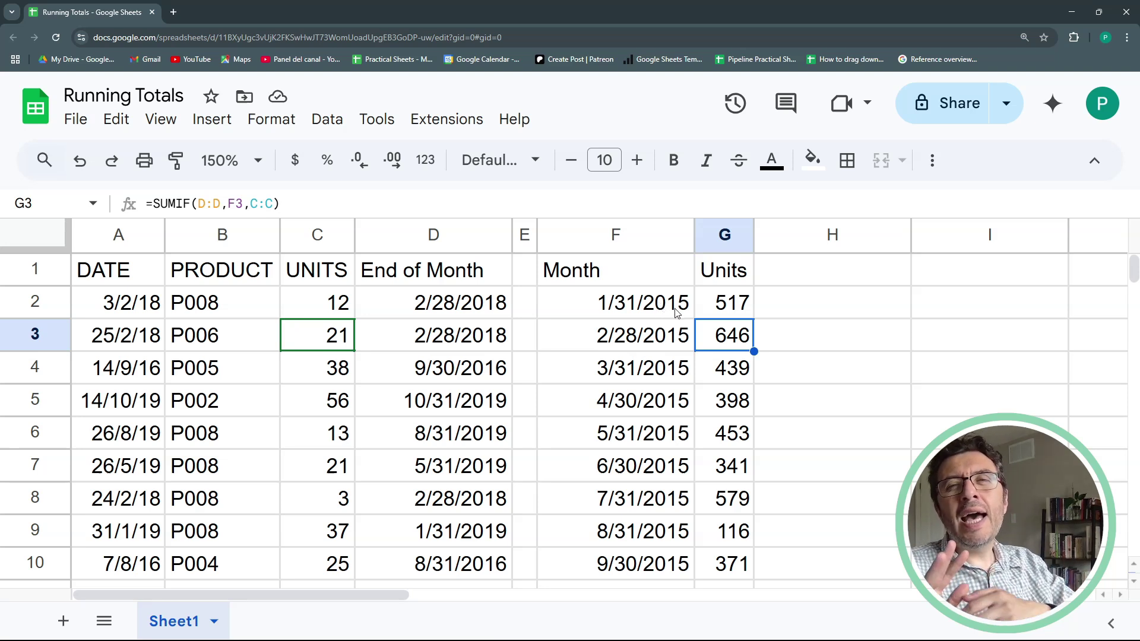
{"action": "left_click_drag", "start_coordinate": [676, 310], "coordinate": [725, 400]}
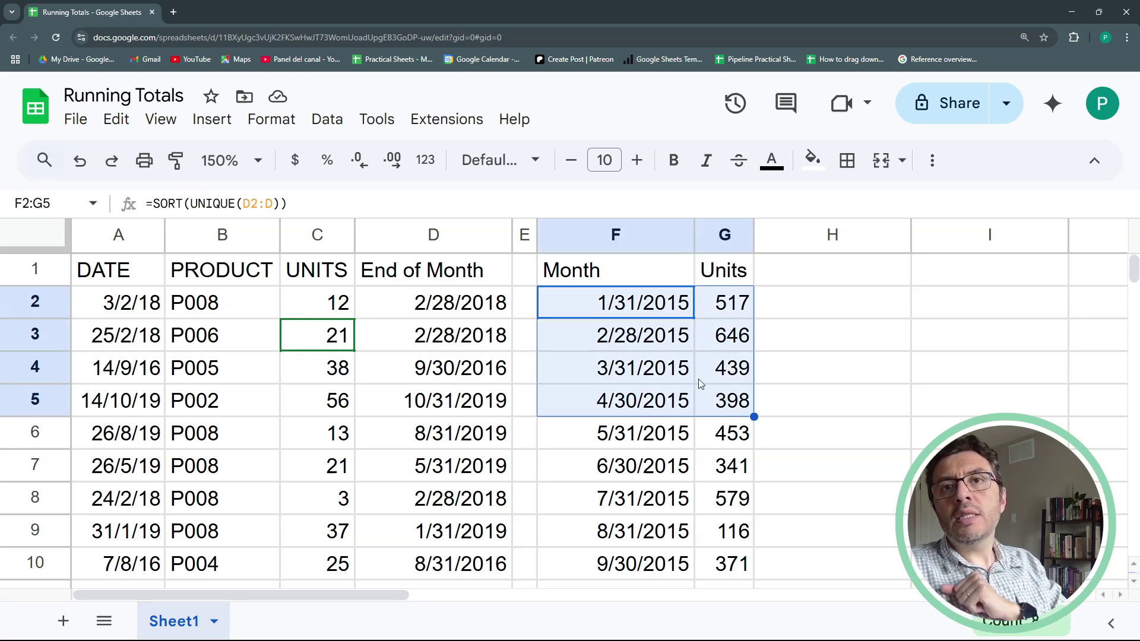
{"action": "left_click", "coordinate": [647, 305]}
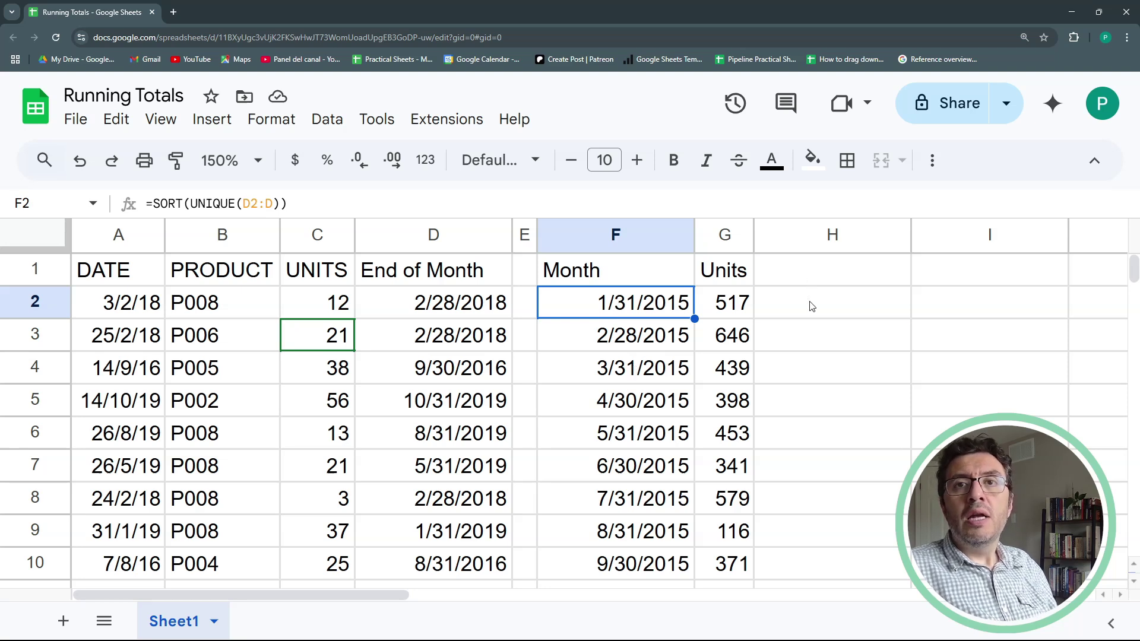
Enter the heading Units Running Totals in H1 and widen column H to fit it
{"action": "left_click", "coordinate": [807, 277]}
{"action": "type", "text": "f"}
{"action": "key", "text": "BackSpace"}
{"action": "type", "text": "Units Runnin"}
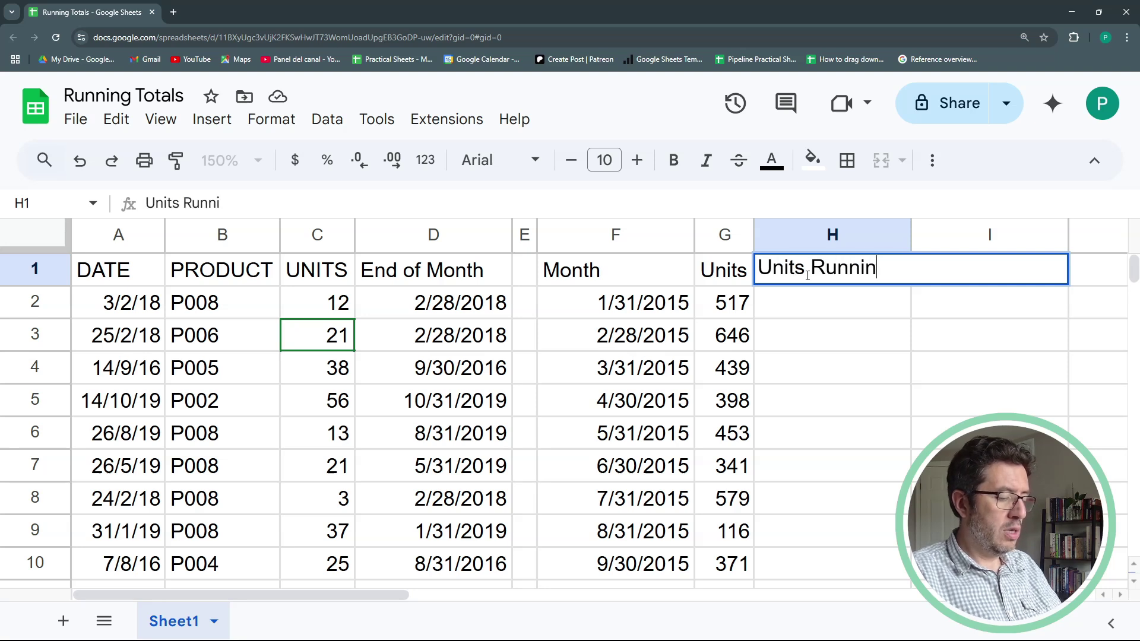
{"action": "type", "text": "g Totals"}
{"action": "key", "text": "Return"}
{"action": "double_click", "coordinate": [911, 234]}
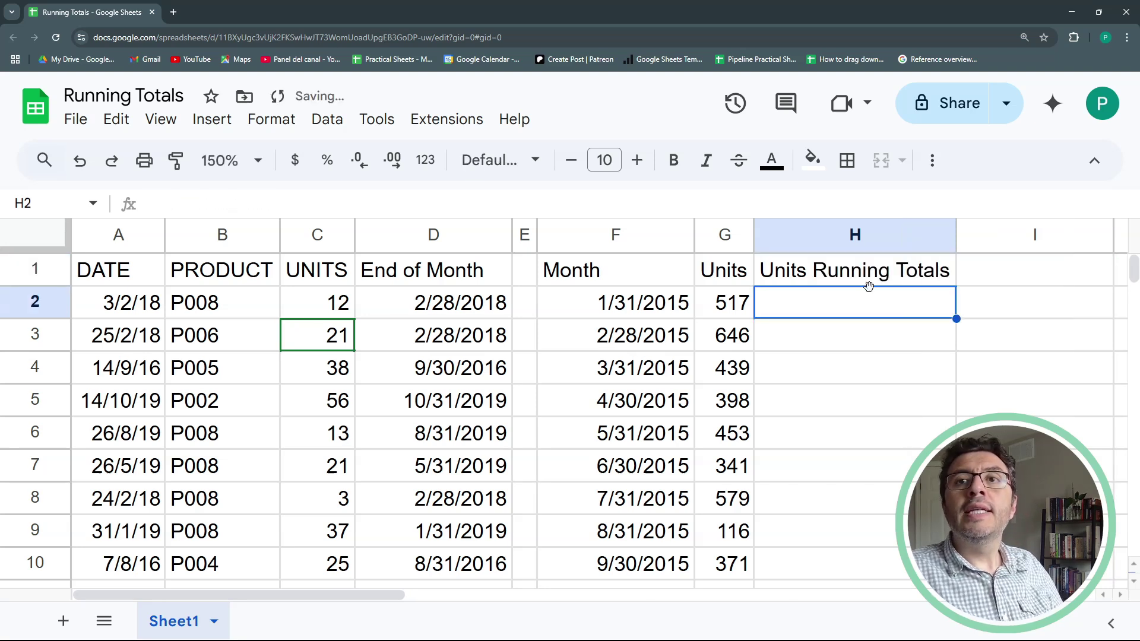
Calculate the running total in H2 with =SUMIF(A:A,"<="&F2,C:C) and accept the suggested autofill for the rest of column H
{"action": "type", "text": "=sum"}
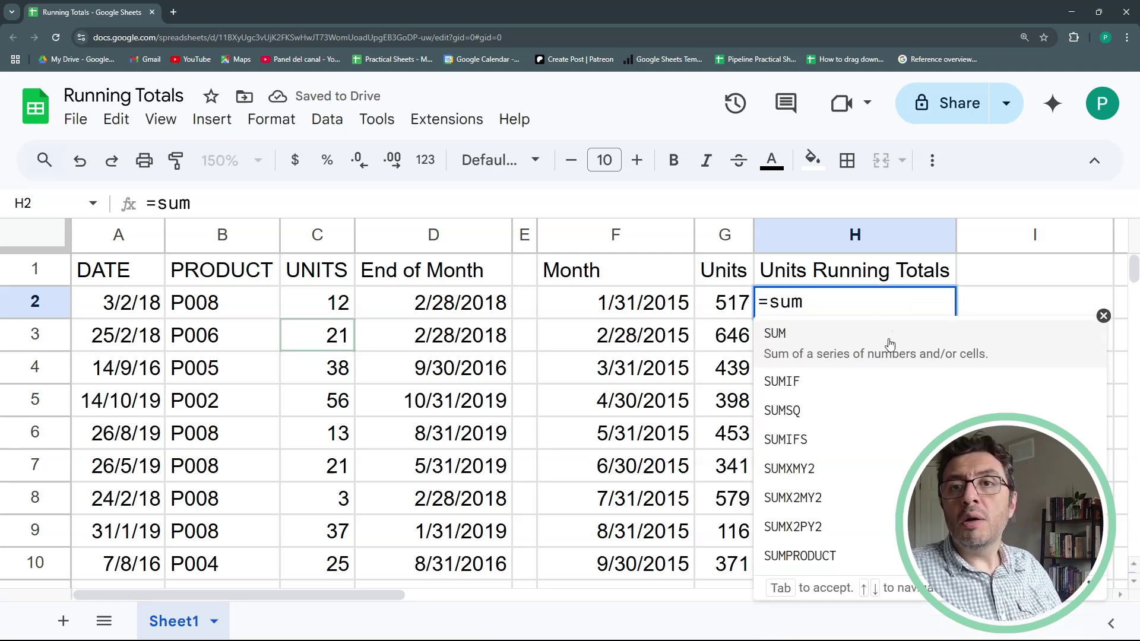
{"action": "left_click", "coordinate": [860, 383]}
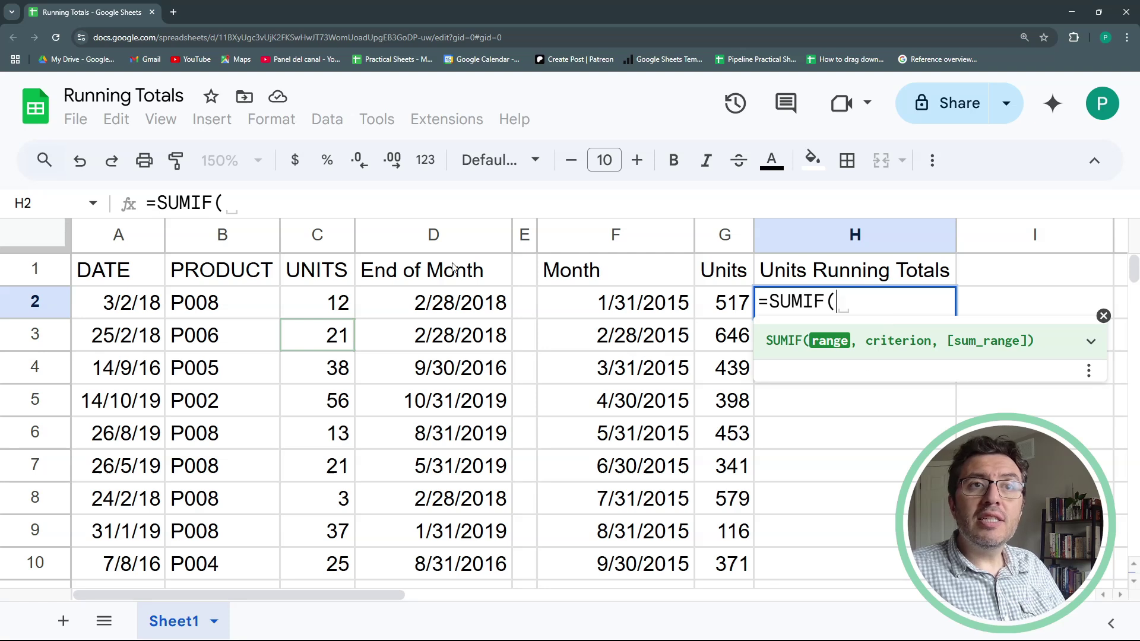
{"action": "left_click", "coordinate": [107, 237]}
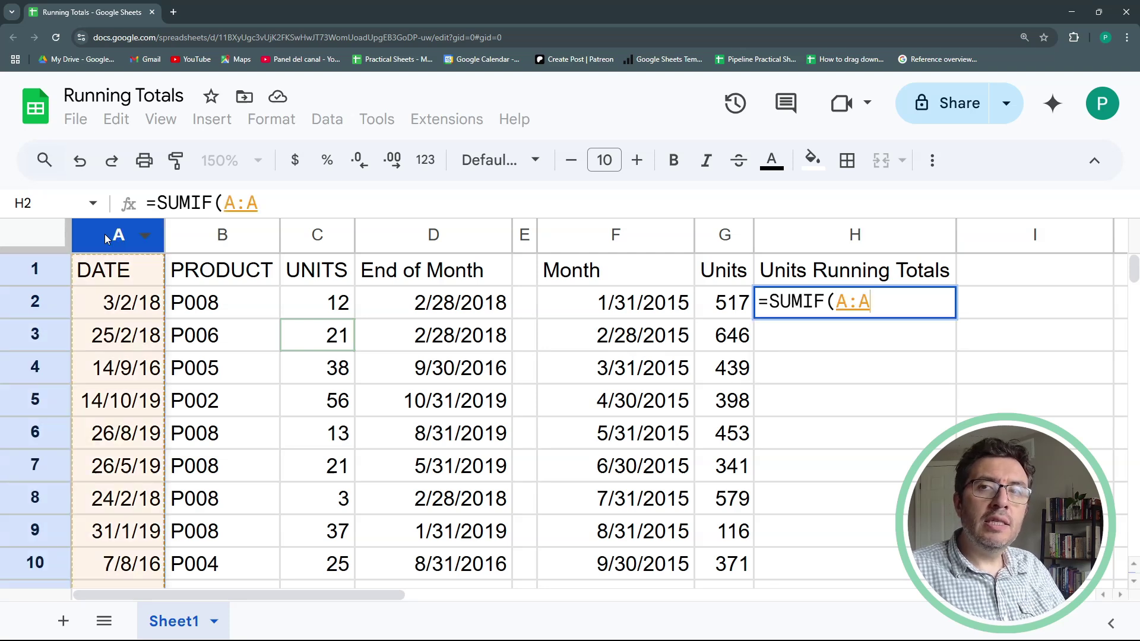
{"action": "type", "text": ","}
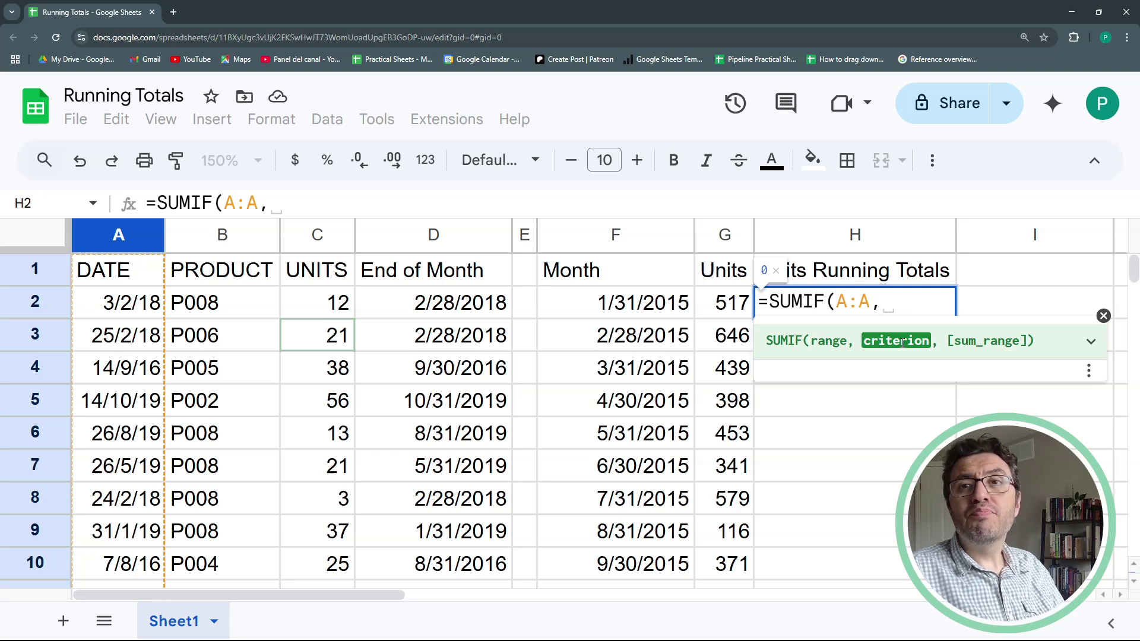
{"action": "type", "text": "\"<"}
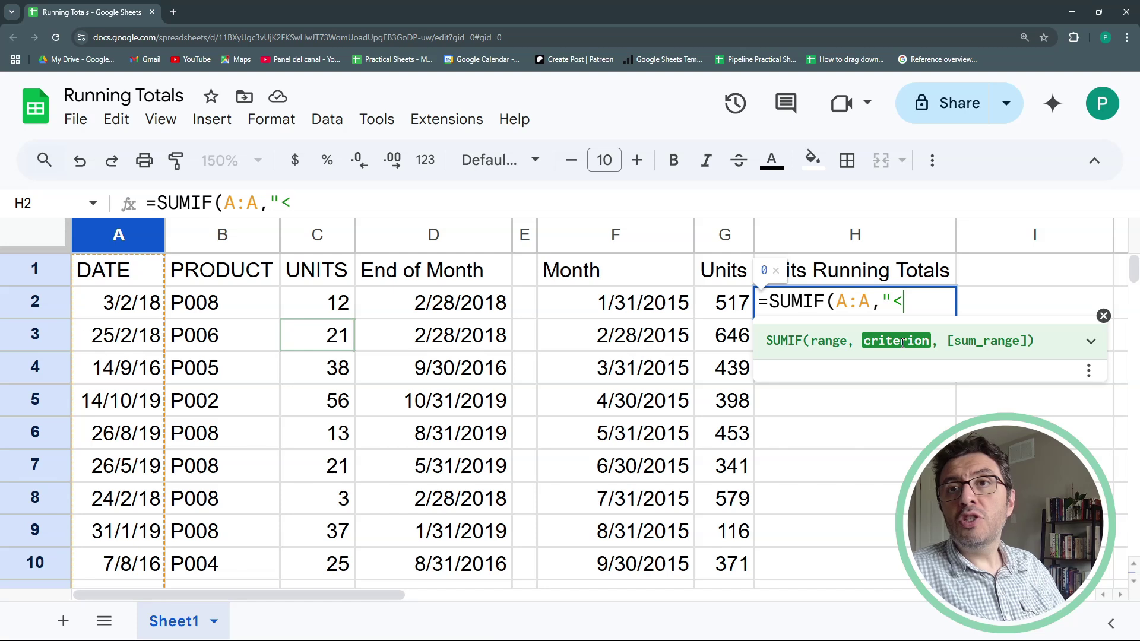
{"action": "type", "text": "\""}
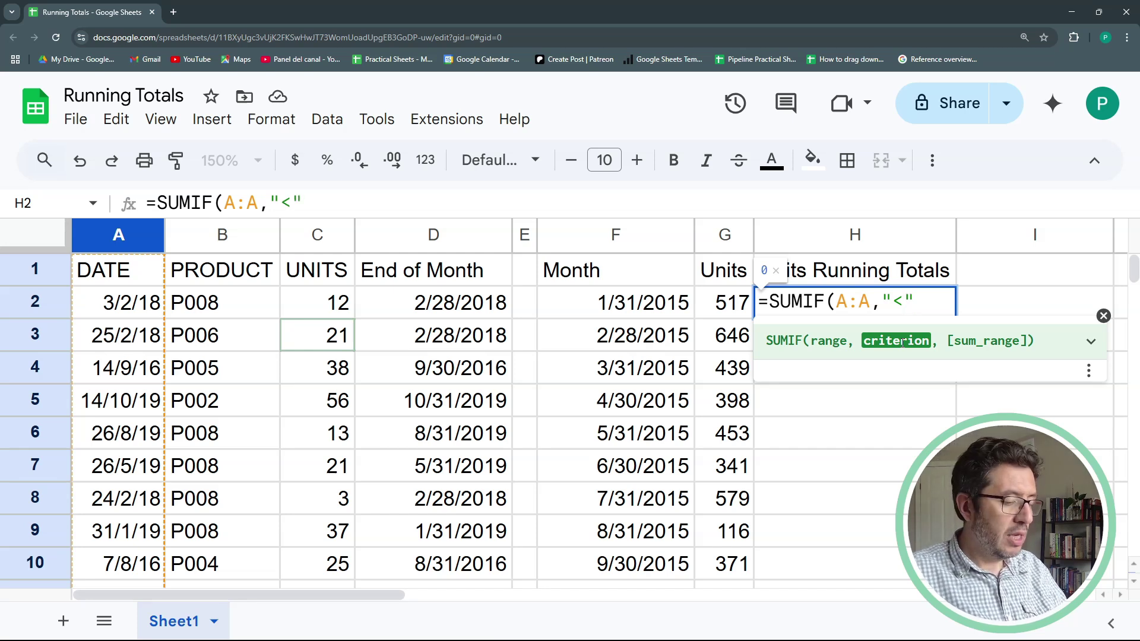
{"action": "type", "text": "&"}
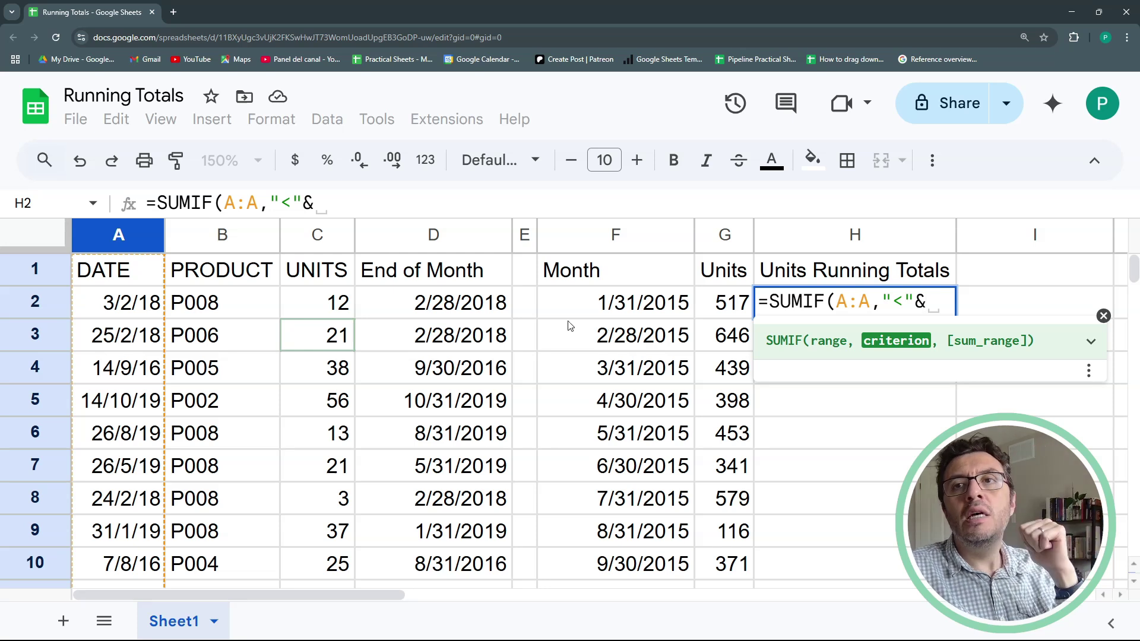
{"action": "left_click", "coordinate": [902, 301]}
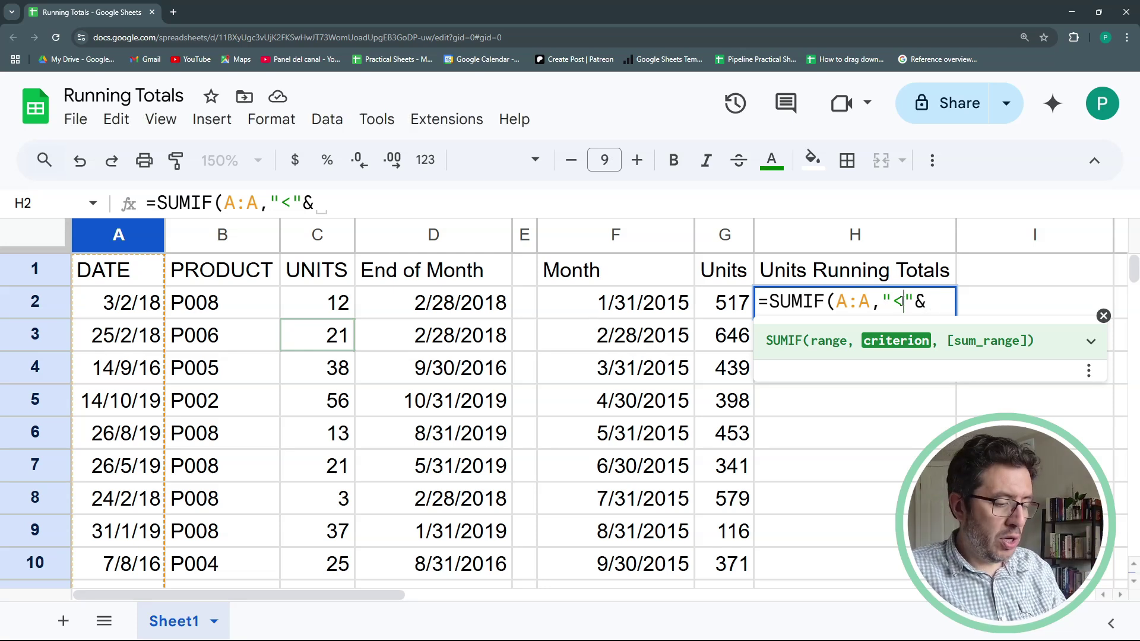
{"action": "type", "text": "="}
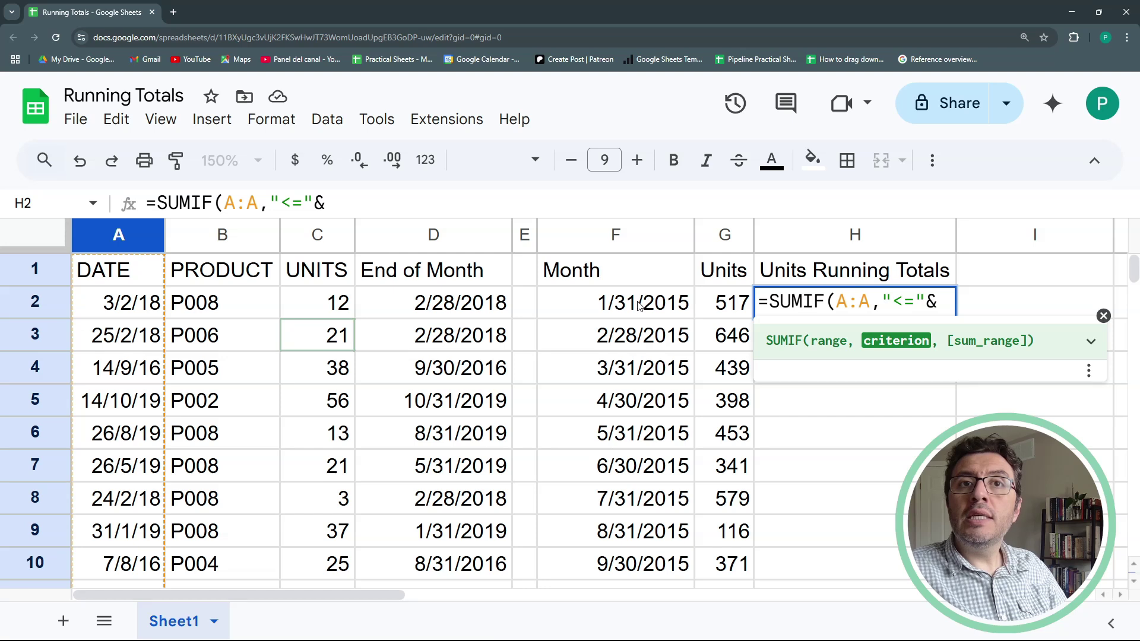
{"action": "left_click", "coordinate": [639, 305]}
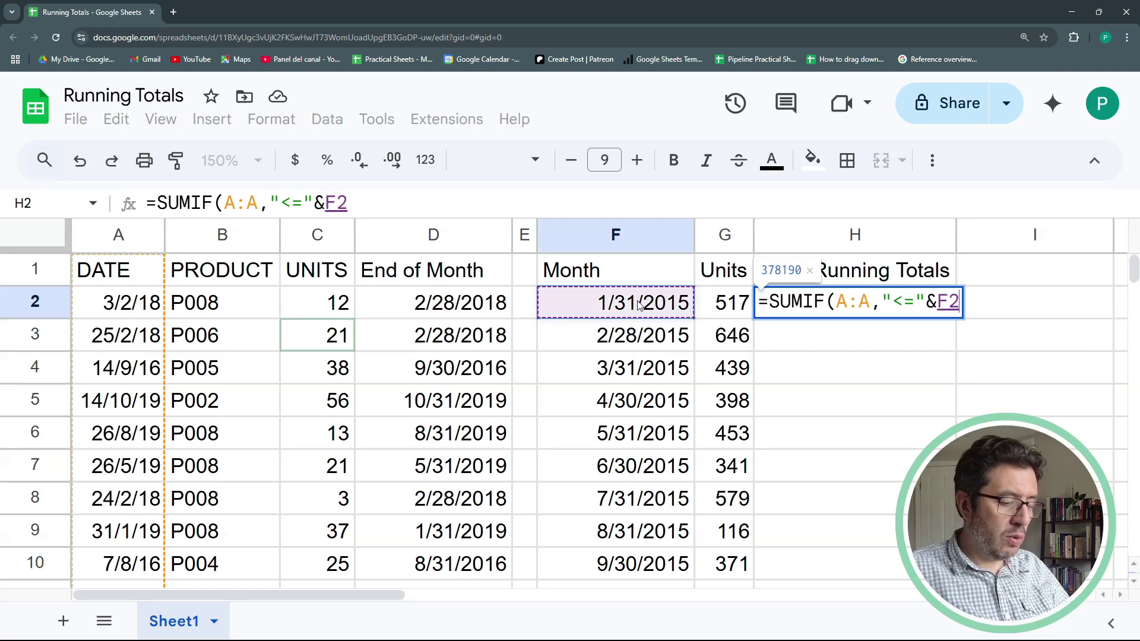
{"action": "type", "text": ","}
{"action": "left_click", "coordinate": [317, 235]}
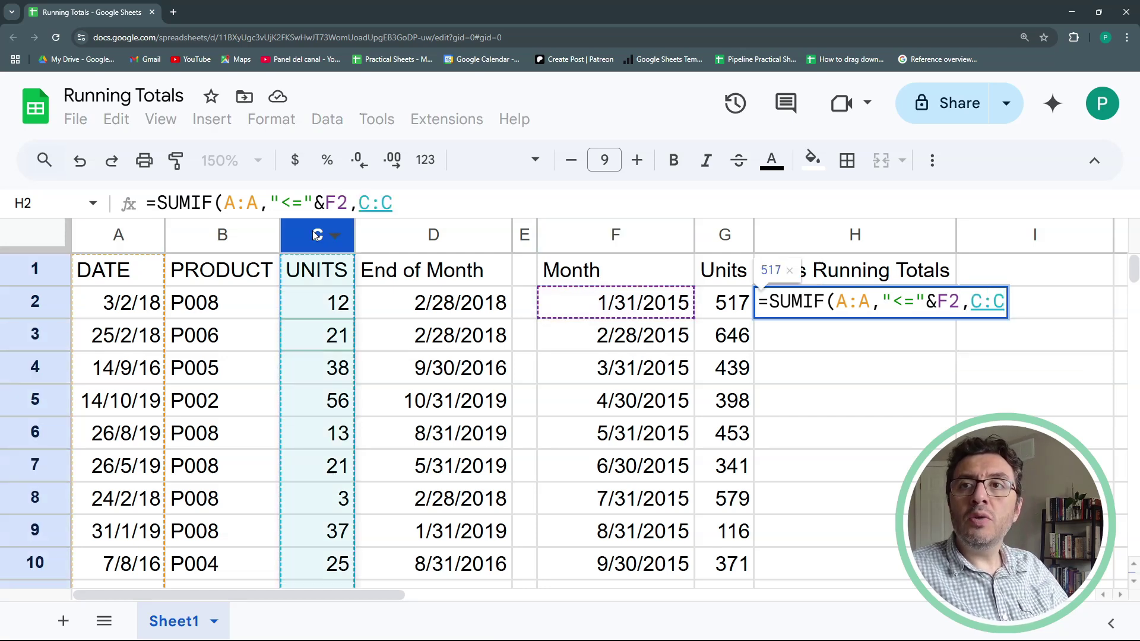
{"action": "key", "text": "Return"}
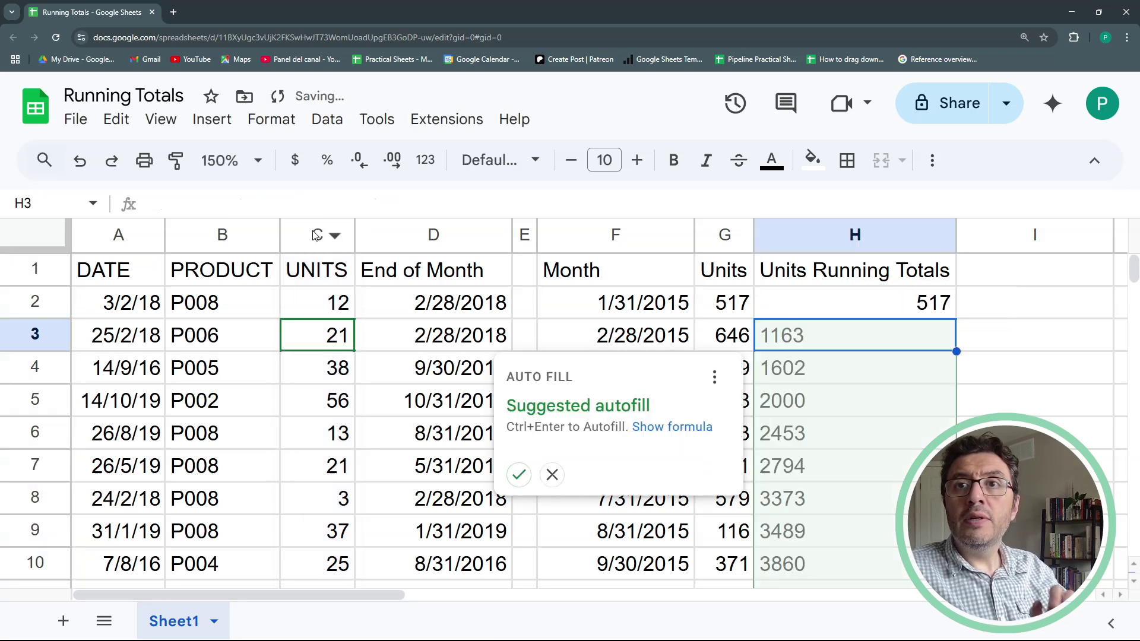
{"action": "left_click", "coordinate": [518, 475]}
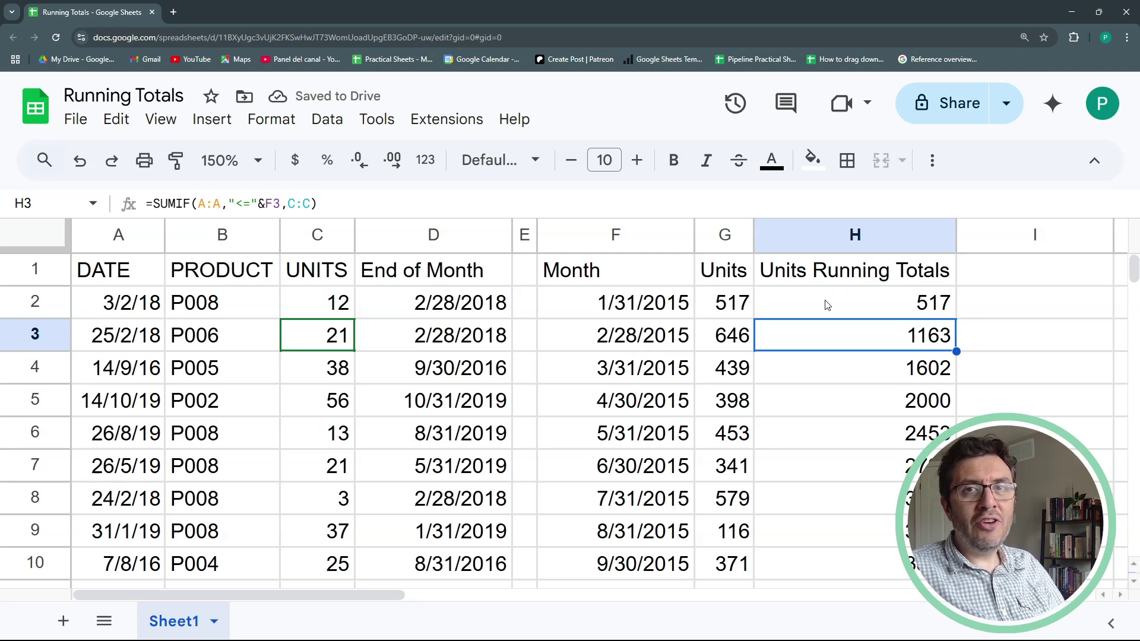
Review the running totals down column H and narrow the Month column F to fit its dates
{"action": "scroll", "coordinate": [834, 321], "scroll_direction": "down", "scroll_amount": 7}
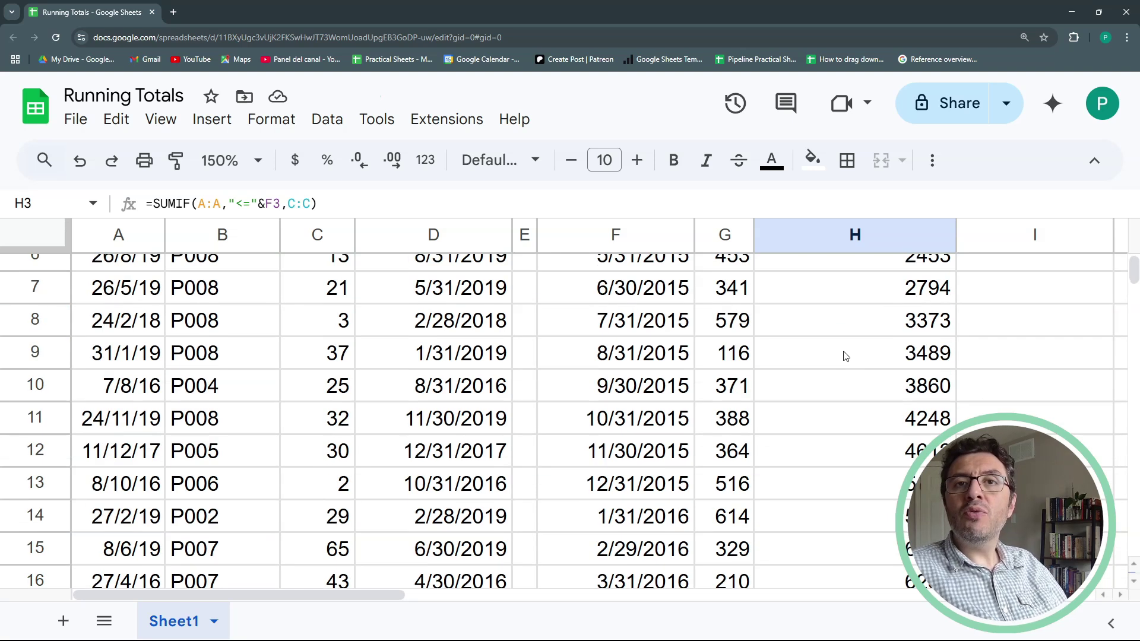
{"action": "scroll", "coordinate": [844, 355], "scroll_direction": "up", "scroll_amount": 6}
{"action": "scroll", "coordinate": [844, 355], "scroll_direction": "up", "scroll_amount": 2}
{"action": "left_click", "coordinate": [660, 302]}
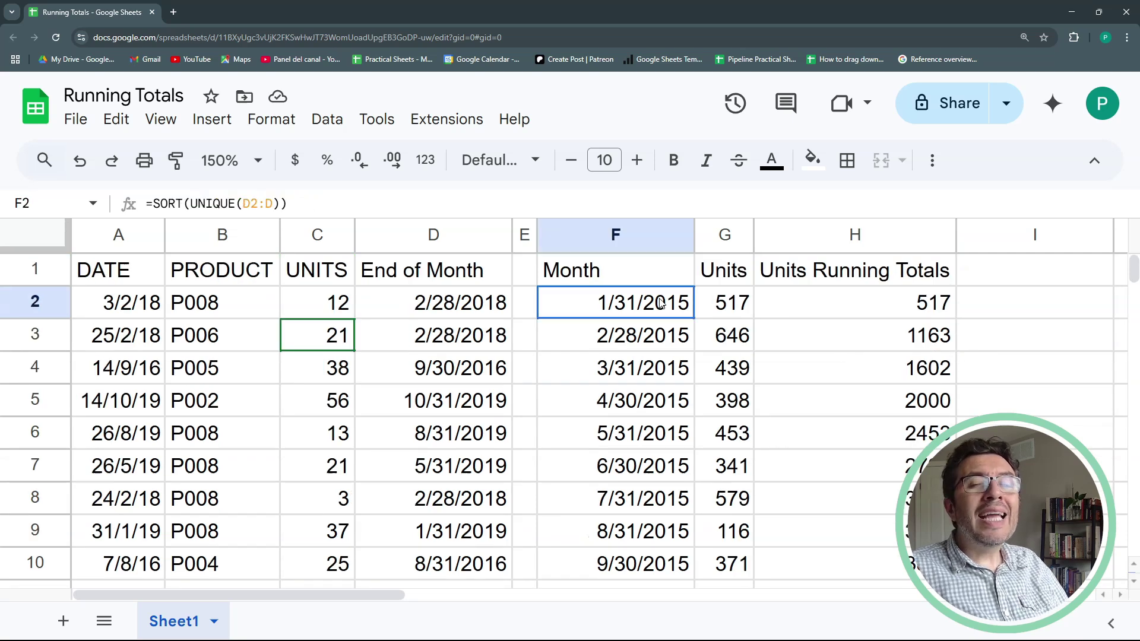
{"action": "double_click", "coordinate": [693, 235]}
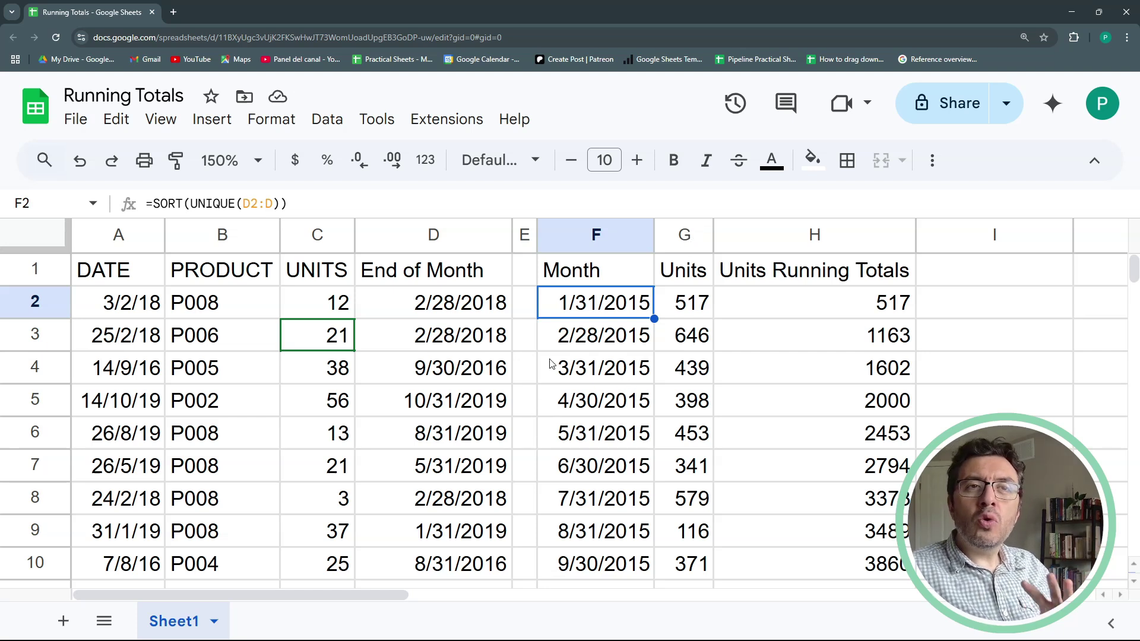
Examine the End of Month formula in D2 and how the Month list in F2 depends on column D
{"action": "left_click", "coordinate": [471, 305]}
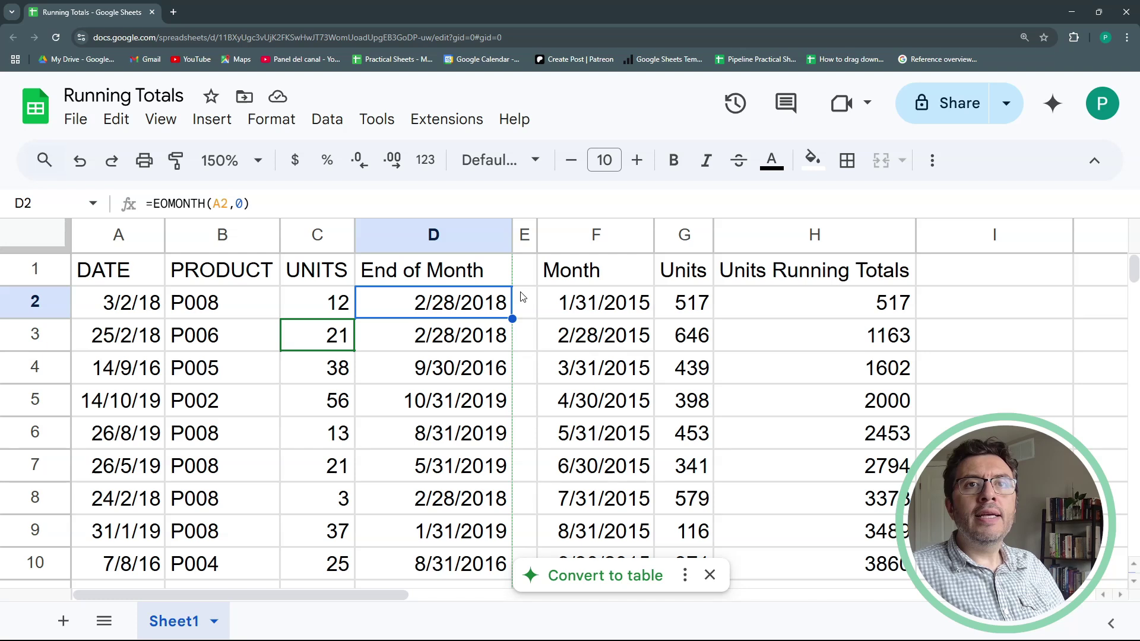
{"action": "left_click", "coordinate": [569, 310]}
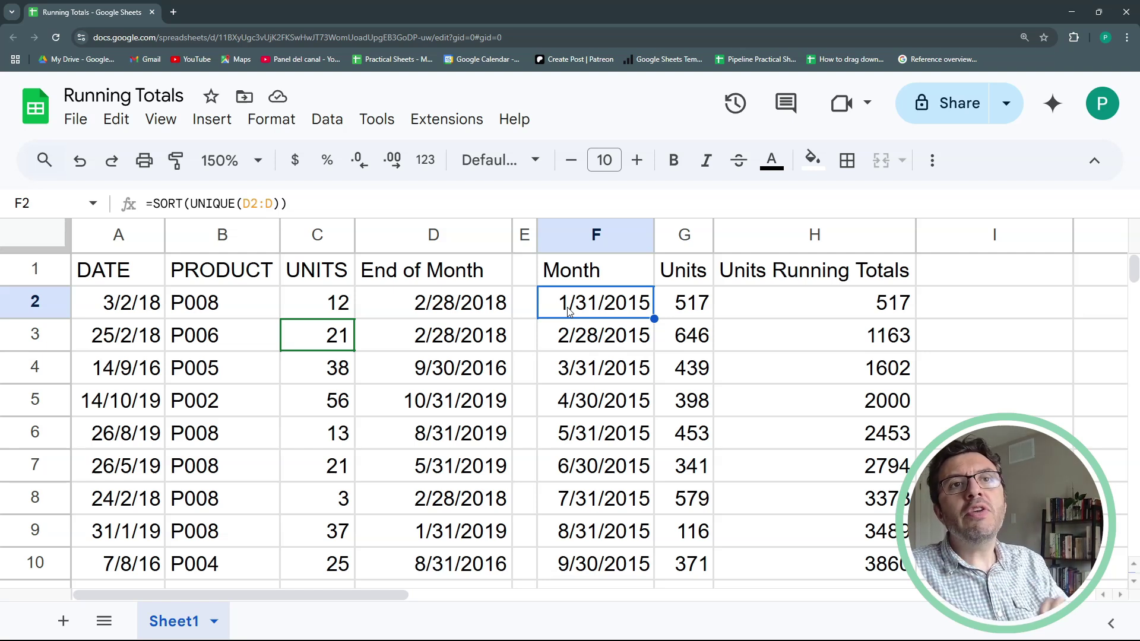
{"action": "left_click_drag", "start_coordinate": [427, 270], "coordinate": [451, 498]}
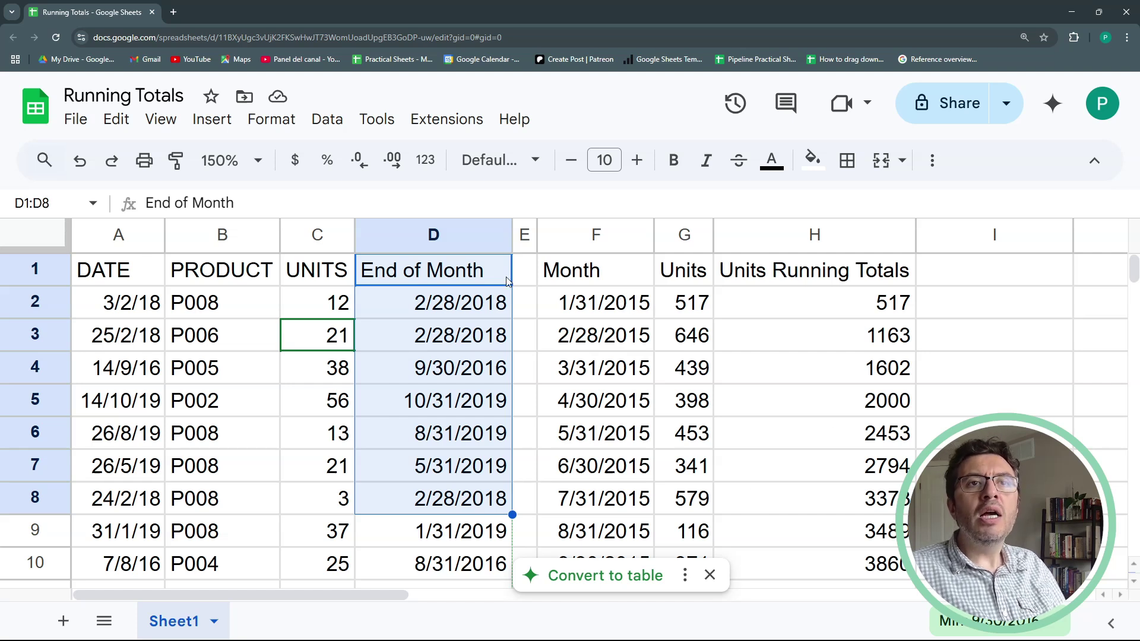
{"action": "left_click", "coordinate": [368, 278]}
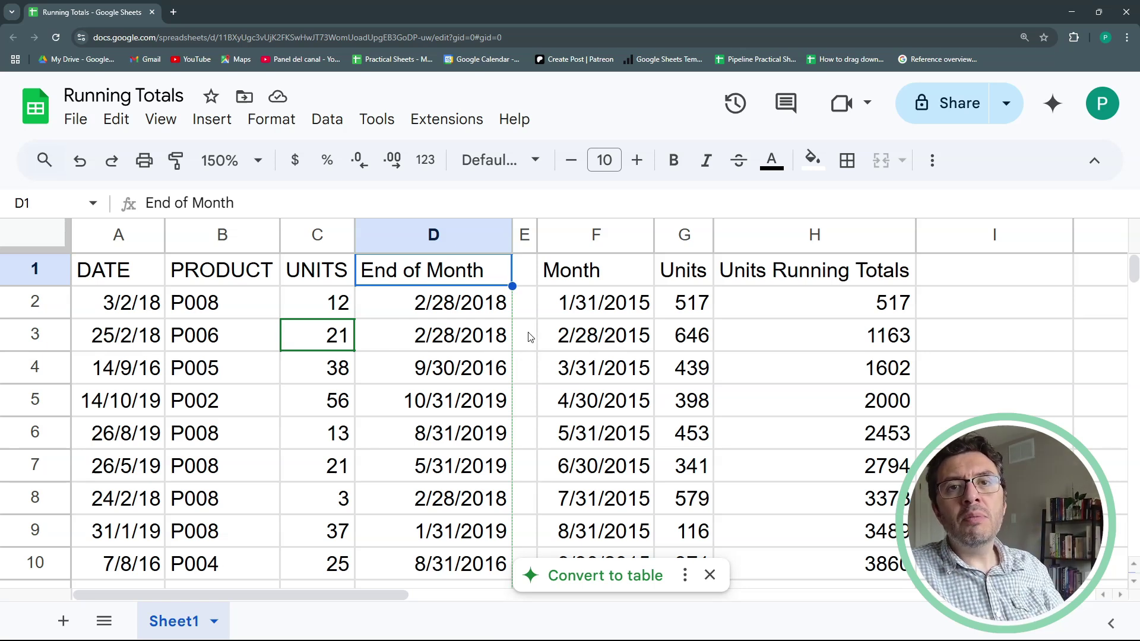
{"action": "left_click", "coordinate": [581, 303]}
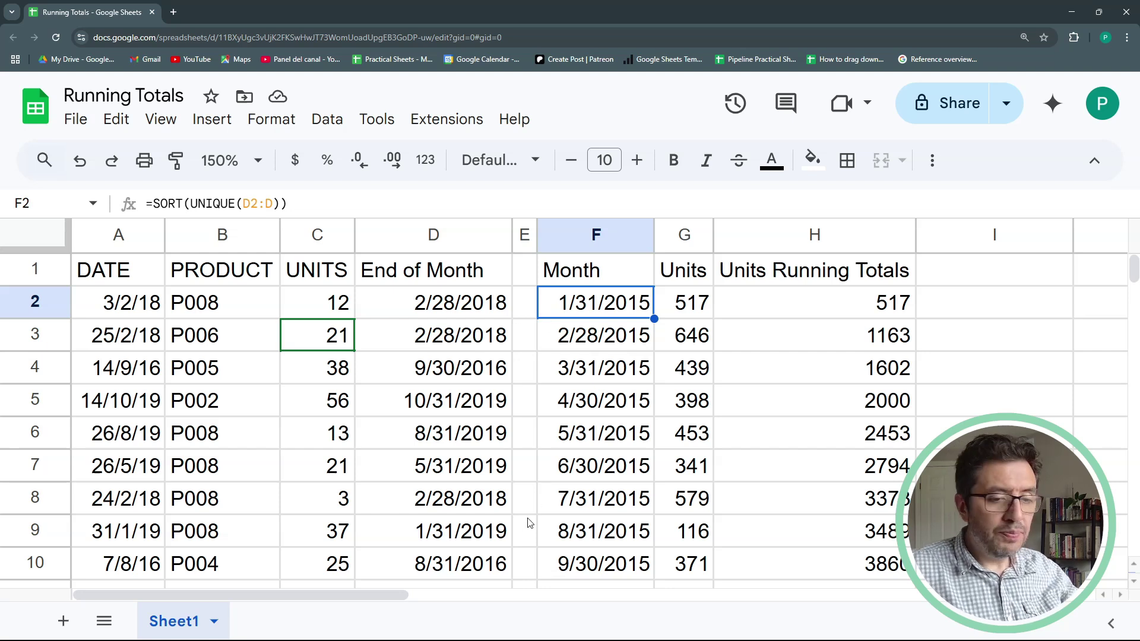
Duplicate Sheet1 and rename the original sheet Aux Column
{"action": "left_click", "coordinate": [216, 620]}
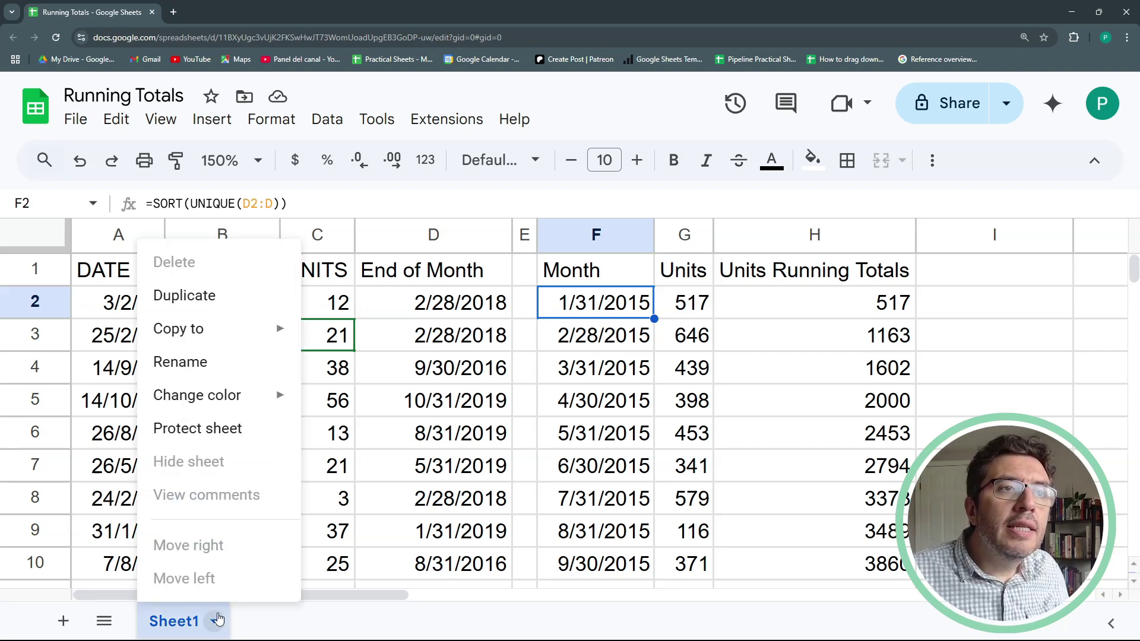
{"action": "left_click", "coordinate": [216, 297]}
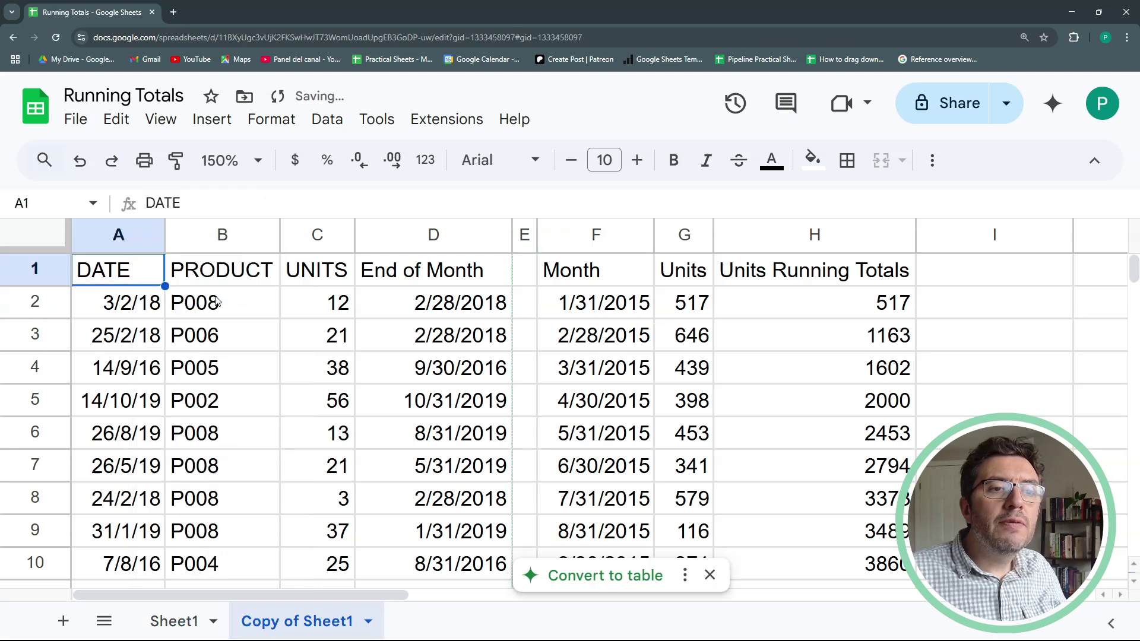
{"action": "double_click", "coordinate": [179, 623]}
{"action": "type", "text": "Simple"}
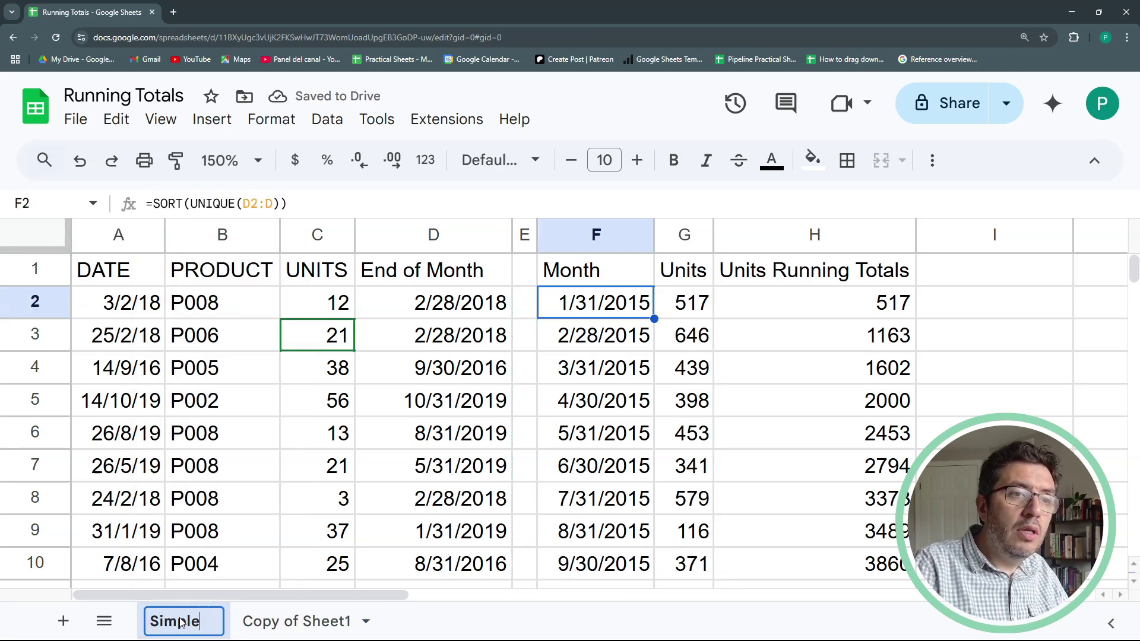
{"action": "left_click_drag", "start_coordinate": [204, 621], "coordinate": [136, 617]}
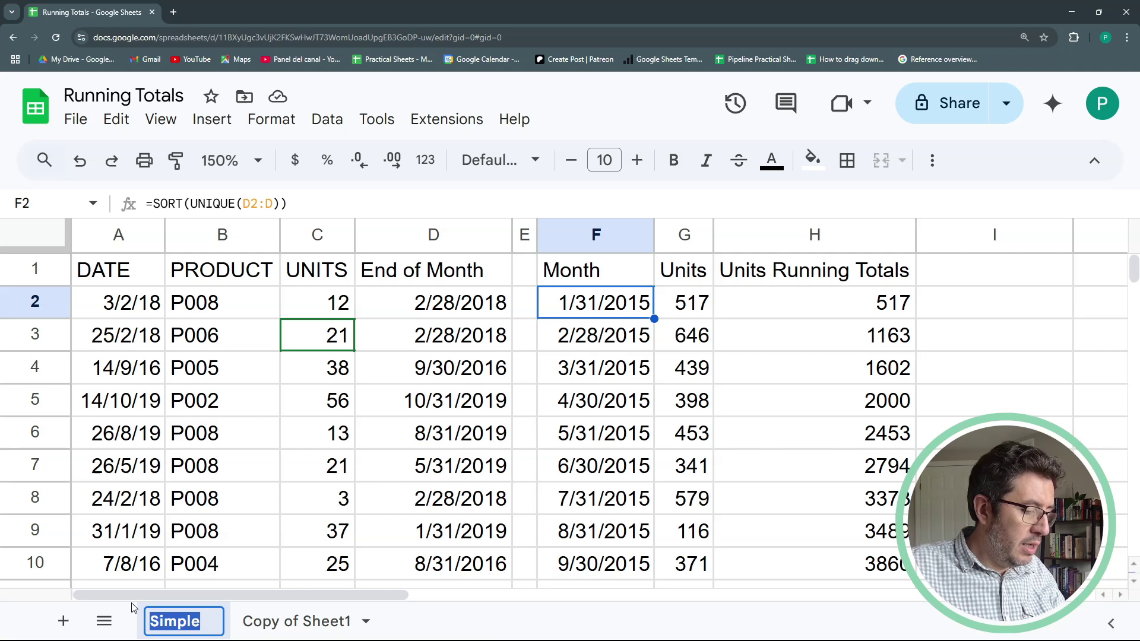
{"action": "type", "text": "Add"}
{"action": "key", "text": "BackSpace"}
{"action": "key", "text": "BackSpace"}
{"action": "type", "text": "ux Column"}
Rename the duplicated sheet No Aux Col
{"action": "double_click", "coordinate": [340, 623]}
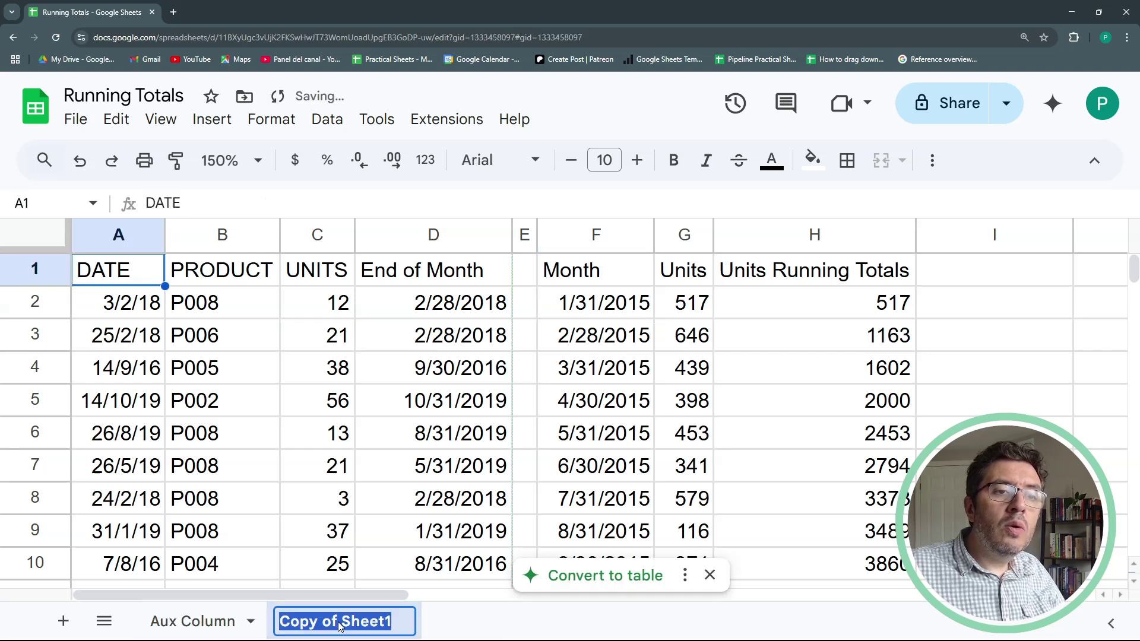
{"action": "type", "text": "No Aux Col"}
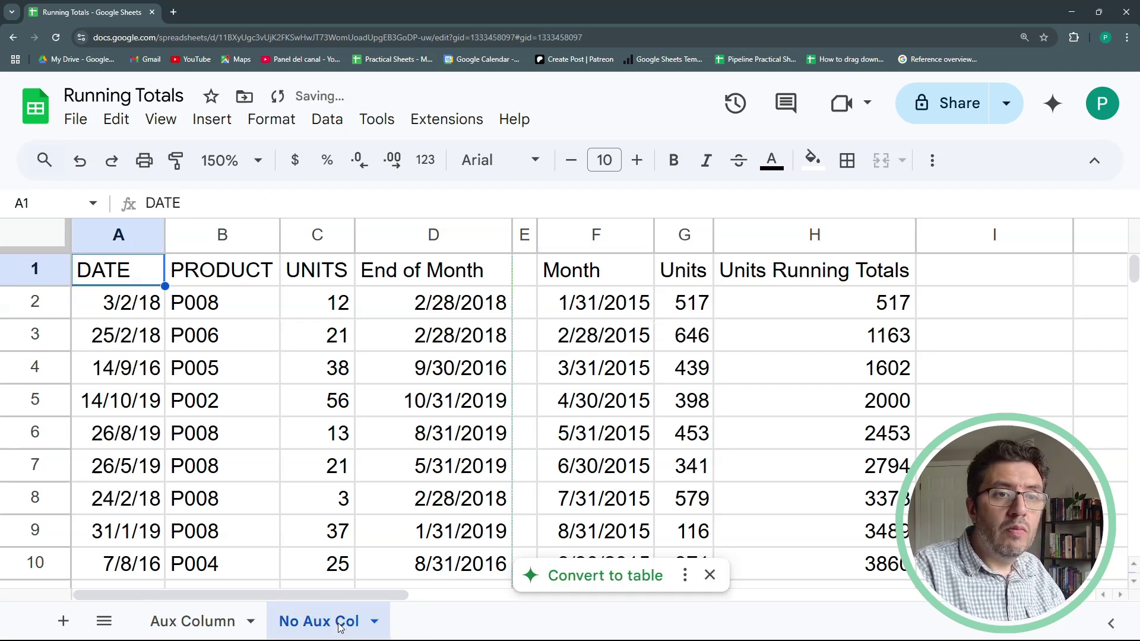
{"action": "key", "text": "Return"}
Compare the Month formula in F2 with the End of Month formula in D2 on the No Aux Col sheet
{"action": "left_click", "coordinate": [573, 397]}
{"action": "left_click", "coordinate": [573, 307]}
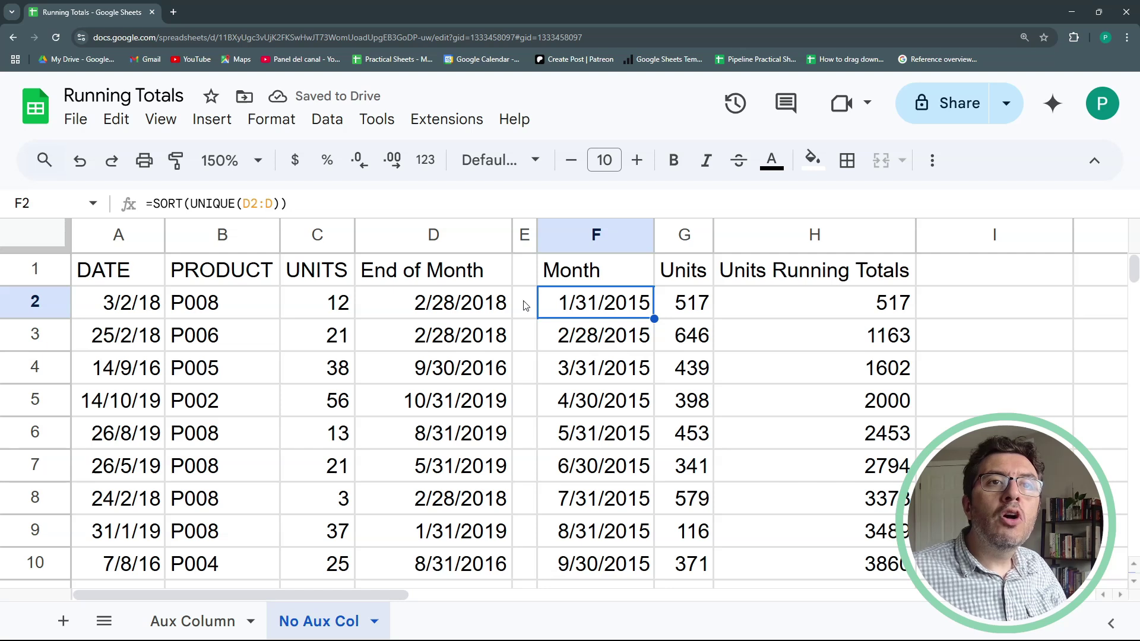
{"action": "left_click", "coordinate": [465, 301]}
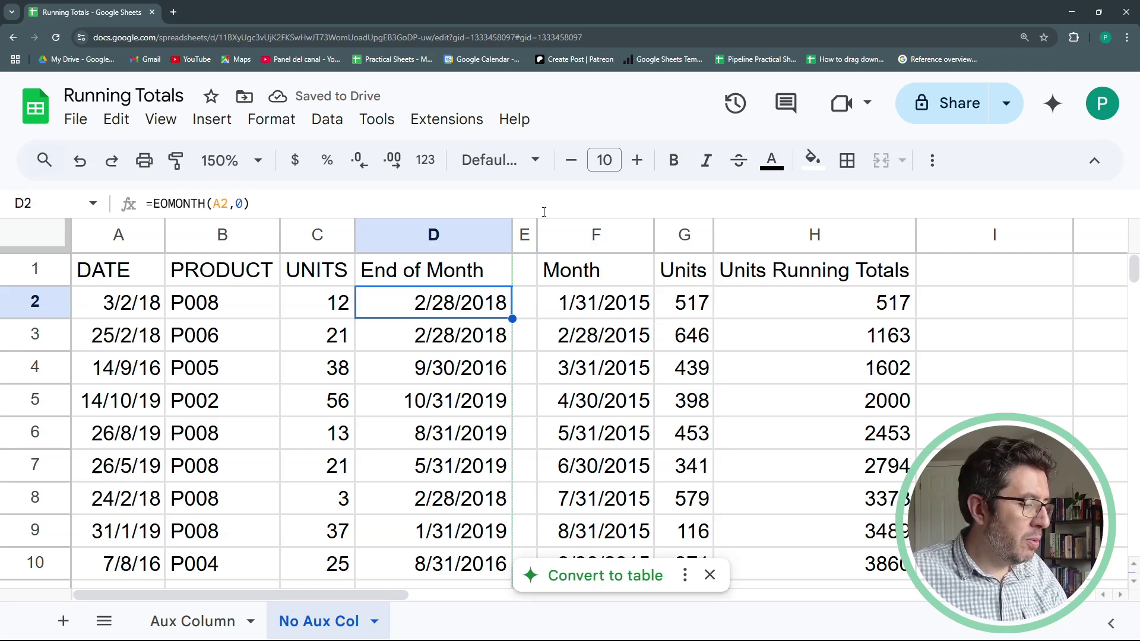
{"action": "left_click", "coordinate": [593, 302]}
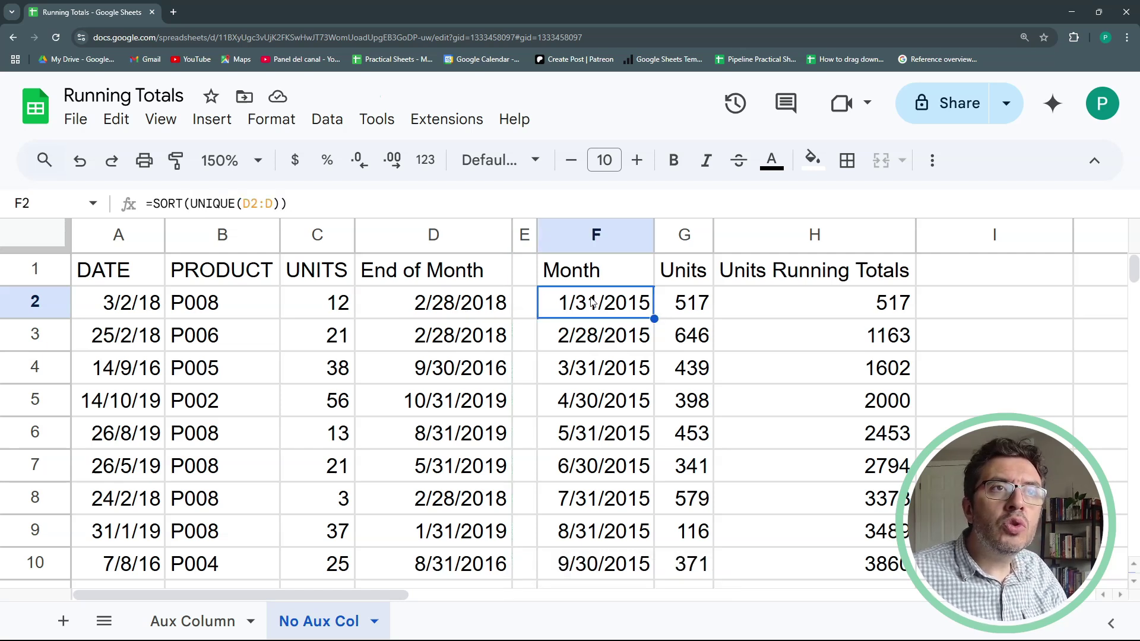
{"action": "left_click", "coordinate": [472, 309]}
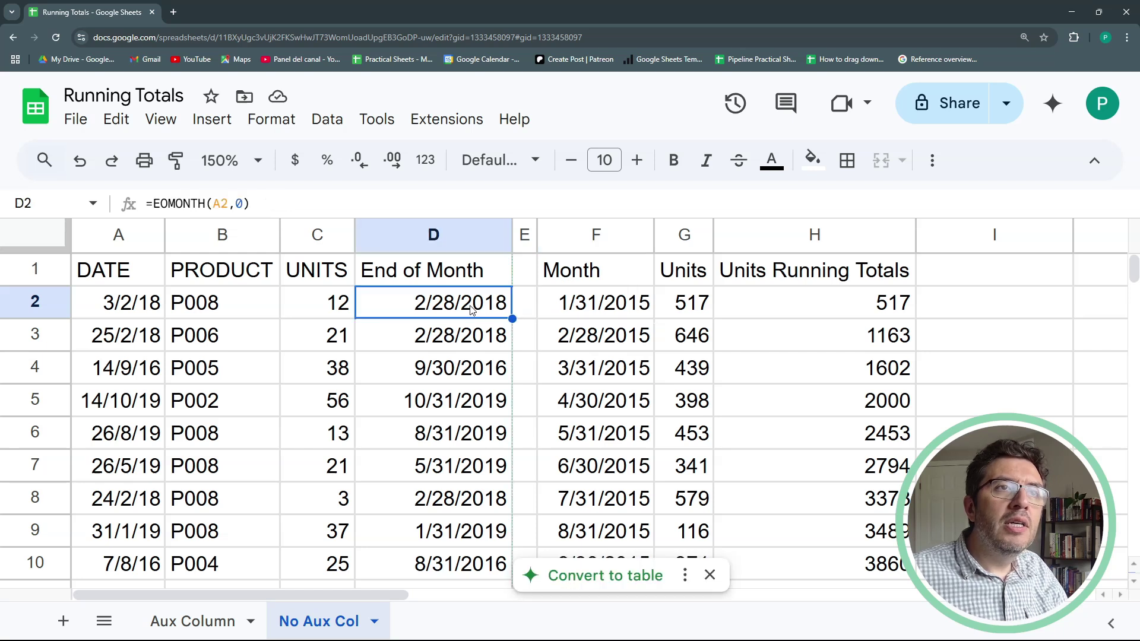
{"action": "left_click", "coordinate": [592, 302]}
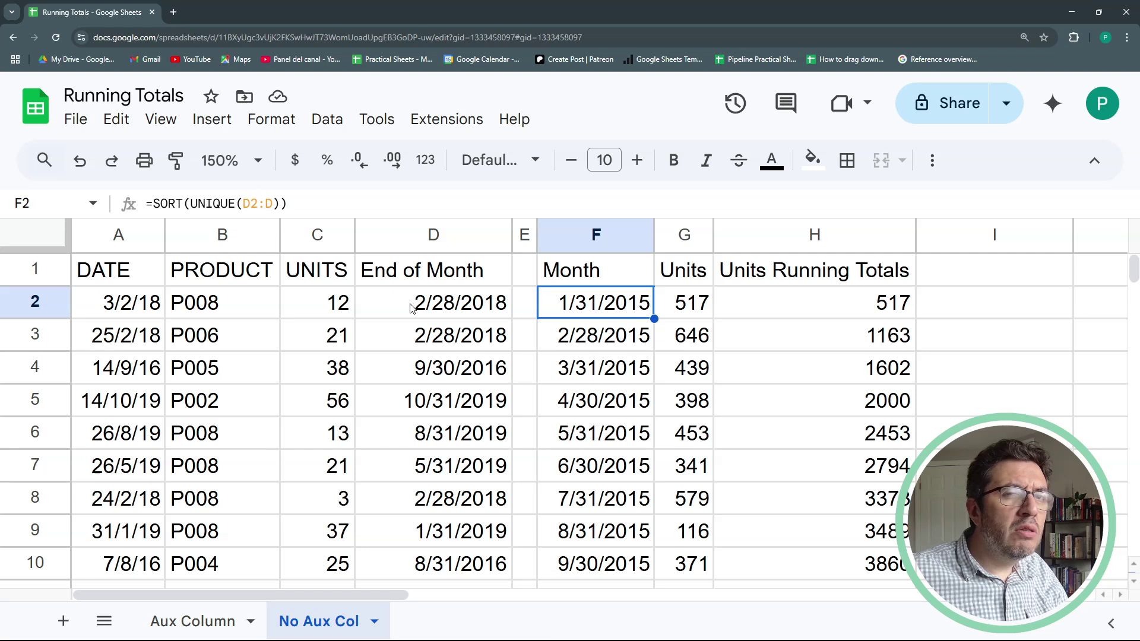
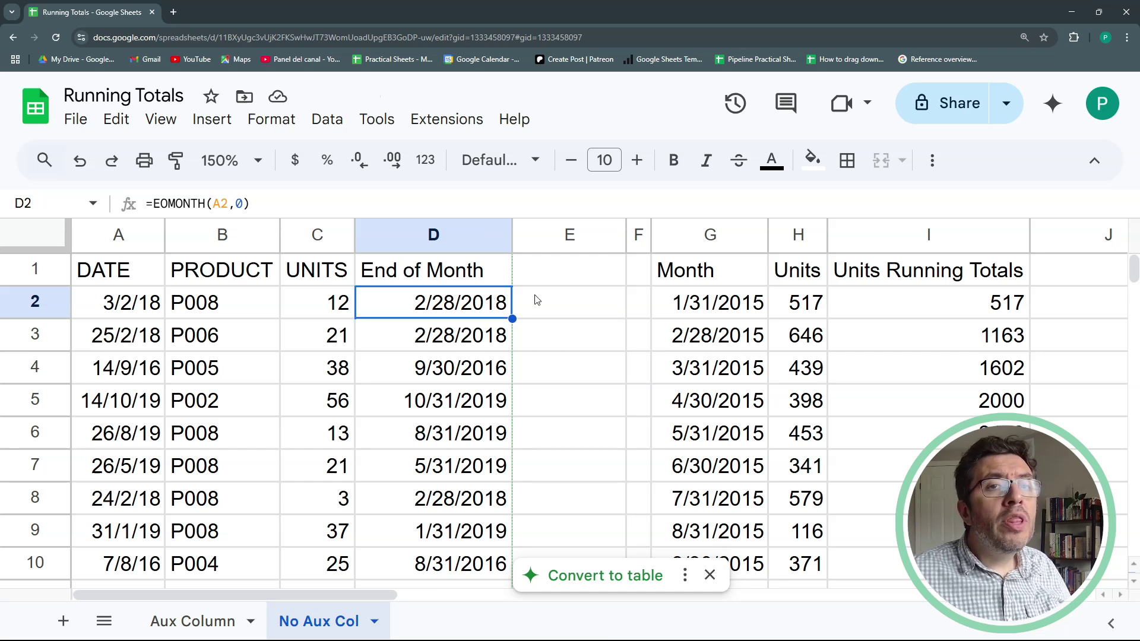
Narrow the End of Month column D to fit its contents, keeping E2 selected in the empty column beside it
{"action": "left_click", "coordinate": [551, 305]}
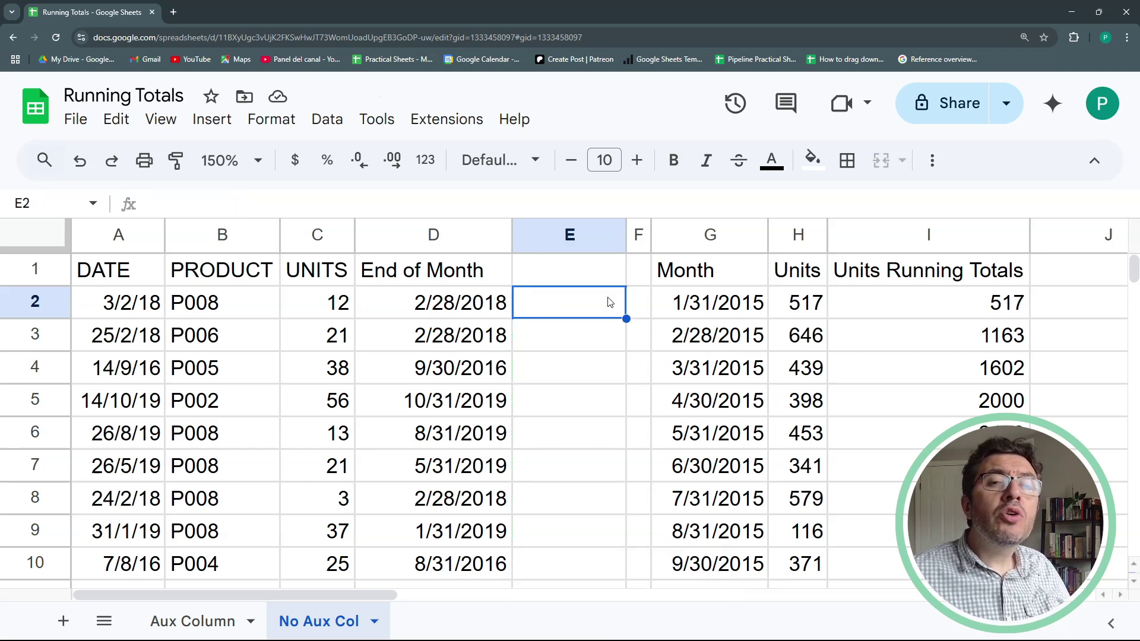
{"action": "left_click_drag", "start_coordinate": [509, 235], "coordinate": [512, 235]}
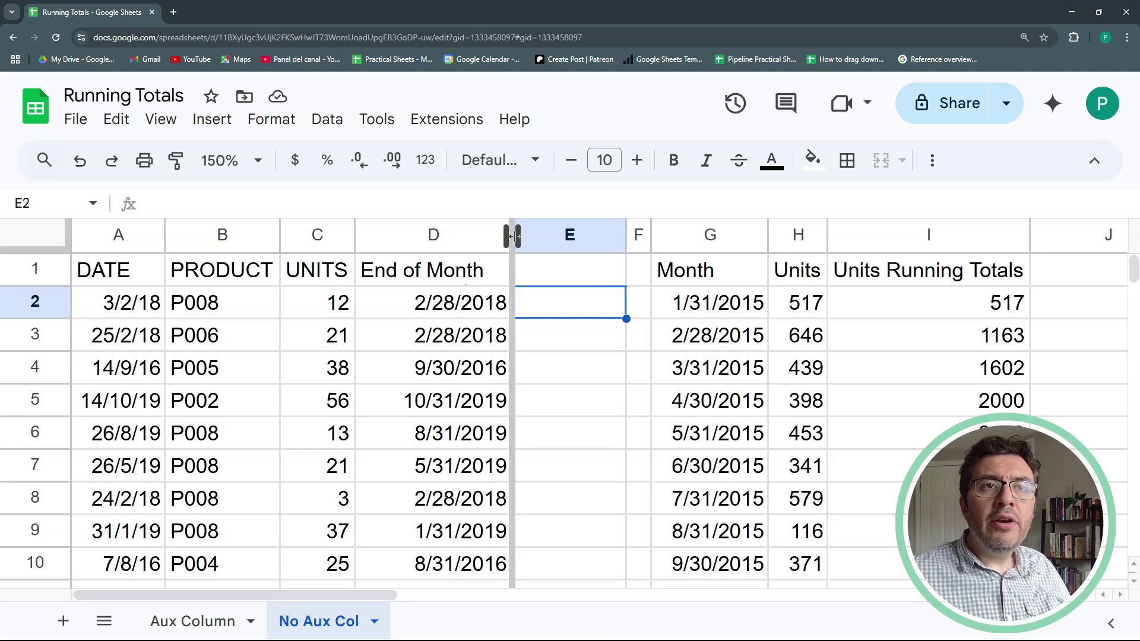
{"action": "double_click", "coordinate": [513, 235]}
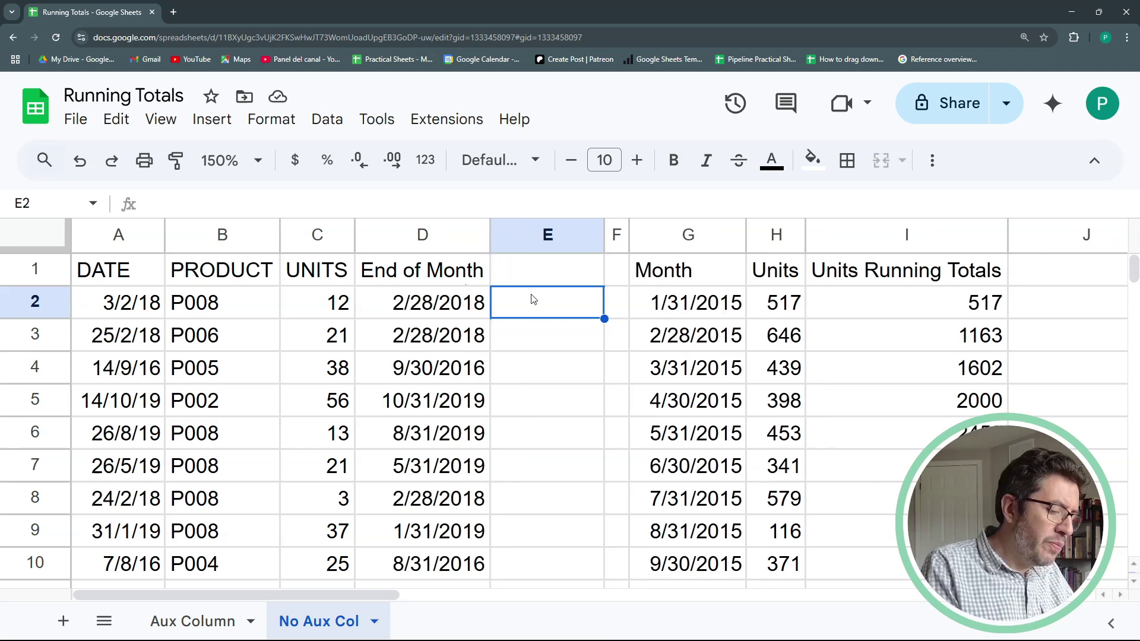
Copy the EOMONTH(A2,0) expression from the formula in D2 and return to the empty cell E2
{"action": "type", "text": "="}
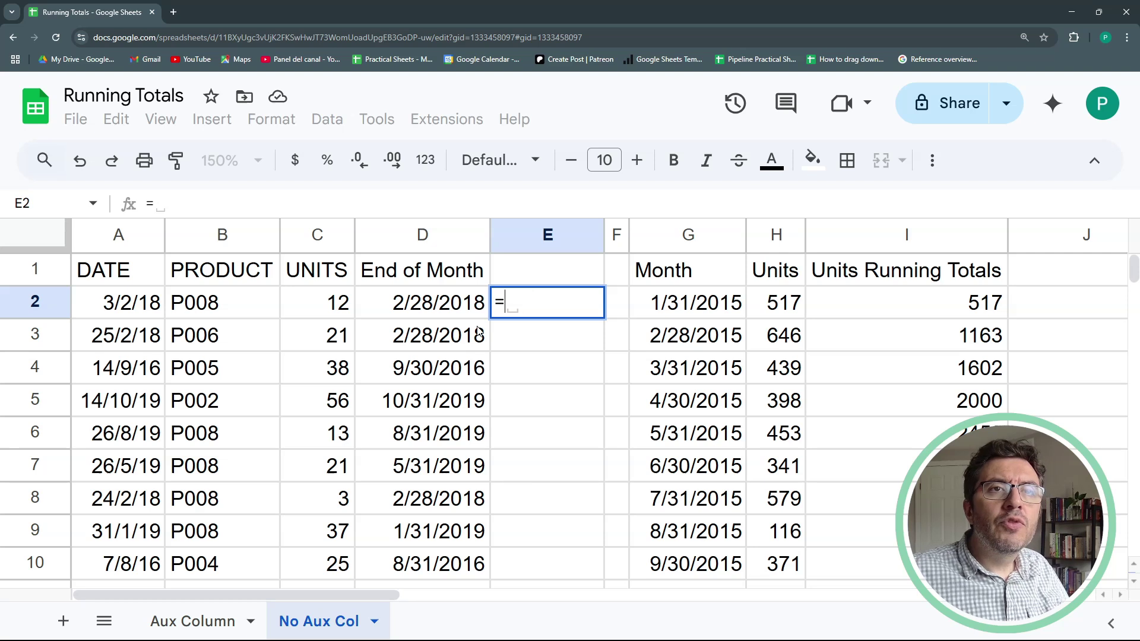
{"action": "key", "text": "Escape"}
{"action": "key", "text": "Left"}
{"action": "left_click_drag", "start_coordinate": [250, 204], "coordinate": [154, 204]}
{"action": "key", "text": "ctrl+c"}
{"action": "left_click", "coordinate": [546, 313]}
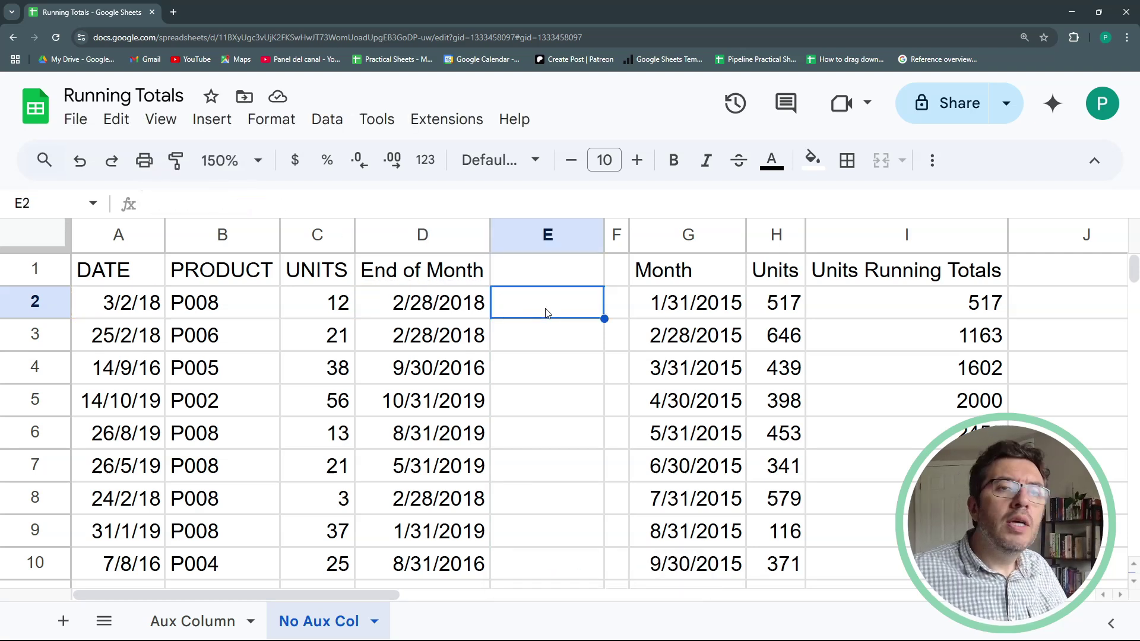
Start a MAP formula in E2 with the open-ended date range A2:A as its array
{"action": "type", "text": "=MAP"}
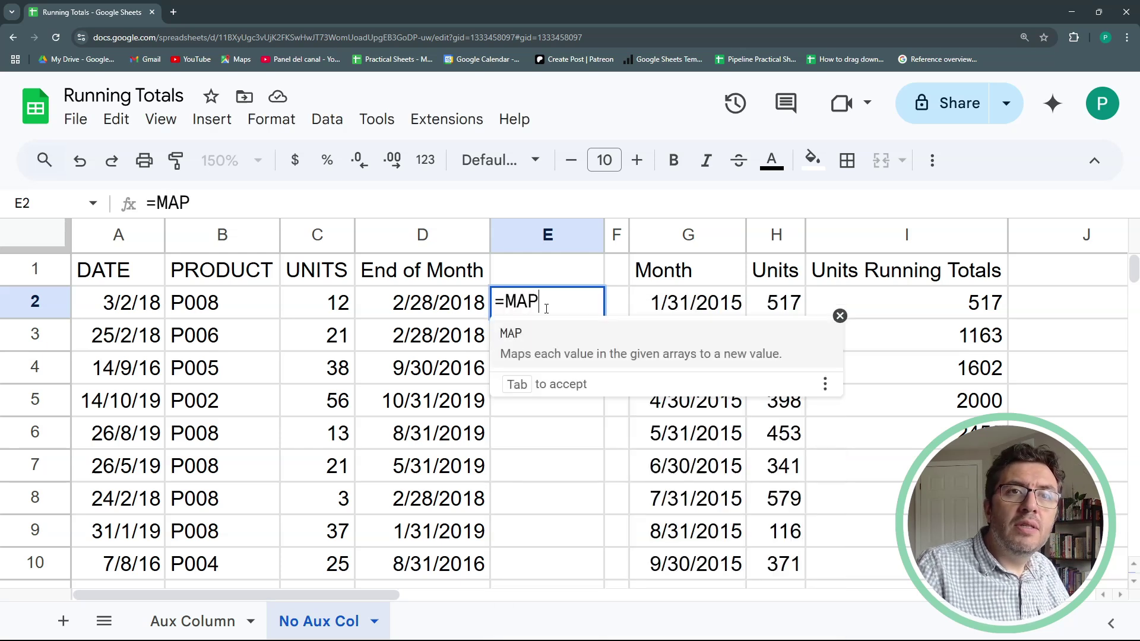
{"action": "type", "text": "("}
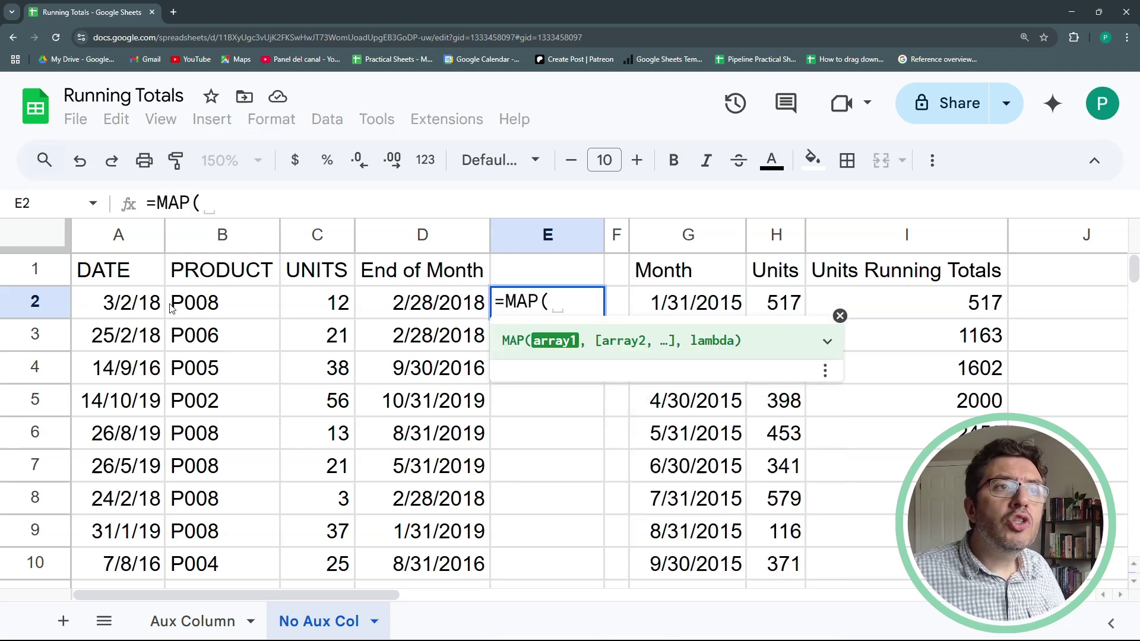
{"action": "left_click_drag", "start_coordinate": [117, 306], "coordinate": [117, 401]}
{"action": "left_click", "coordinate": [277, 203]}
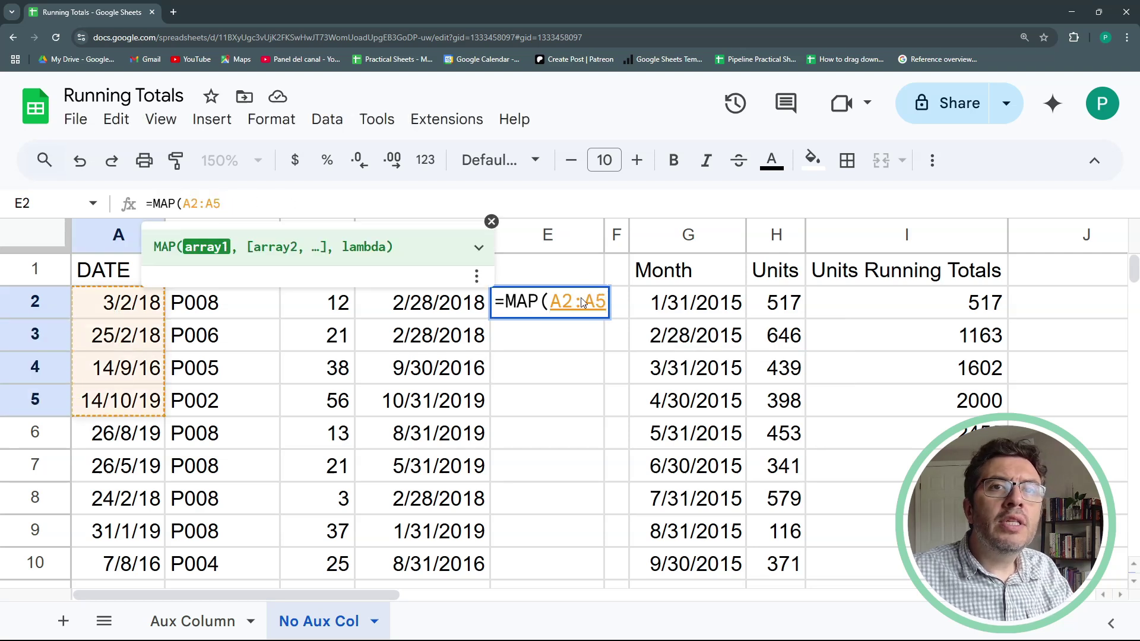
{"action": "left_click", "coordinate": [605, 303]}
{"action": "key", "text": "BackSpace"}
{"action": "type", "text": ", "}
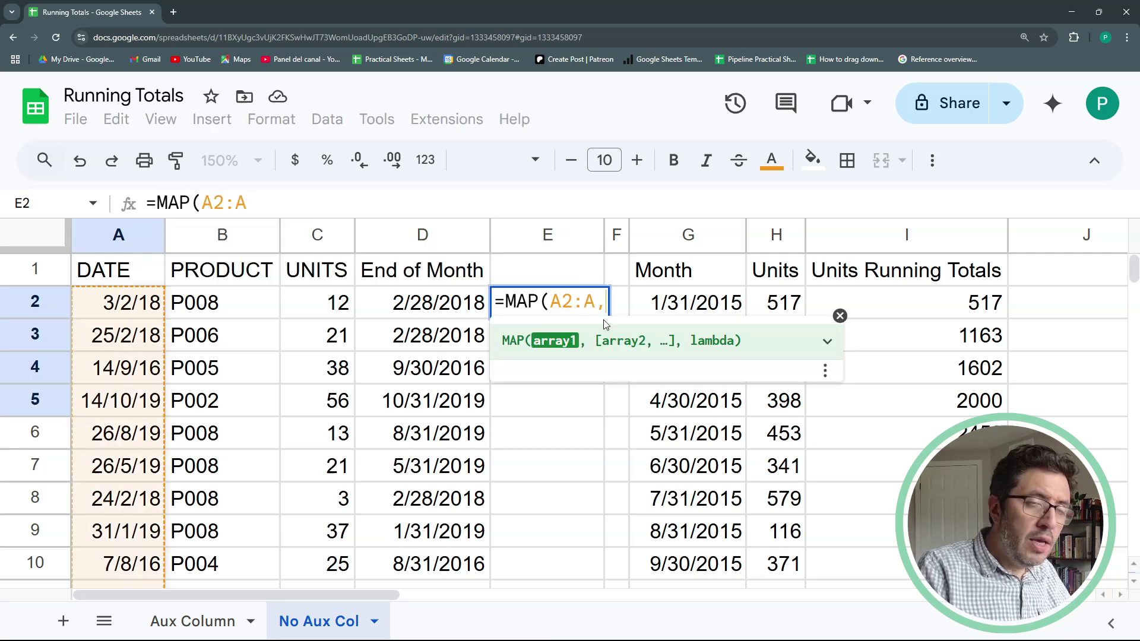
Add a LAMBDA function after the A2:A array in the MAP formula in E2
{"action": "type", "text": "lambda"}
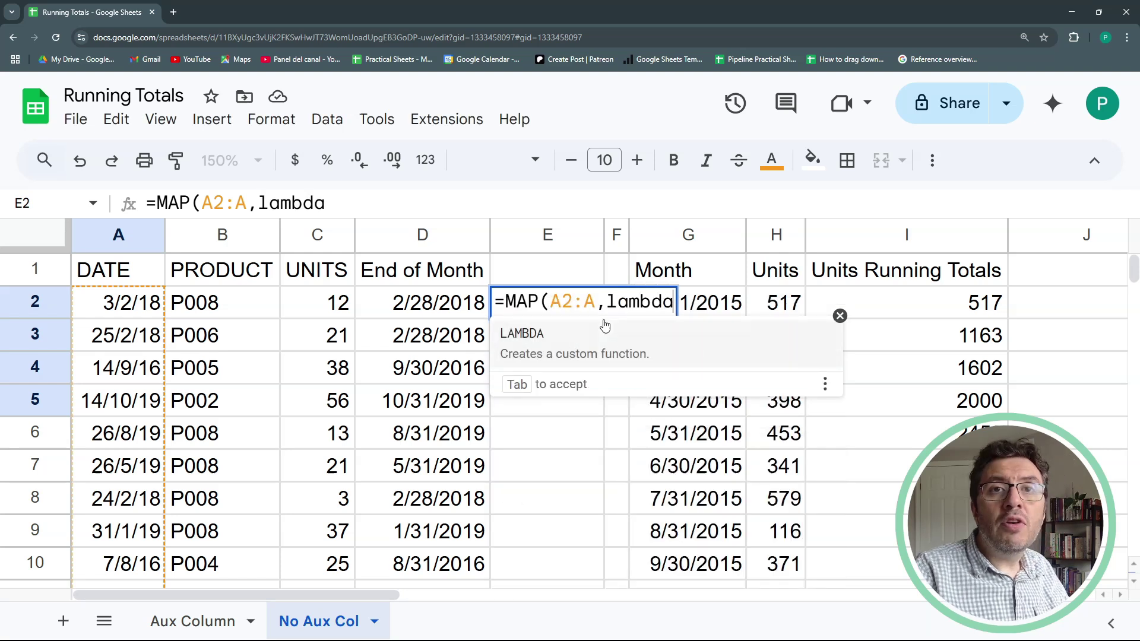
{"action": "key", "text": "BackSpace"}
{"action": "key", "text": "BackSpace"}
{"action": "key", "text": "BackSpace"}
{"action": "key", "text": "BackSpace"}
{"action": "key", "text": "BackSpace"}
{"action": "key", "text": "BackSpace"}
{"action": "type", "text": "LAMBDA"}
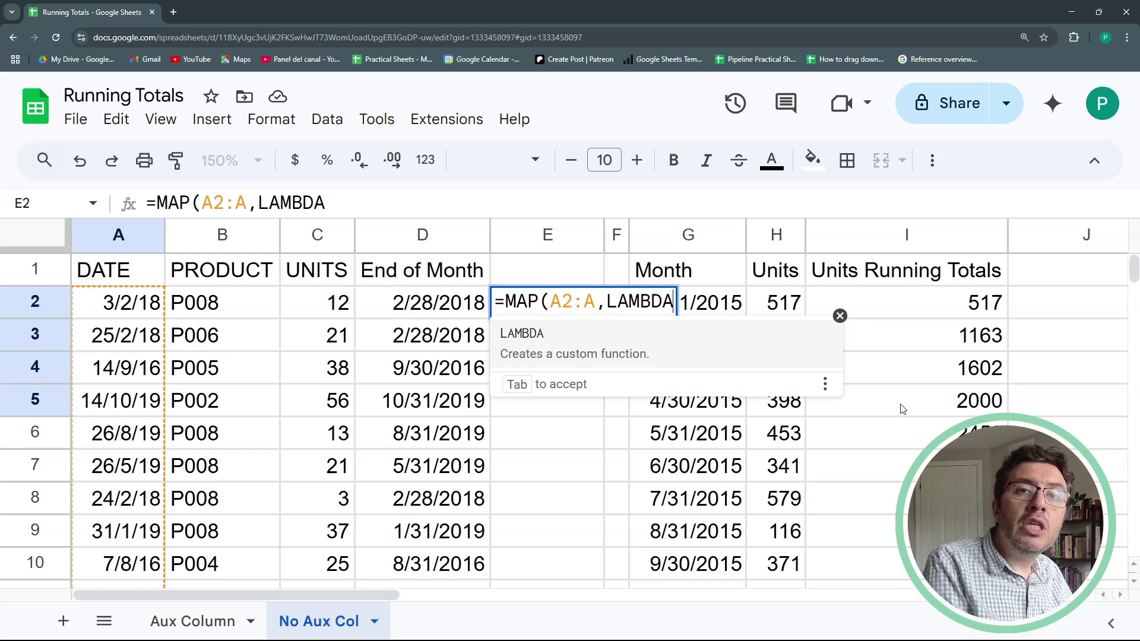
{"action": "type", "text": "("}
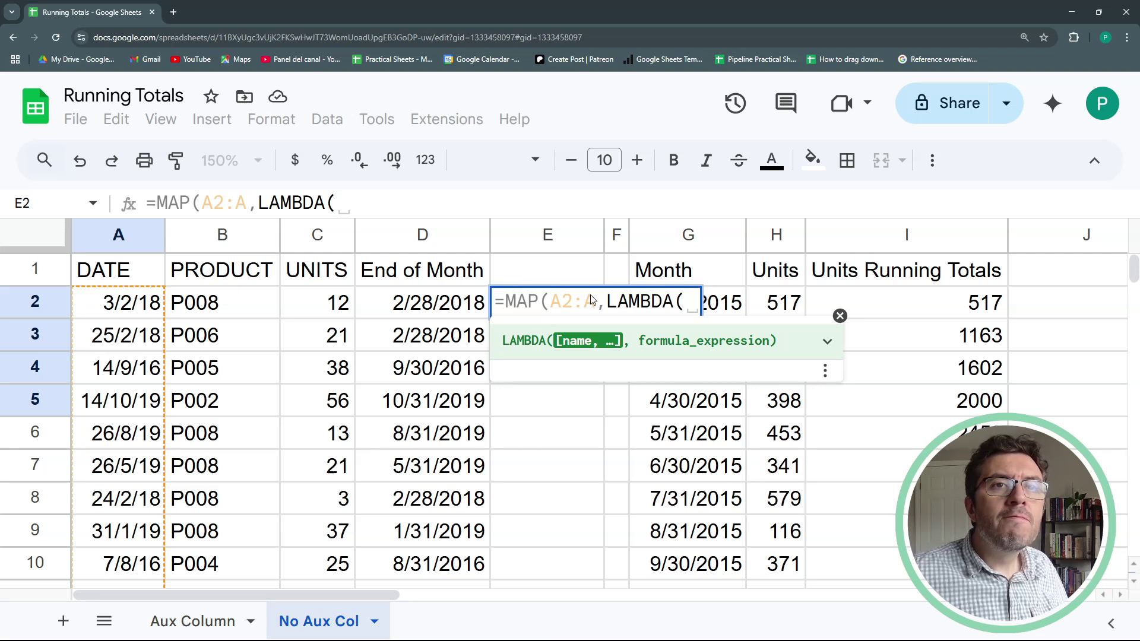
Name the LAMBDA parameter dateX and start its formula expression argument
{"action": "type", "text": "D"}
{"action": "key", "text": "BackSpace"}
{"action": "type", "text": "date"}
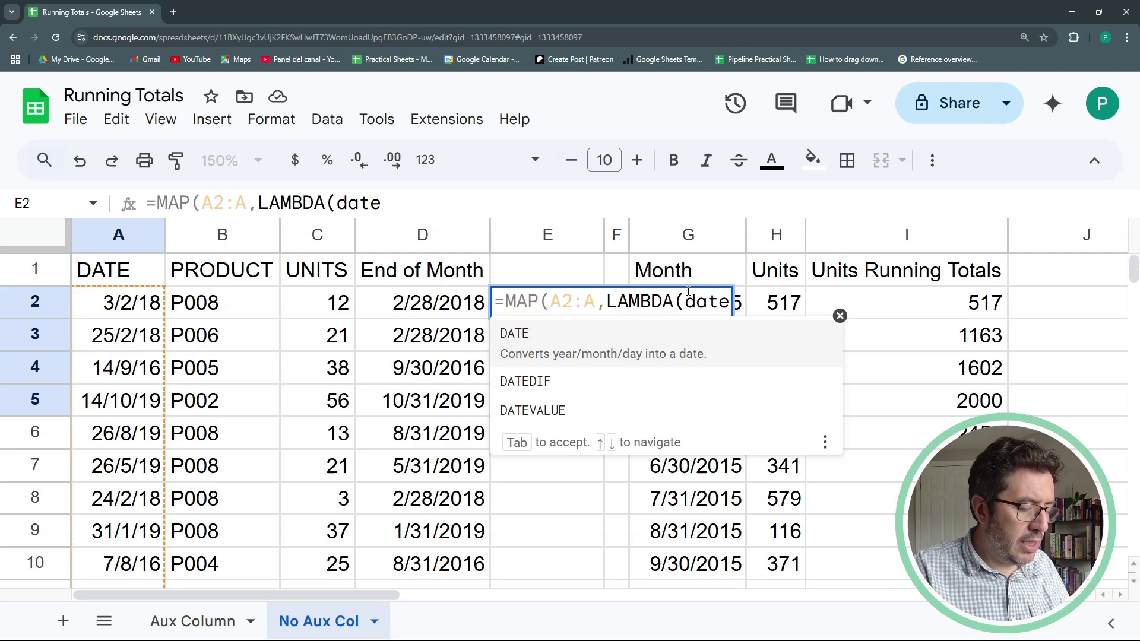
{"action": "type", "text": "X"}
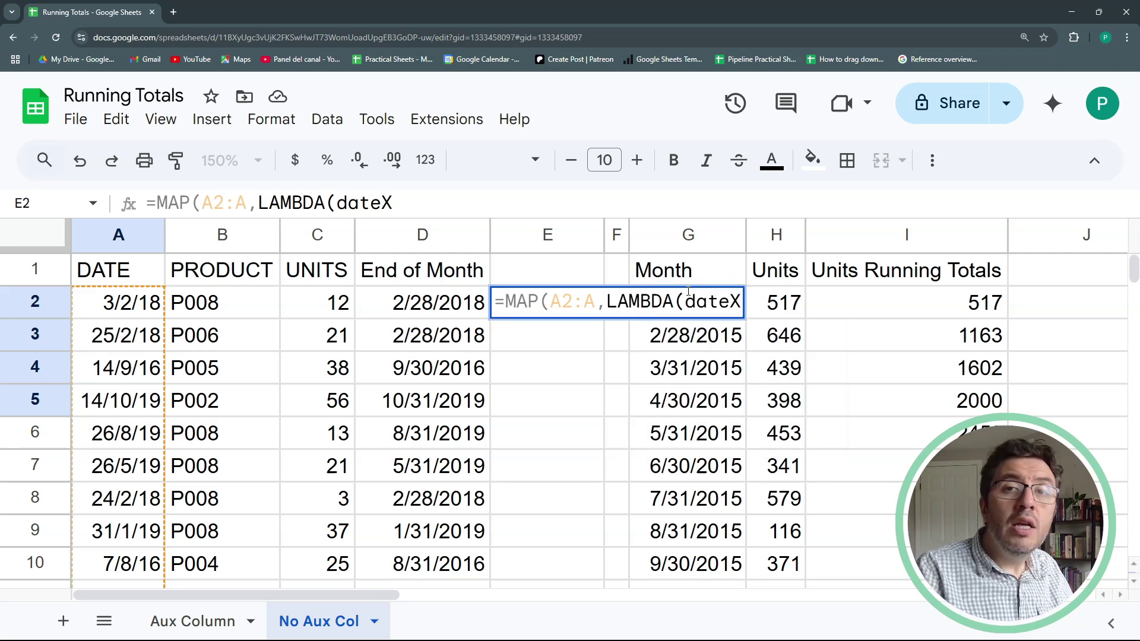
{"action": "type", "text": ","}
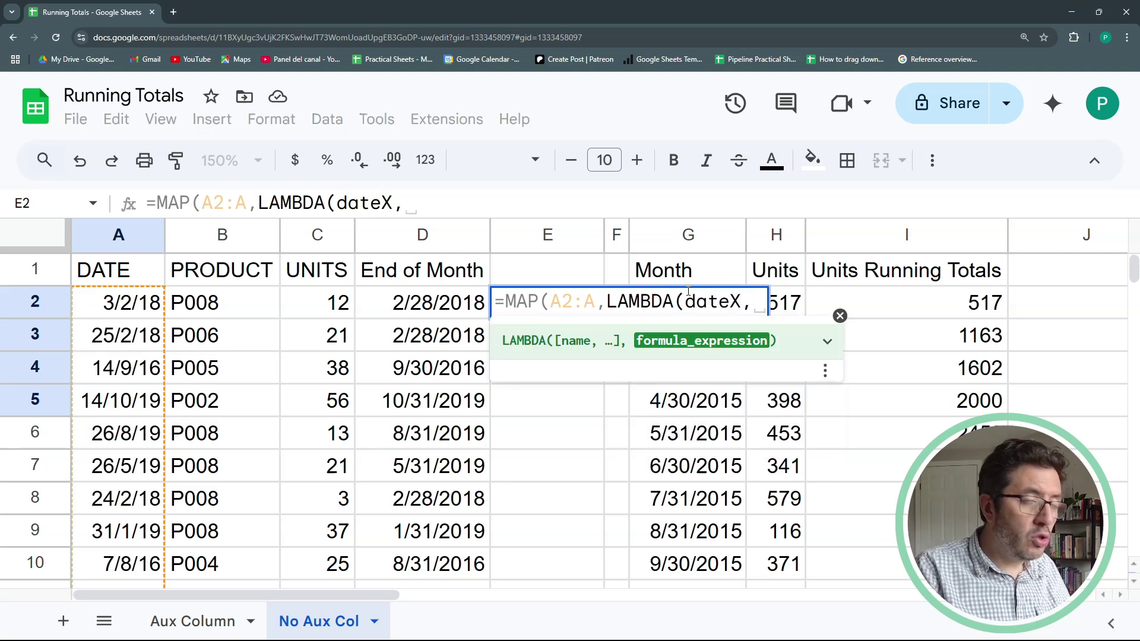
Paste the copied EOMONTH expression into the LAMBDA, replace its A2 reference with dateX, and enter the formula in E2
{"action": "key", "text": "ctrl+v"}
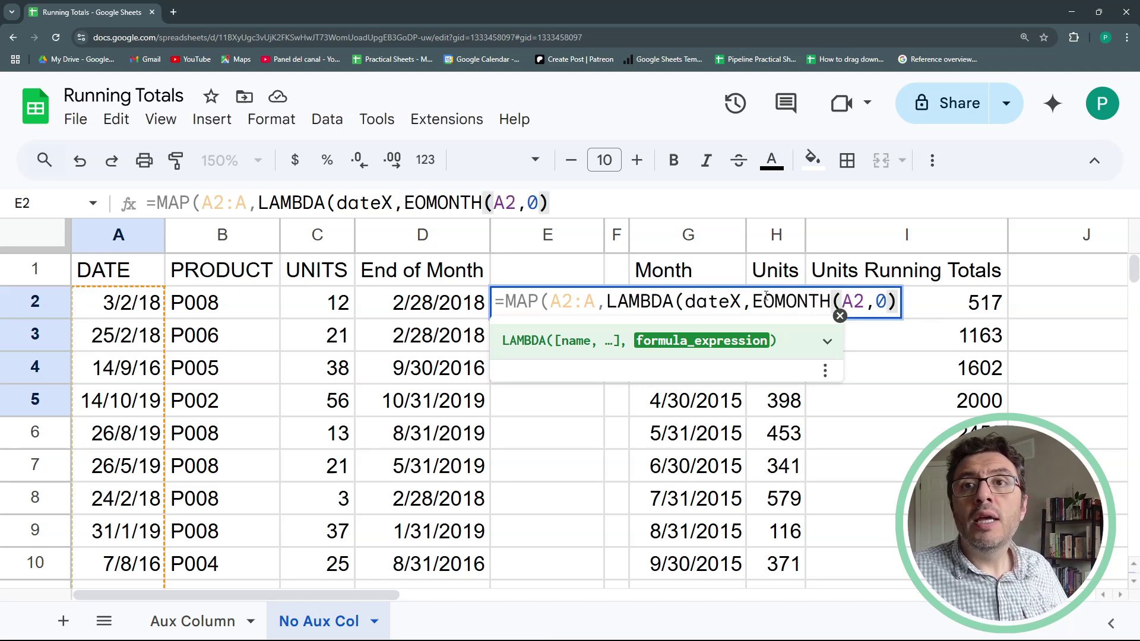
{"action": "left_click_drag", "start_coordinate": [866, 302], "coordinate": [842, 301]}
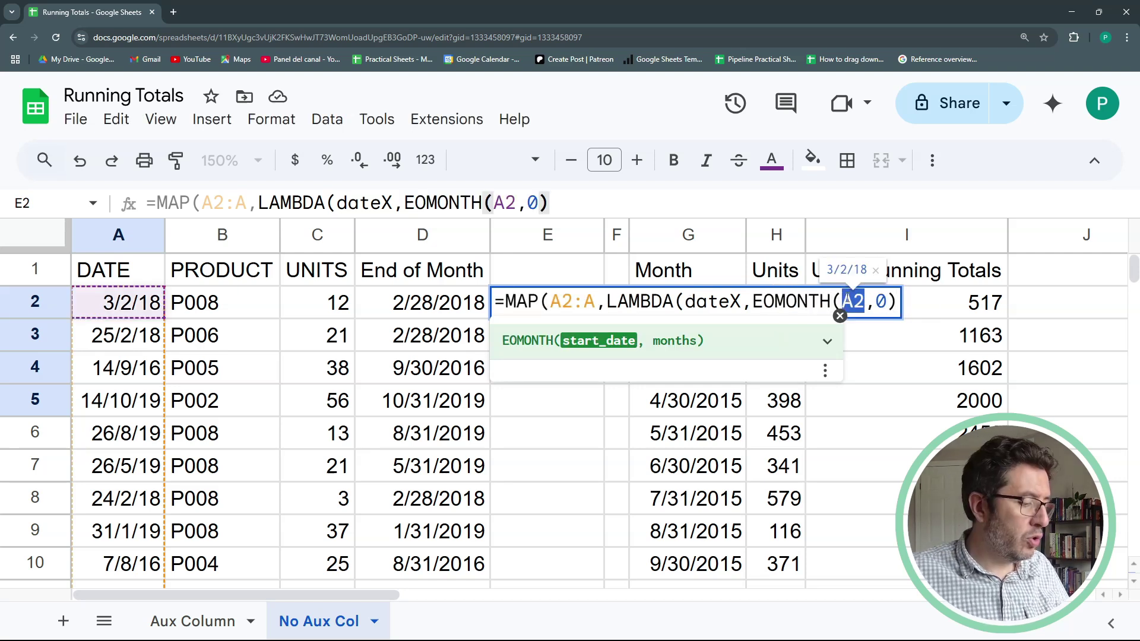
{"action": "type", "text": "f"}
{"action": "key", "text": "BackSpace"}
{"action": "type", "text": "dateX"}
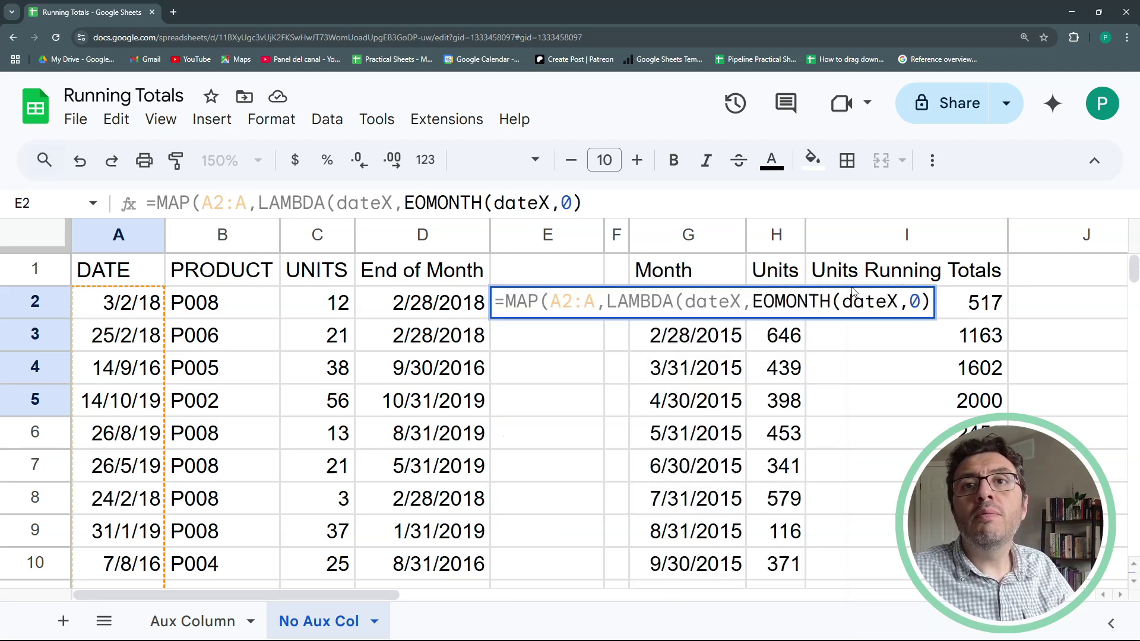
{"action": "key", "text": "Return"}
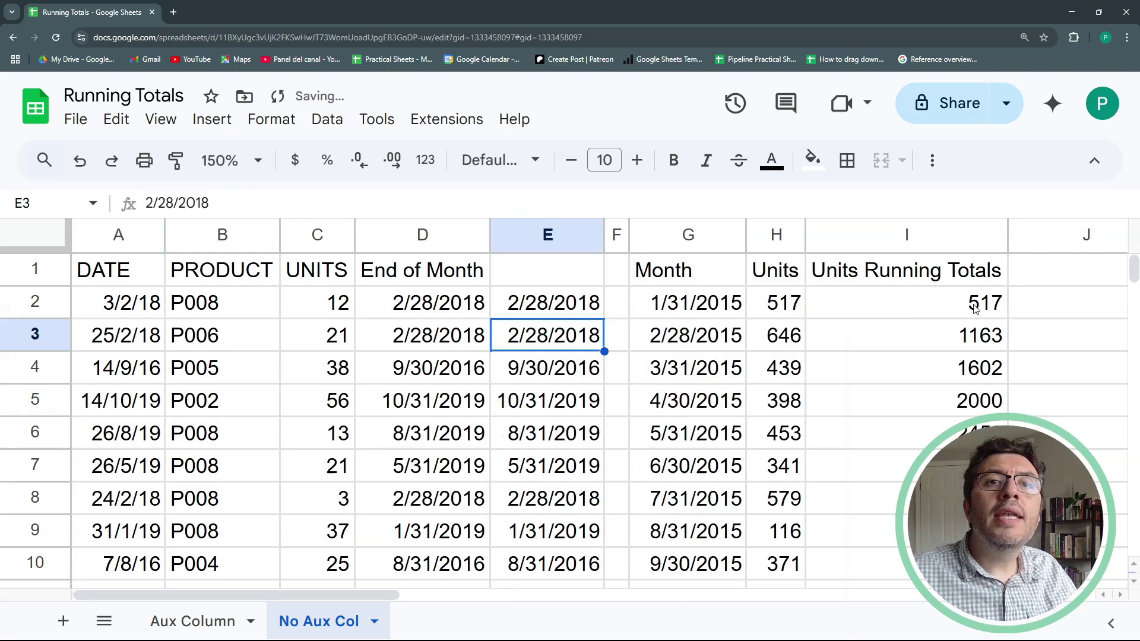
Wrap the EOMONTH expression in E2 as IF(dateX="",,EOMONTH(dateX,0)) so that rows without a date return blank
{"action": "left_click_drag", "start_coordinate": [1133, 272], "coordinate": [1134, 412]}
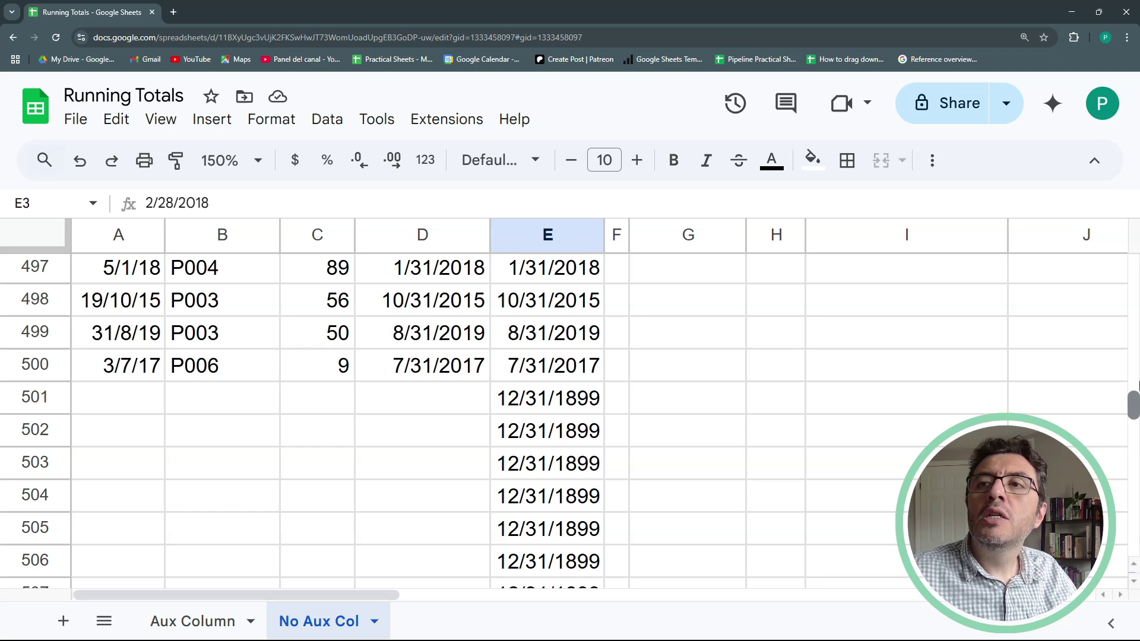
{"action": "left_click_drag", "start_coordinate": [1136, 385], "coordinate": [1134, 262]}
{"action": "left_click", "coordinate": [573, 306]}
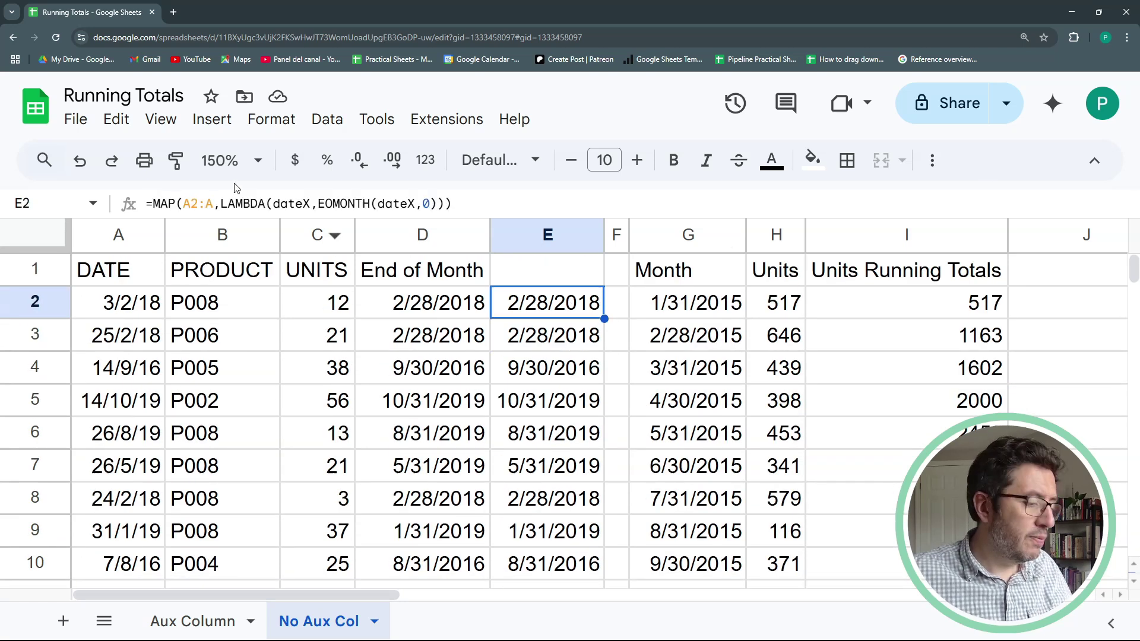
{"action": "key", "text": "F2"}
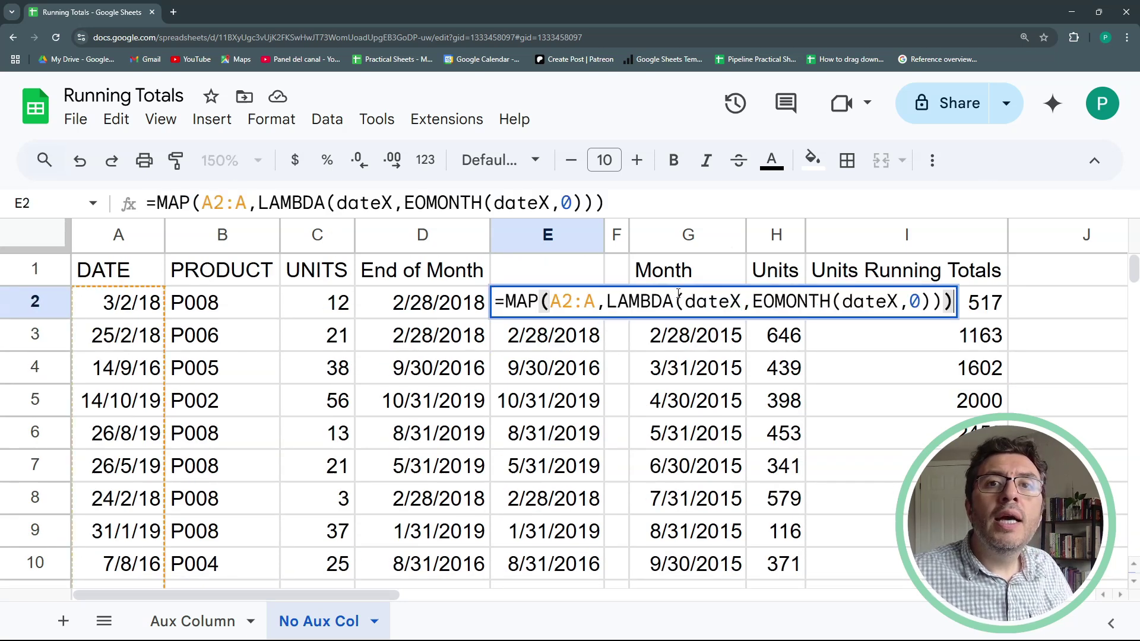
{"action": "left_click", "coordinate": [753, 301]}
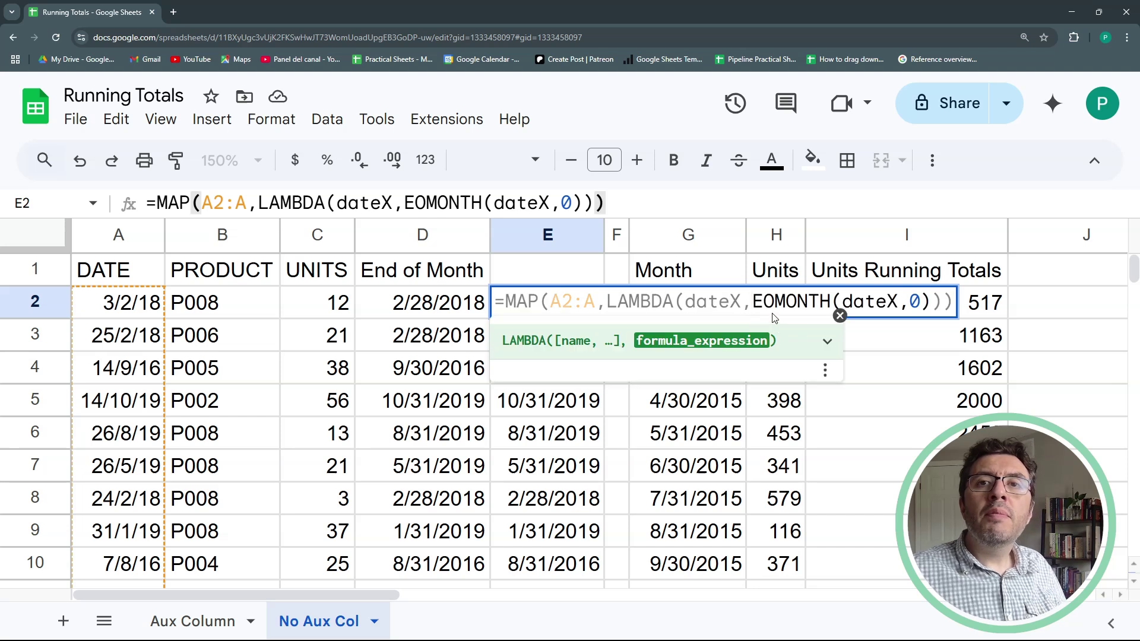
{"action": "type", "text": "if"}
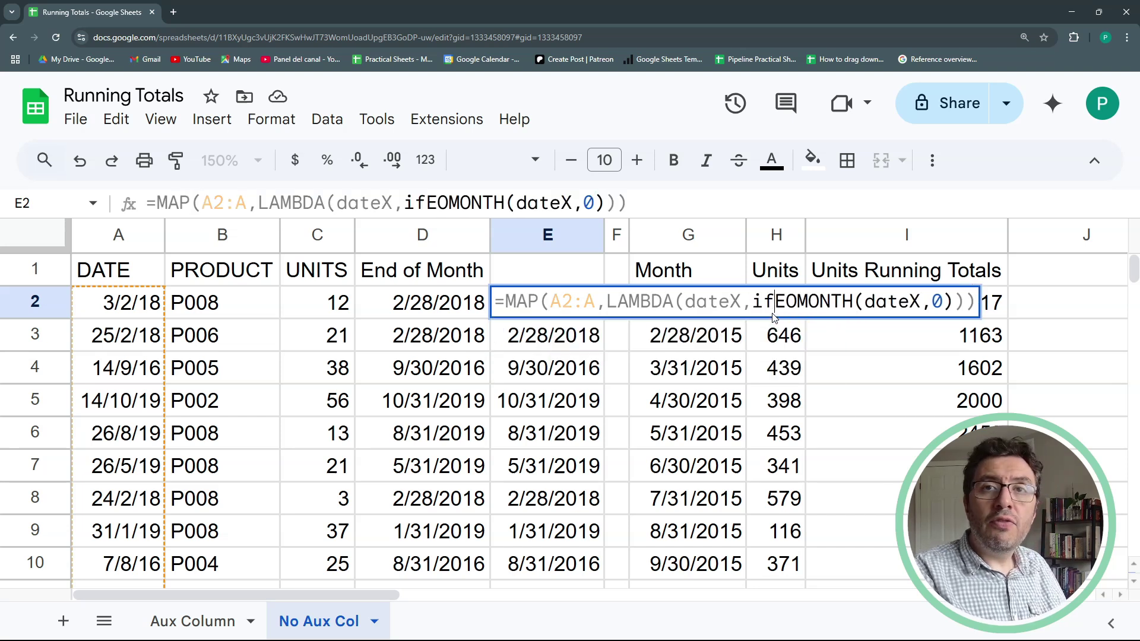
{"action": "key", "text": "Tab"}
{"action": "type", "text": "dat"}
{"action": "key", "text": "BackSpace"}
{"action": "key", "text": "BackSpace"}
{"action": "type", "text": "ateX=\"\""}
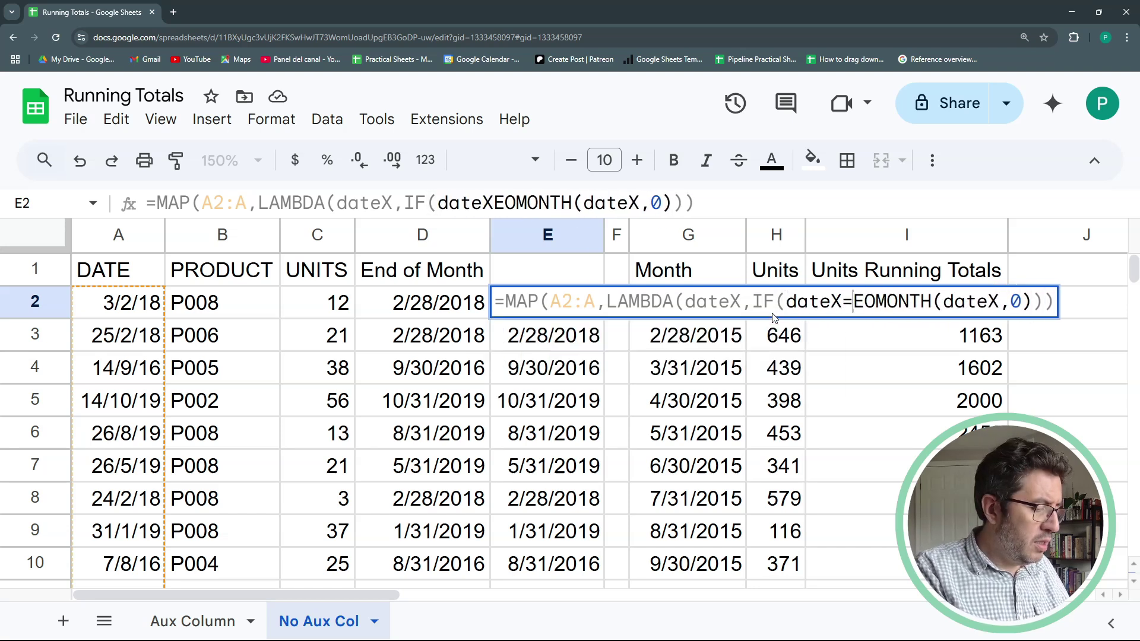
{"action": "type", "text": ",,"}
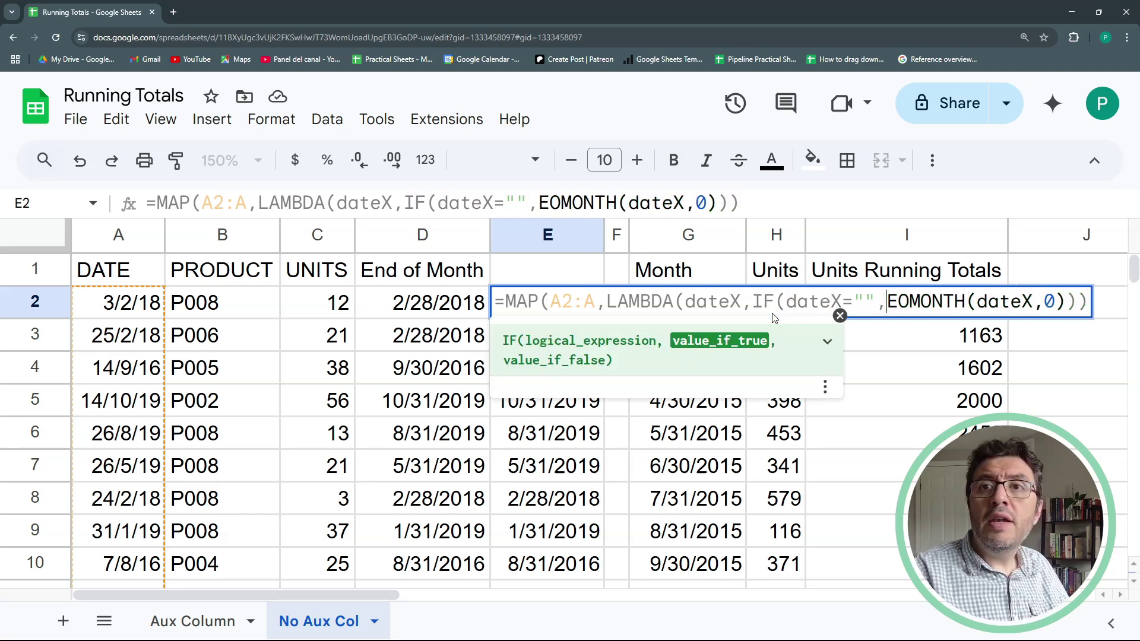
{"action": "key", "text": "Return"}
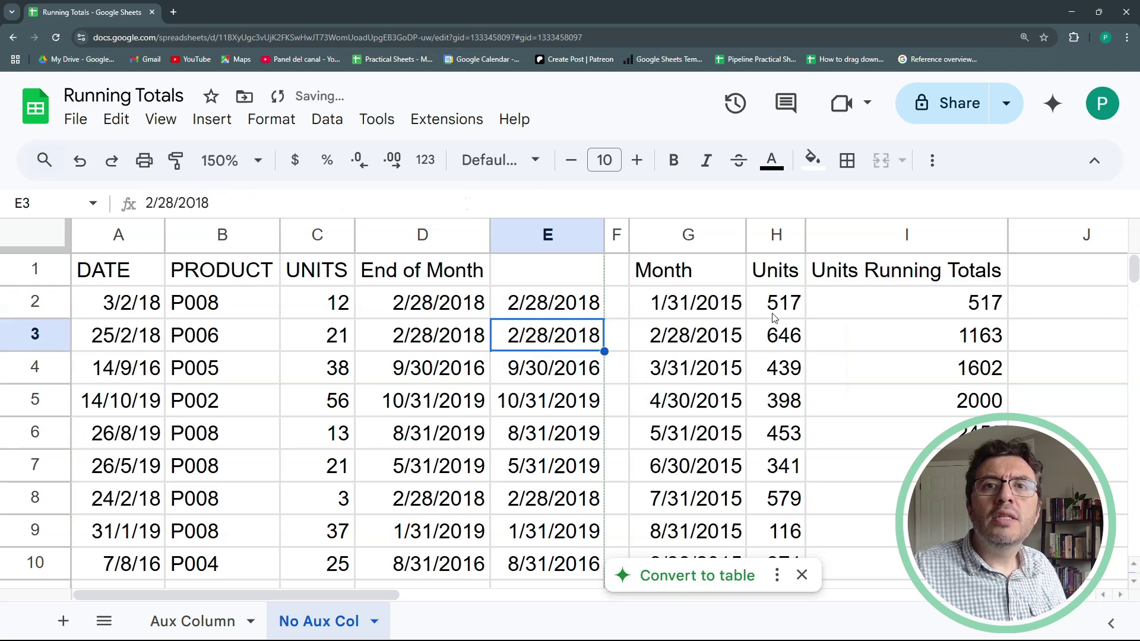
{"action": "mouse_move", "coordinate": [1133, 270]}
{"action": "left_mouse_down"}
{"action": "mouse_move", "coordinate": [1134, 452]}
{"action": "mouse_move", "coordinate": [1134, 273]}
{"action": "left_mouse_up"}
Copy the whole MAP expression, without the equals sign, from the formula in E2
{"action": "key", "text": "Up"}
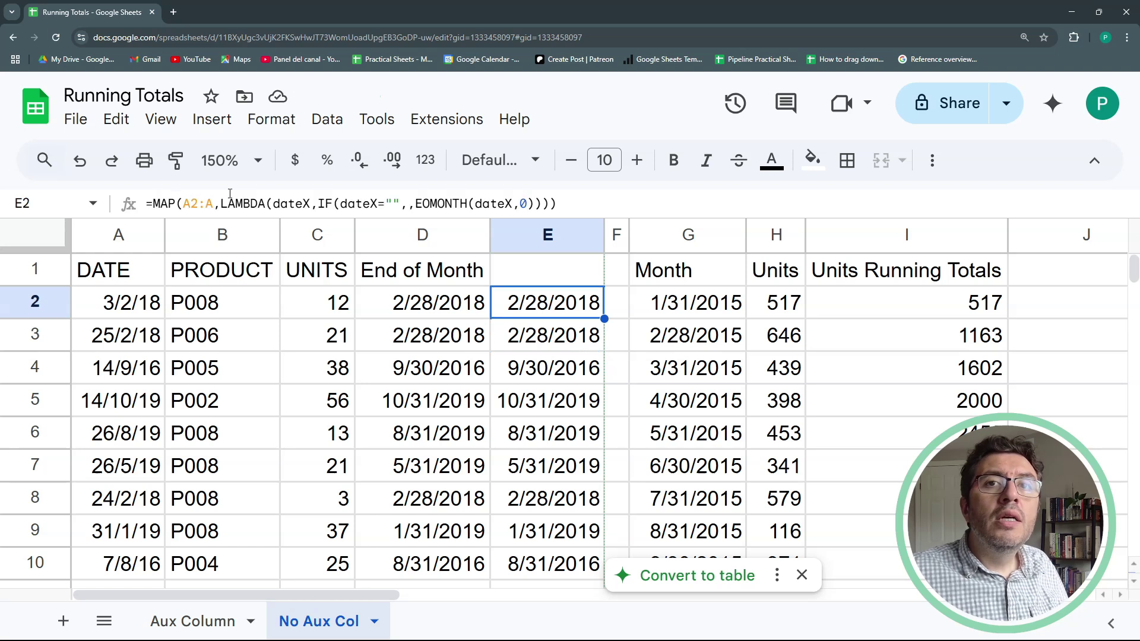
{"action": "left_click_drag", "start_coordinate": [547, 205], "coordinate": [152, 203]}
{"action": "key", "text": "ctrl+c"}
{"action": "key", "text": "Escape"}
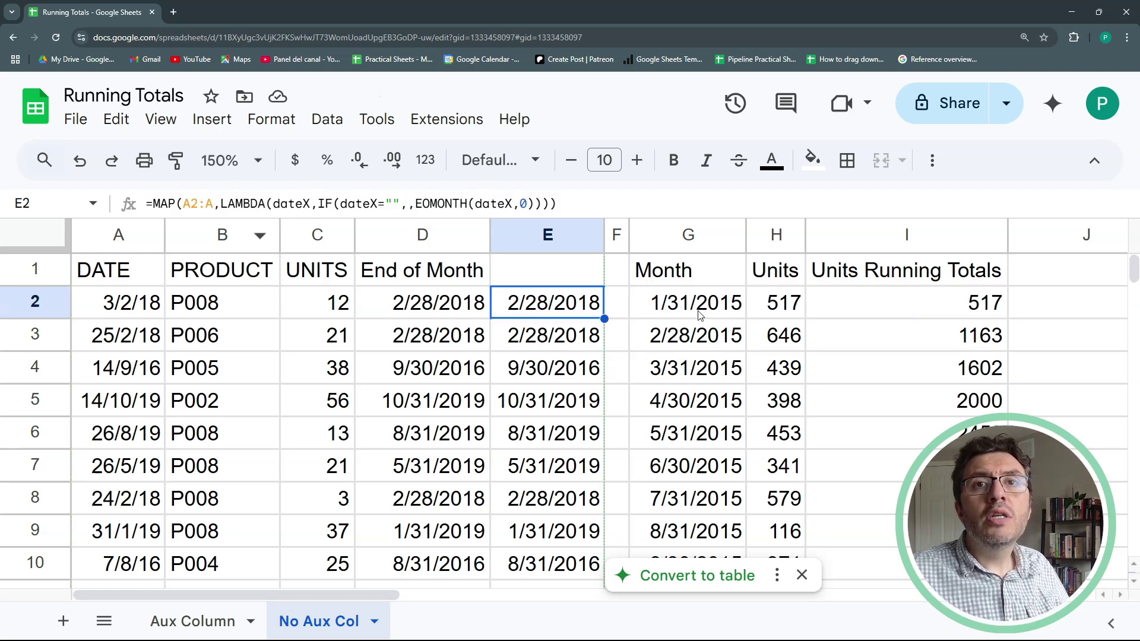
Replace the D2:D range inside the SORT and UNIQUE formula in G2 with the copied MAP expression
{"action": "key", "text": "Right"}
{"action": "key", "text": "Right"}
{"action": "left_click_drag", "start_coordinate": [275, 203], "coordinate": [243, 204]}
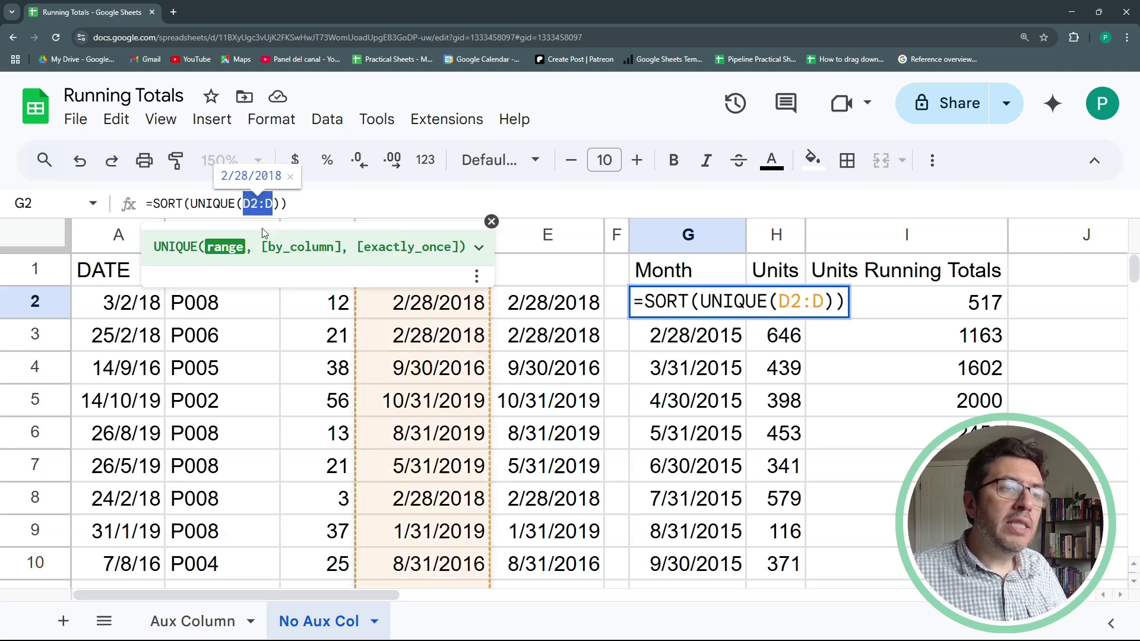
{"action": "key", "text": "ctrl+v"}
{"action": "key", "text": "Return"}
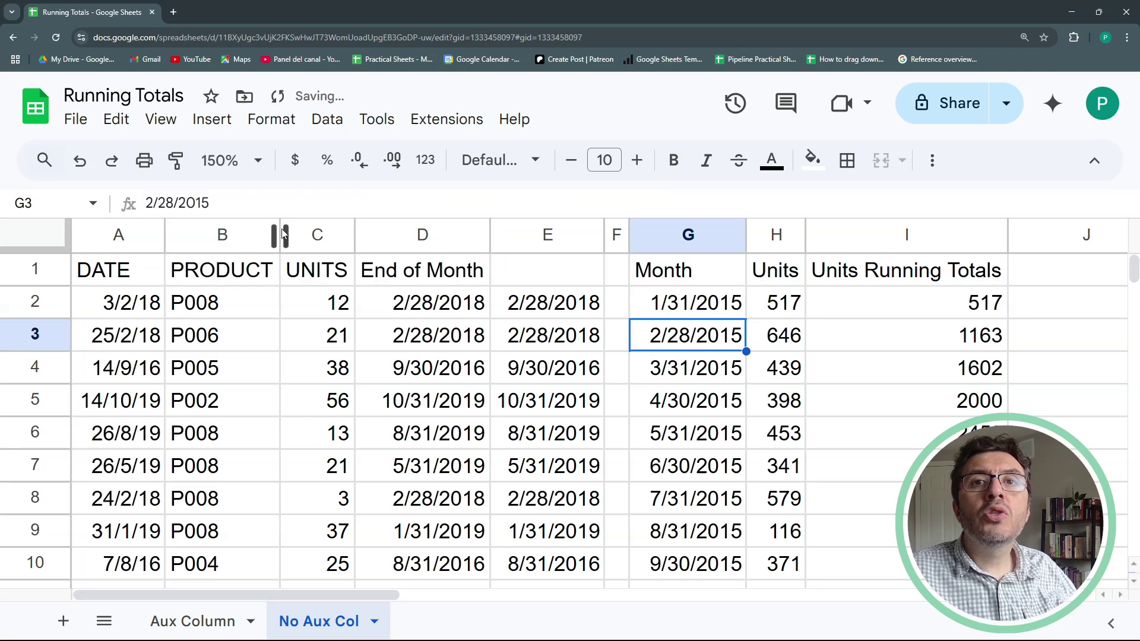
{"action": "left_click", "coordinate": [732, 310]}
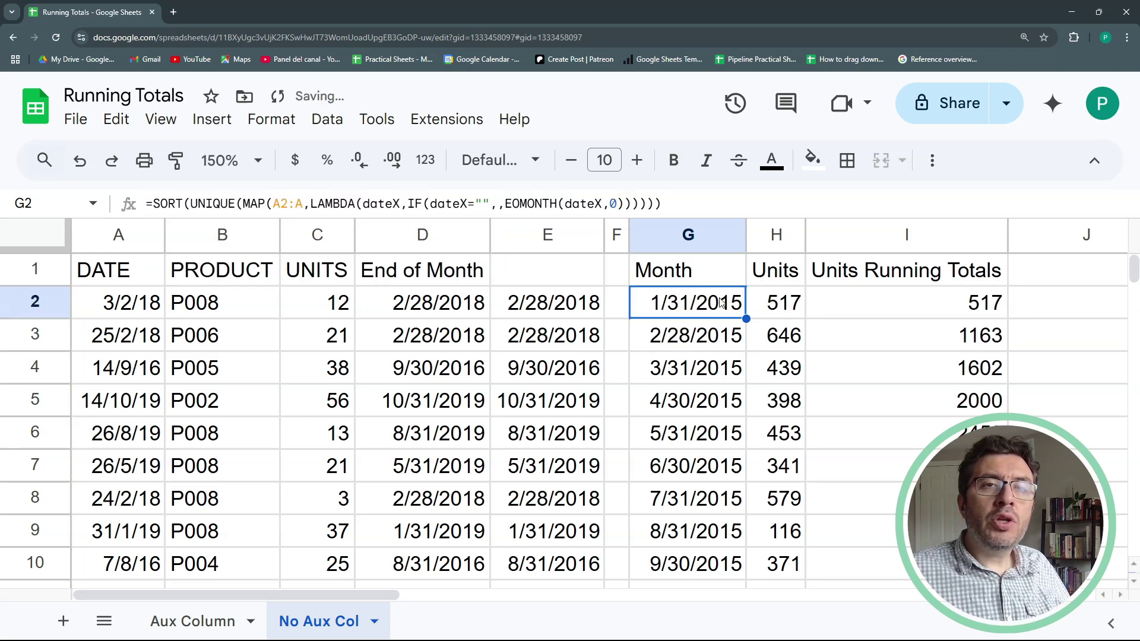
Try clearing the contents of the End of Month column D and undo the deletion
{"action": "left_click", "coordinate": [423, 237]}
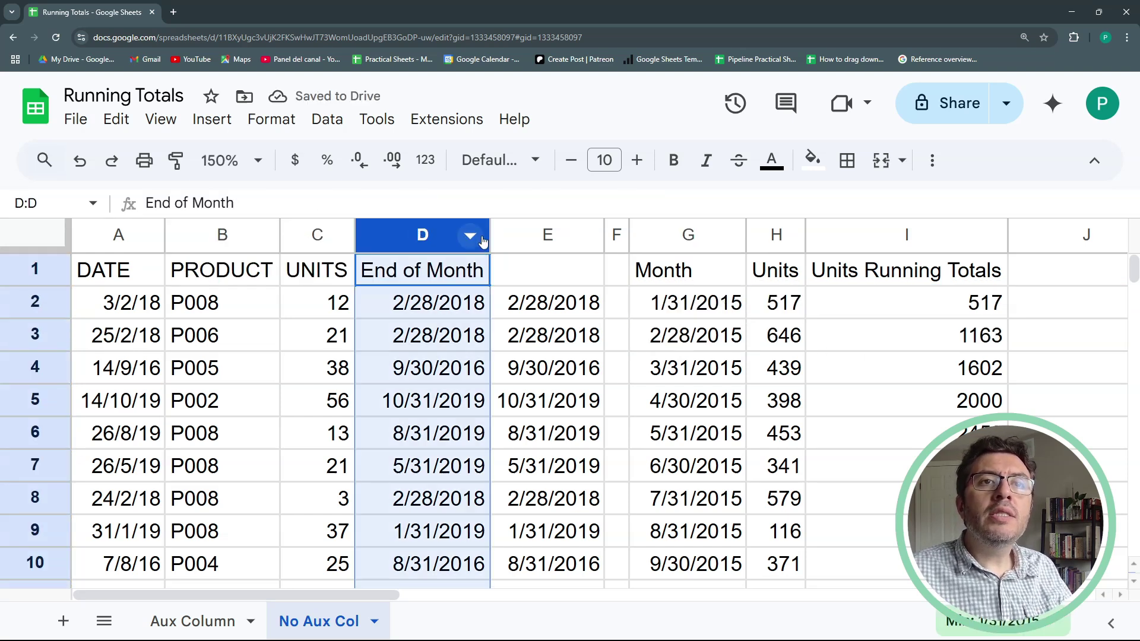
{"action": "key", "text": "Delete"}
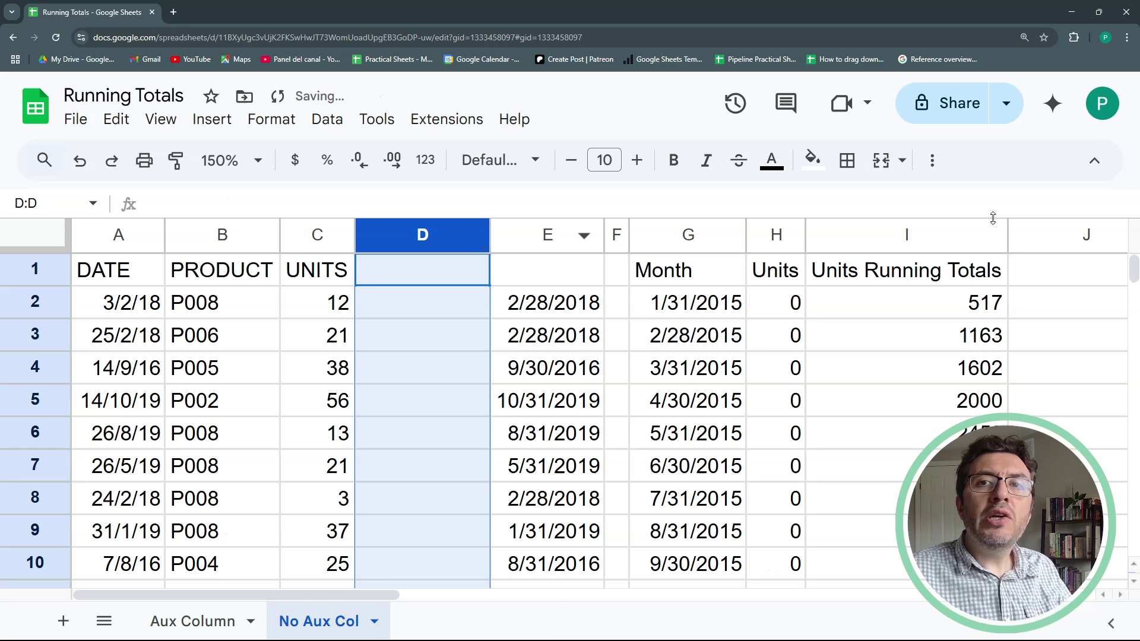
{"action": "key", "text": "ctrl+z"}
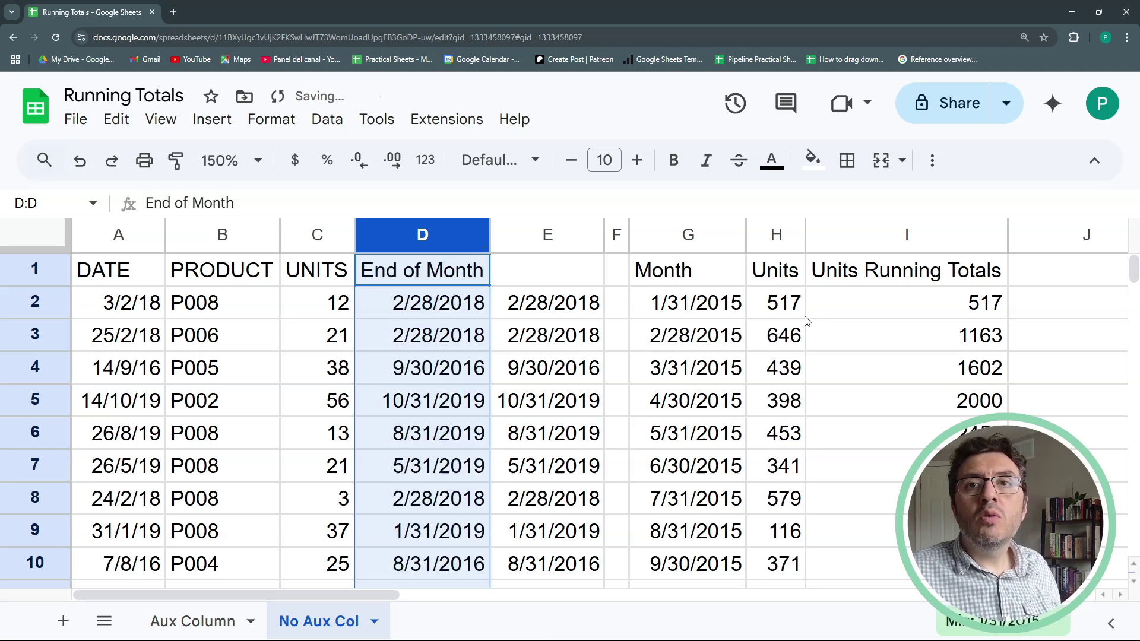
Replace the D:D criteria range of the SUMIF formula in H2 with the copied MAP expression
{"action": "left_click", "coordinate": [789, 308]}
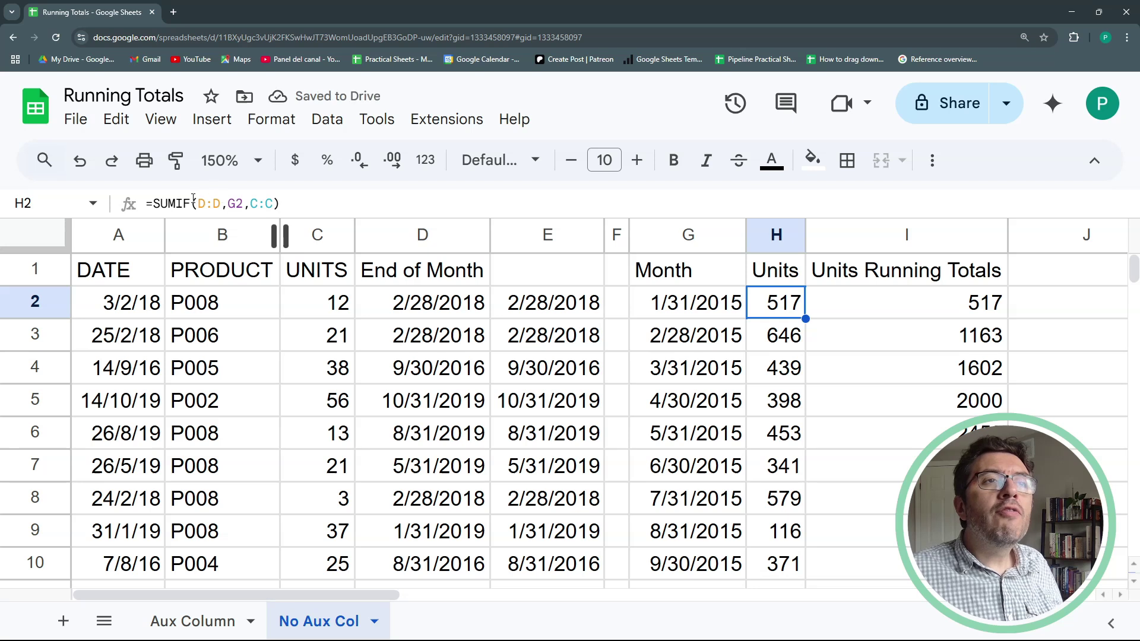
{"action": "left_click_drag", "start_coordinate": [219, 203], "coordinate": [199, 203]}
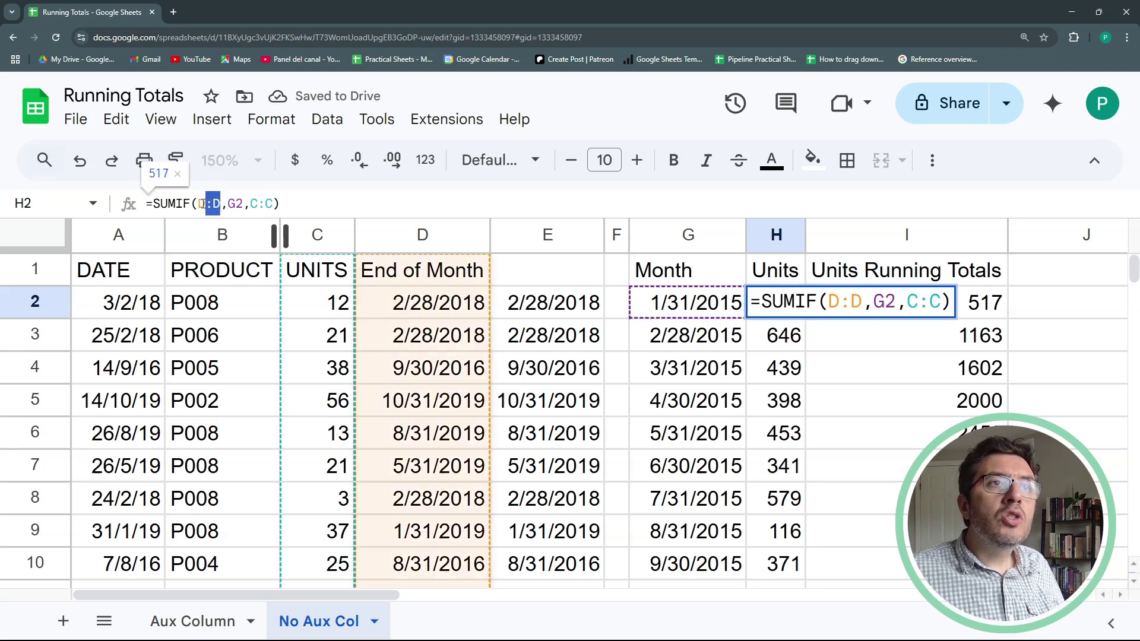
{"action": "key", "text": "ctrl+v"}
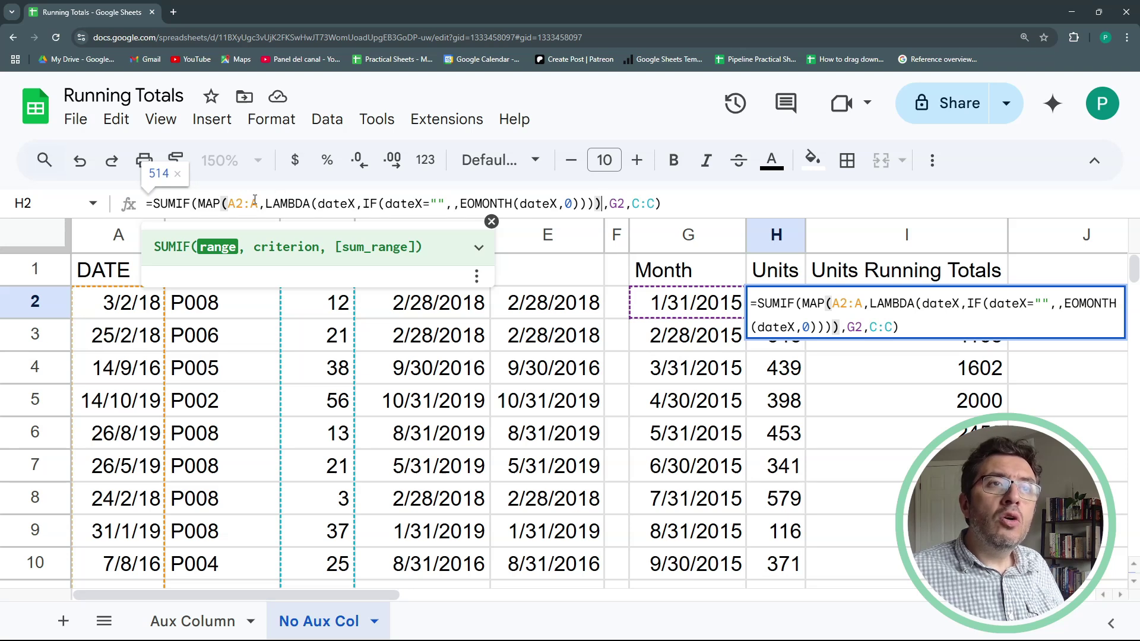
{"action": "left_click", "coordinate": [830, 309]}
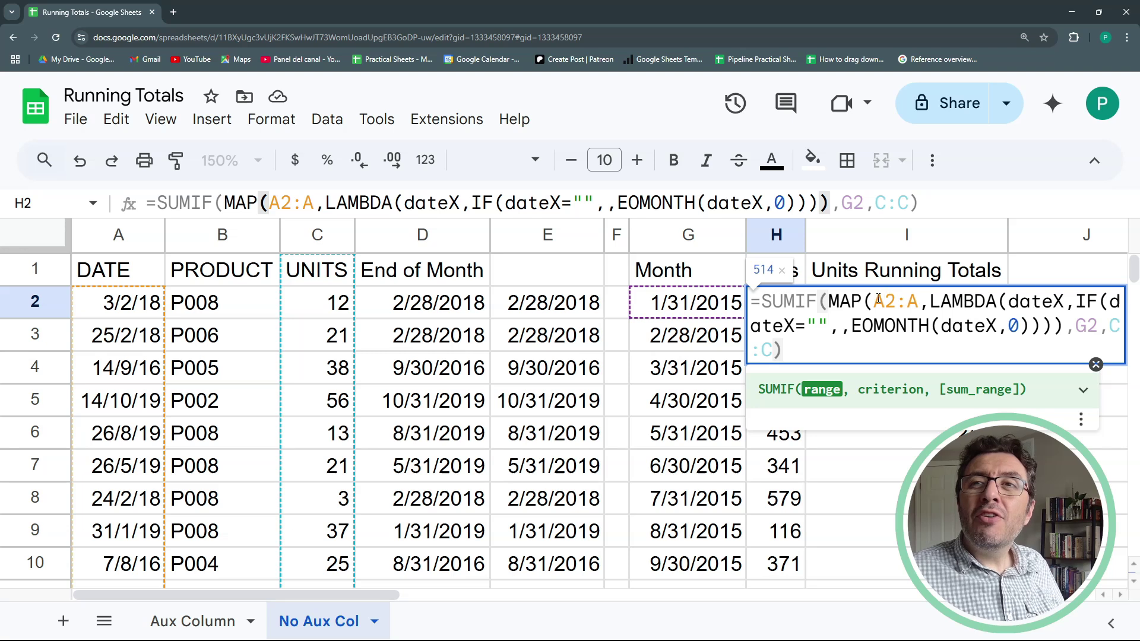
Set the sum range of the SUMIF formula in H2 to C2:C, matching the A2:A start row, and enter the formula
{"action": "left_click_drag", "start_coordinate": [878, 300], "coordinate": [921, 302]}
{"action": "mouse_move", "coordinate": [1109, 326]}
{"action": "left_mouse_down"}
{"action": "mouse_move", "coordinate": [1092, 338]}
{"action": "mouse_move", "coordinate": [777, 345]}
{"action": "left_mouse_up"}
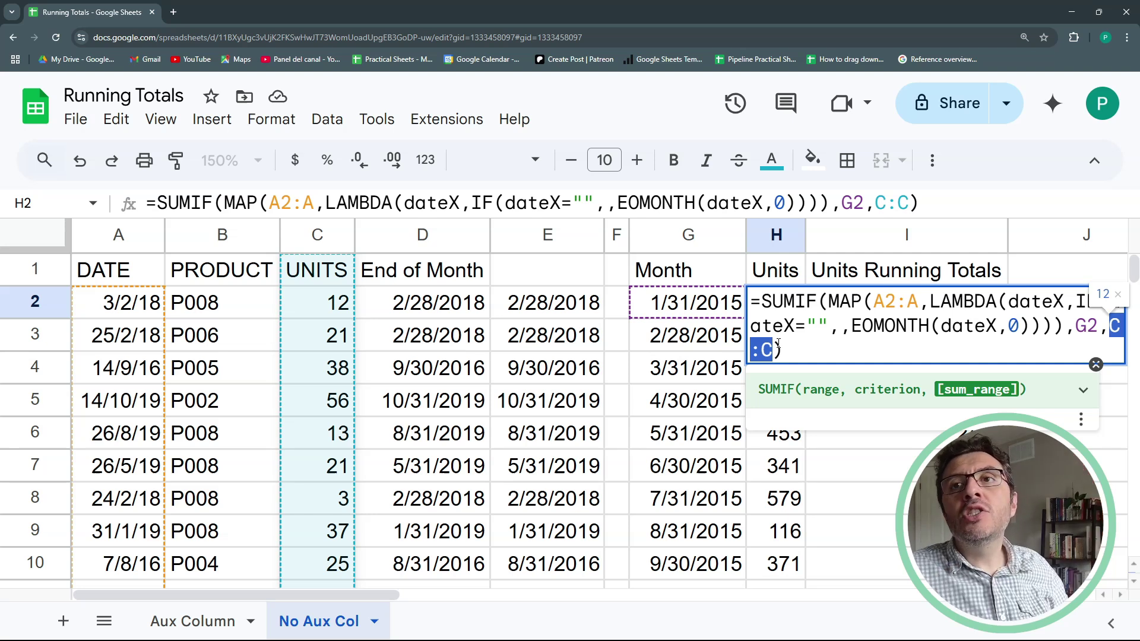
{"action": "left_click", "coordinate": [1118, 326]}
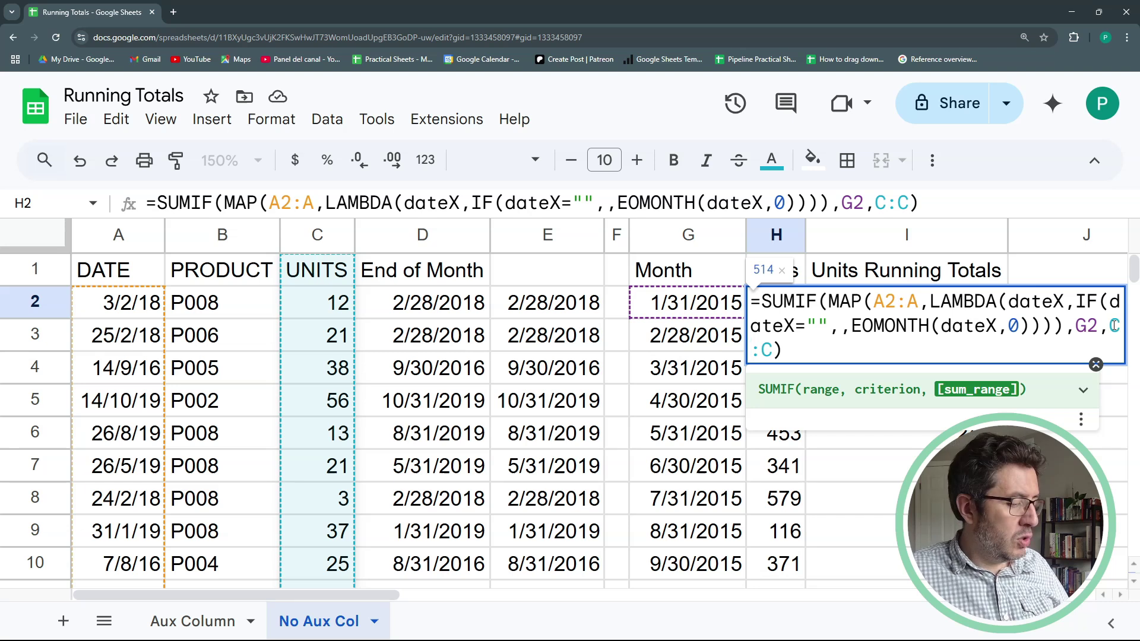
{"action": "type", "text": "2"}
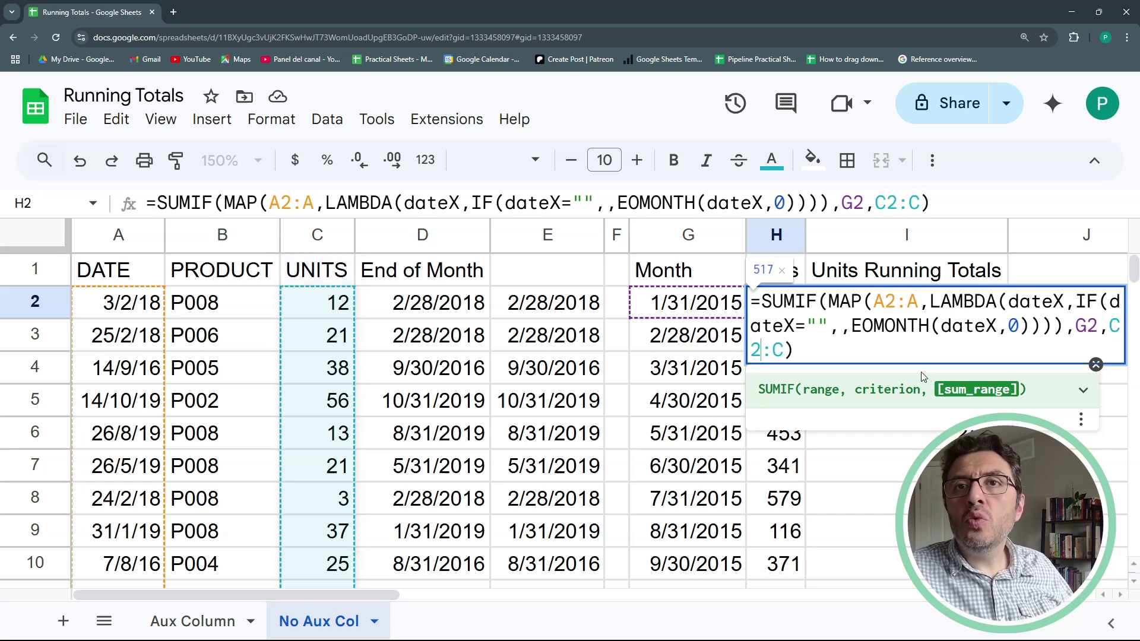
{"action": "key", "text": "Return"}
Try adding C2:C as a second array after A2:A in the MAP function of the H2 formula
{"action": "key", "text": "Up"}
{"action": "key", "text": "Return"}
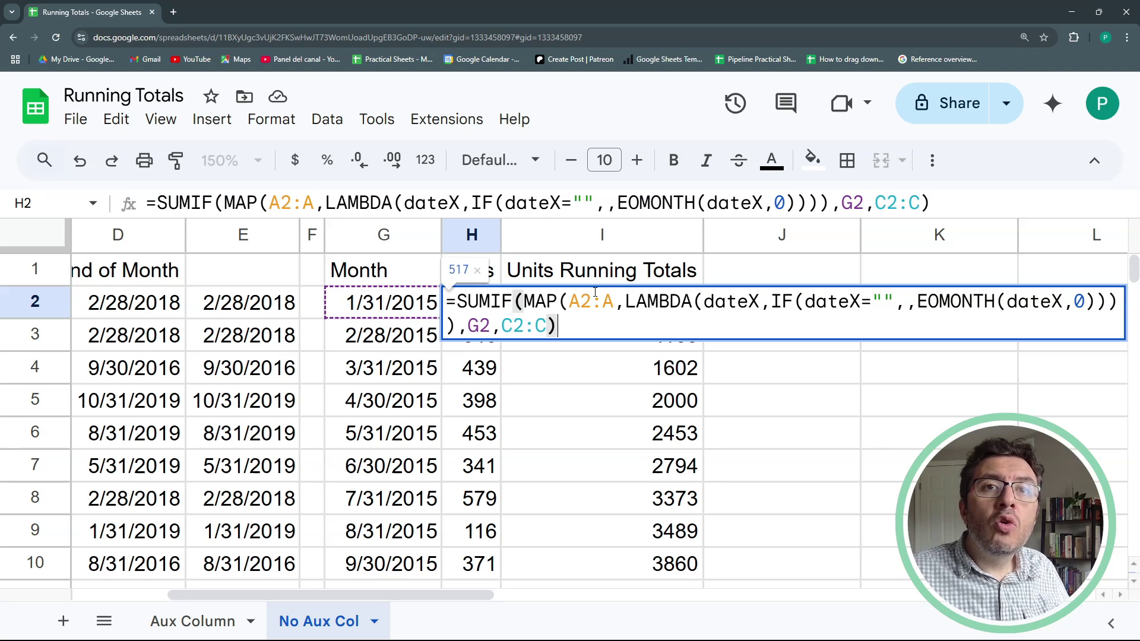
{"action": "left_click", "coordinate": [617, 295]}
{"action": "type", "text": ",c2"}
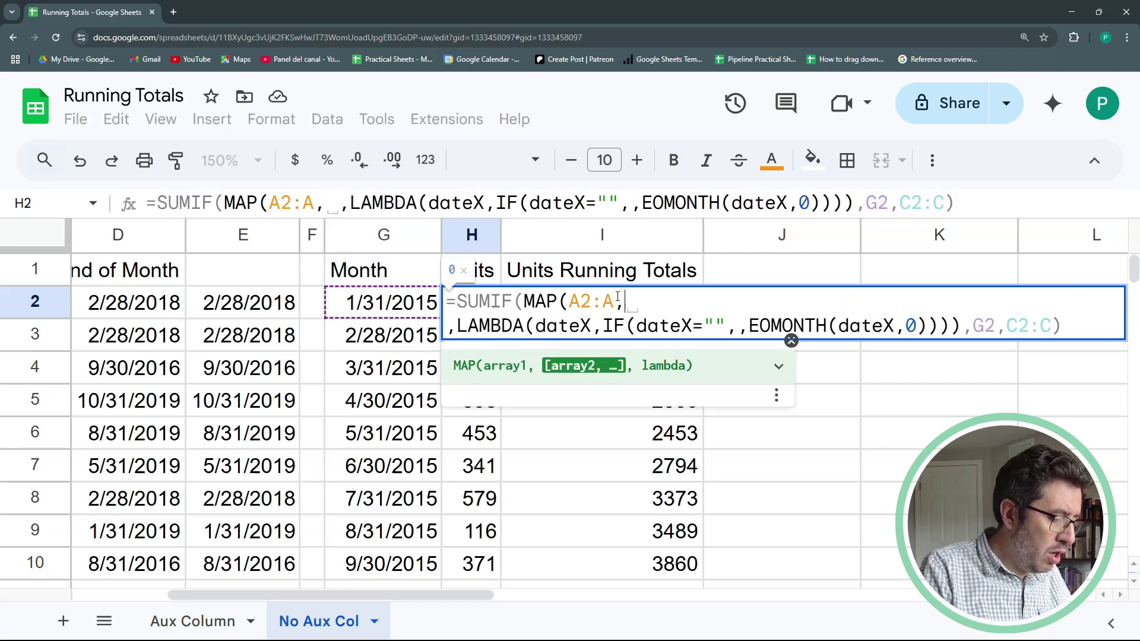
{"action": "key", "text": "BackSpace"}
{"action": "key", "text": "BackSpace"}
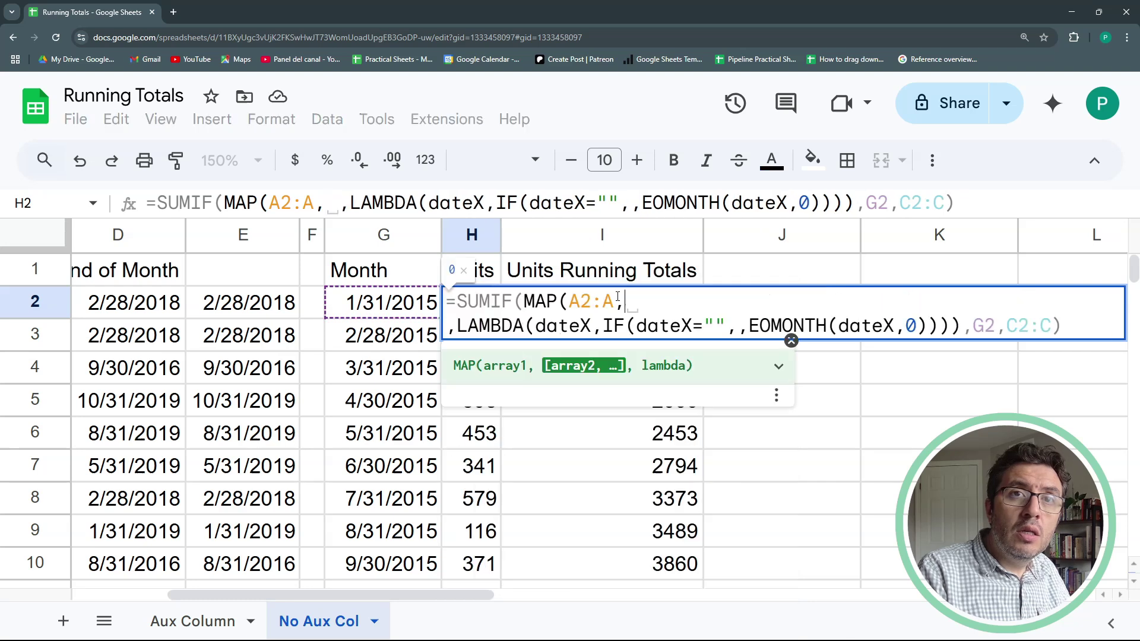
{"action": "type", "text": "c2"}
{"action": "key", "text": "BackSpace"}
{"action": "key", "text": "BackSpace"}
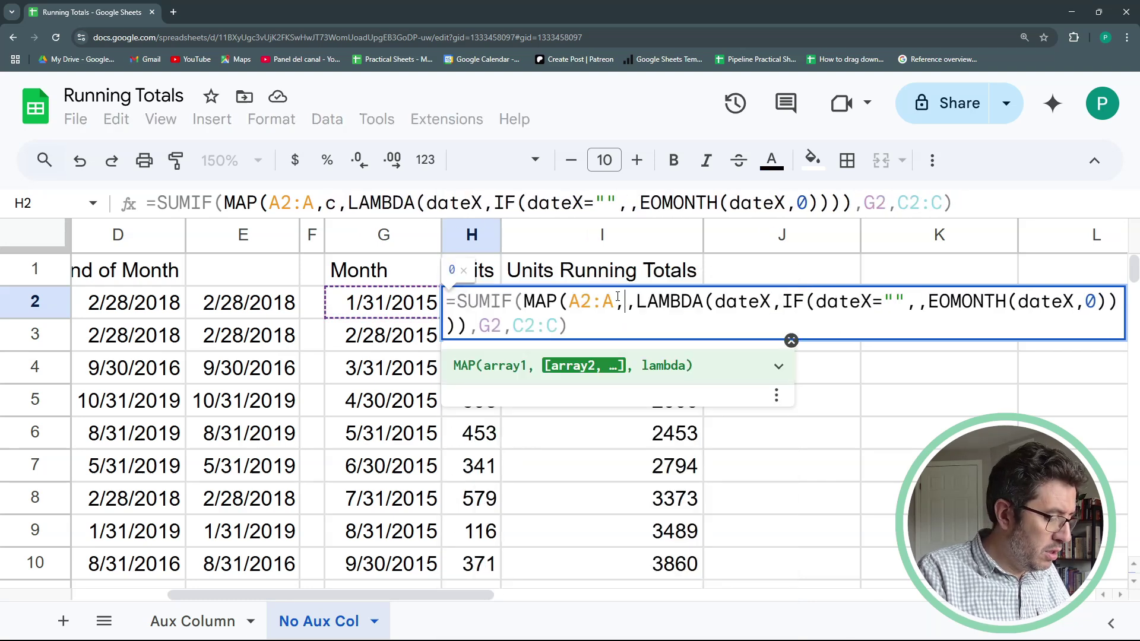
{"action": "type", "text": "C2:C"}
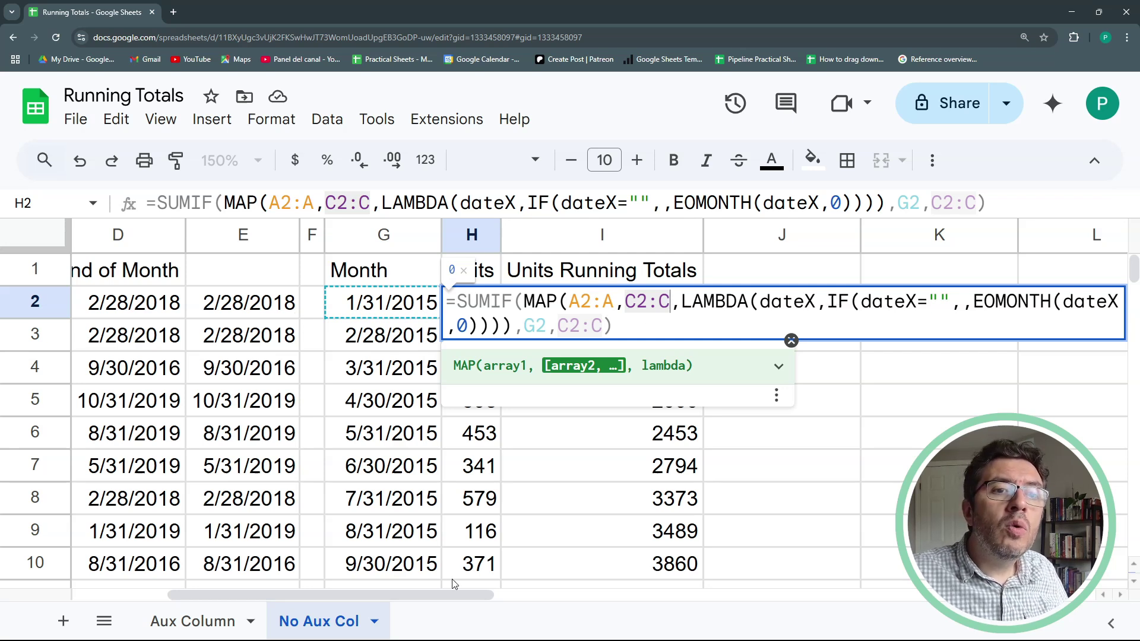
Try adding units as a second LAMBDA argument name after dateX in the H2 formula
{"action": "left_click_drag", "start_coordinate": [444, 597], "coordinate": [468, 589]}
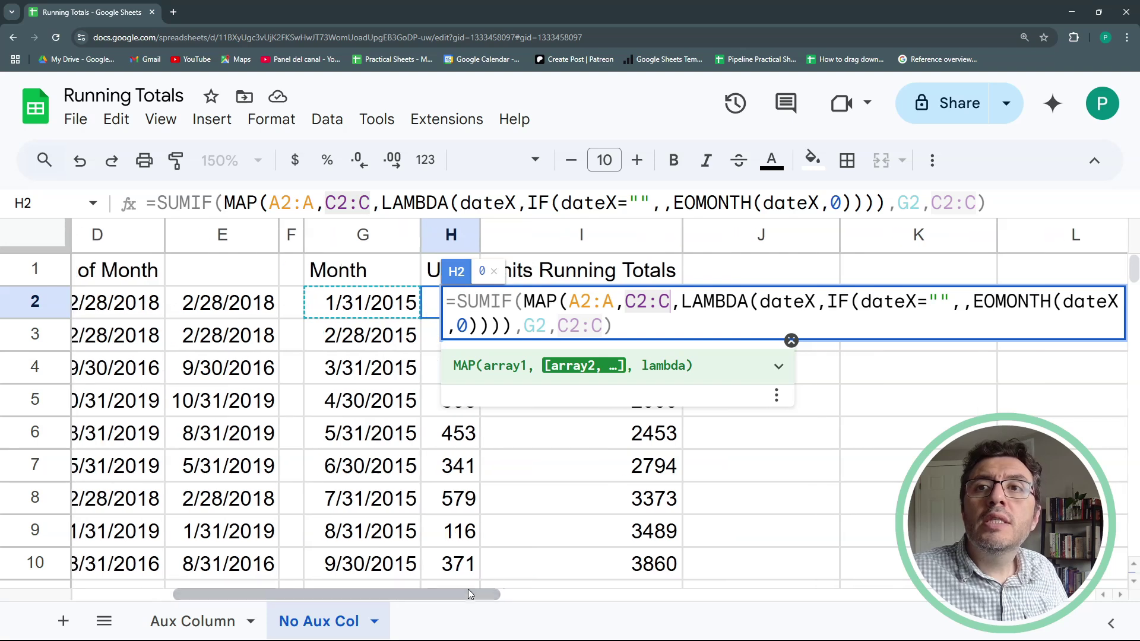
{"action": "left_click", "coordinate": [958, 301]}
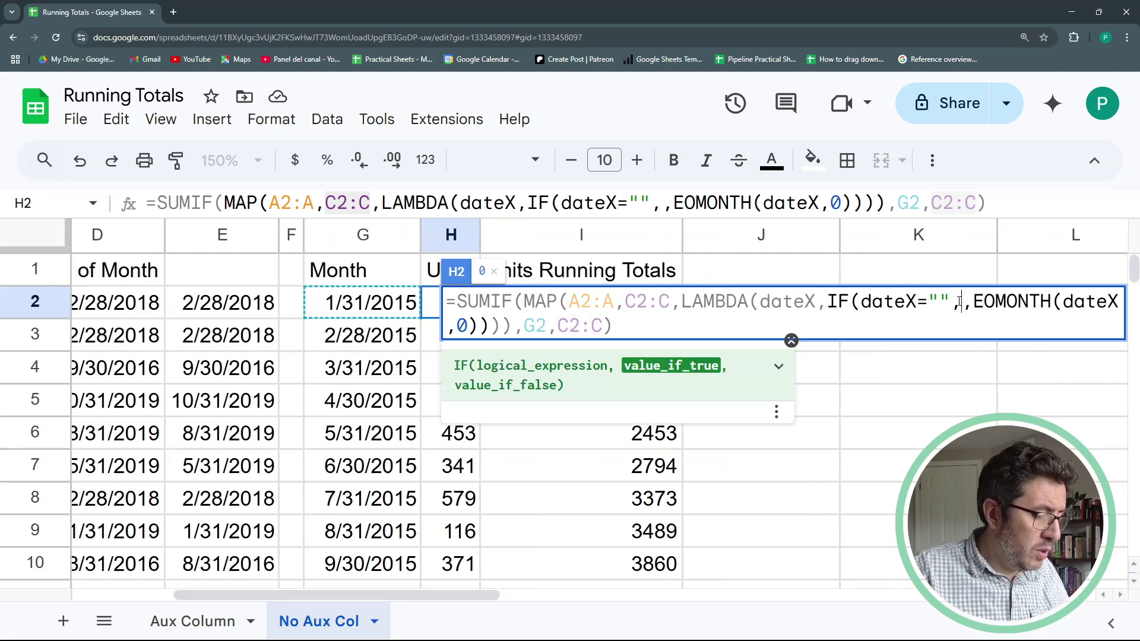
{"action": "left_click", "coordinate": [824, 302]}
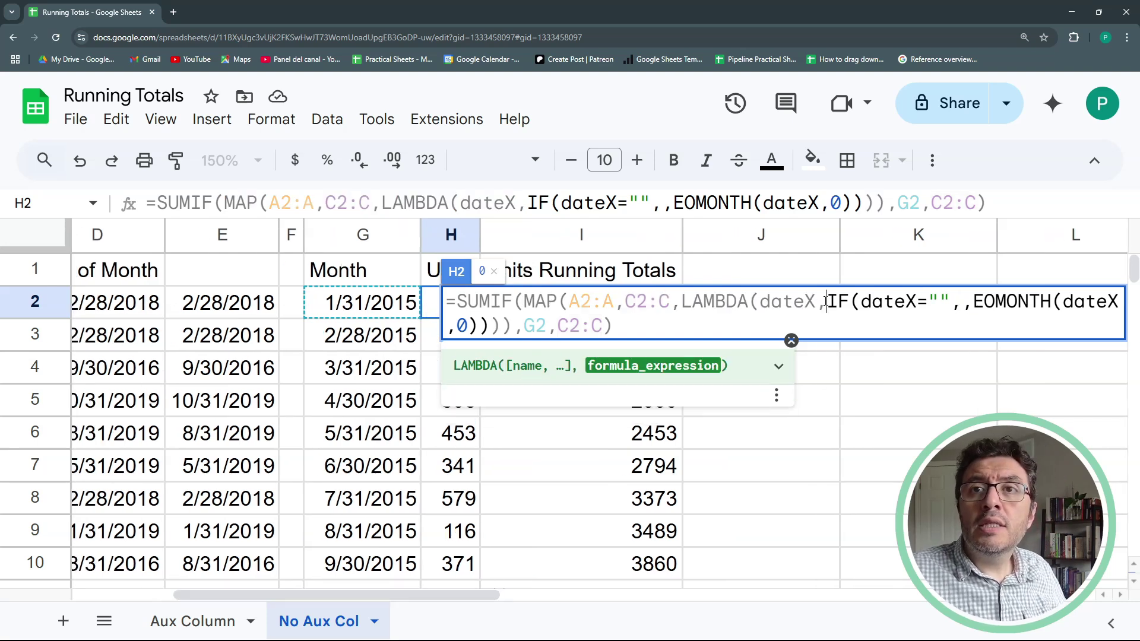
{"action": "type", "text": "UNITS"}
{"action": "key", "text": "BackSpace"}
{"action": "key", "text": "BackSpace"}
{"action": "key", "text": "BackSpace"}
{"action": "key", "text": "BackSpace"}
{"action": "key", "text": "BackSpace"}
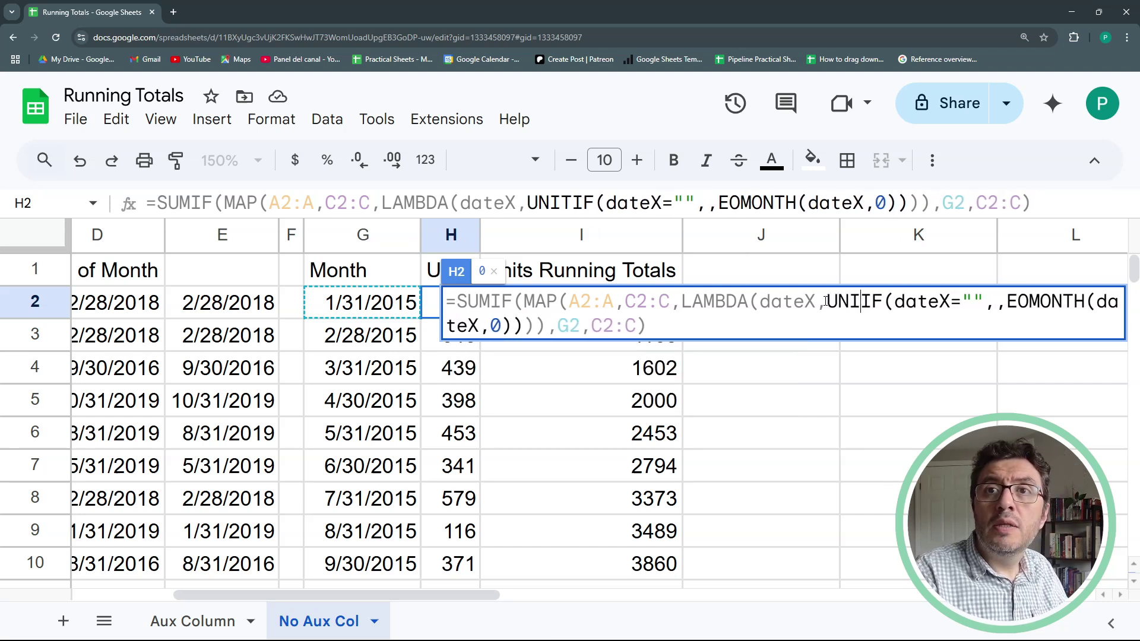
{"action": "type", "text": "units"}
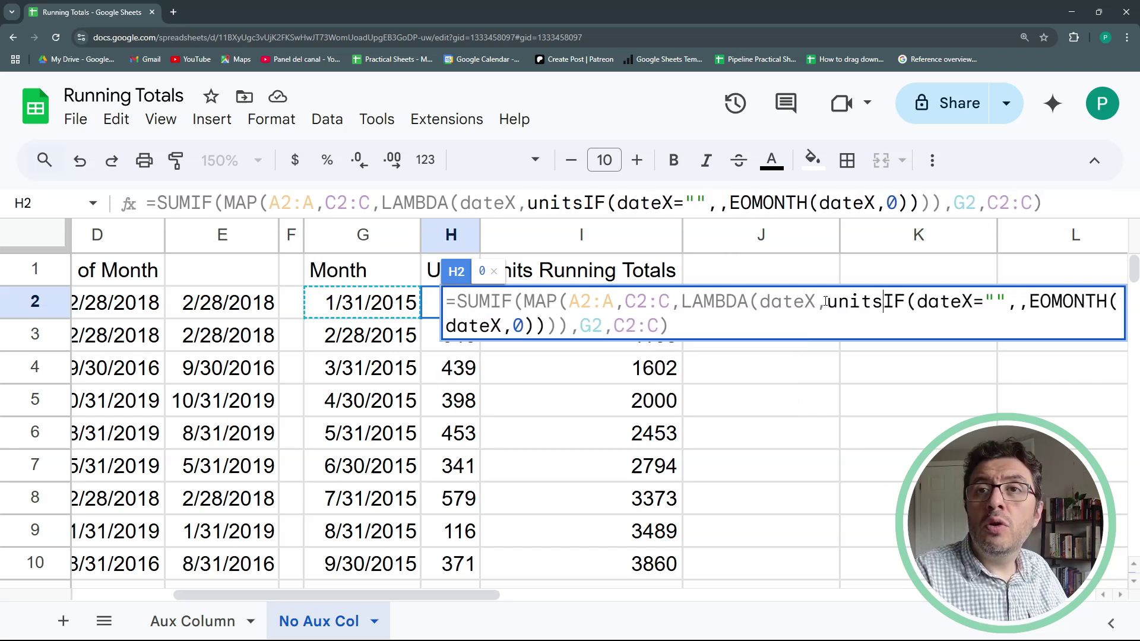
{"action": "type", "text": ","}
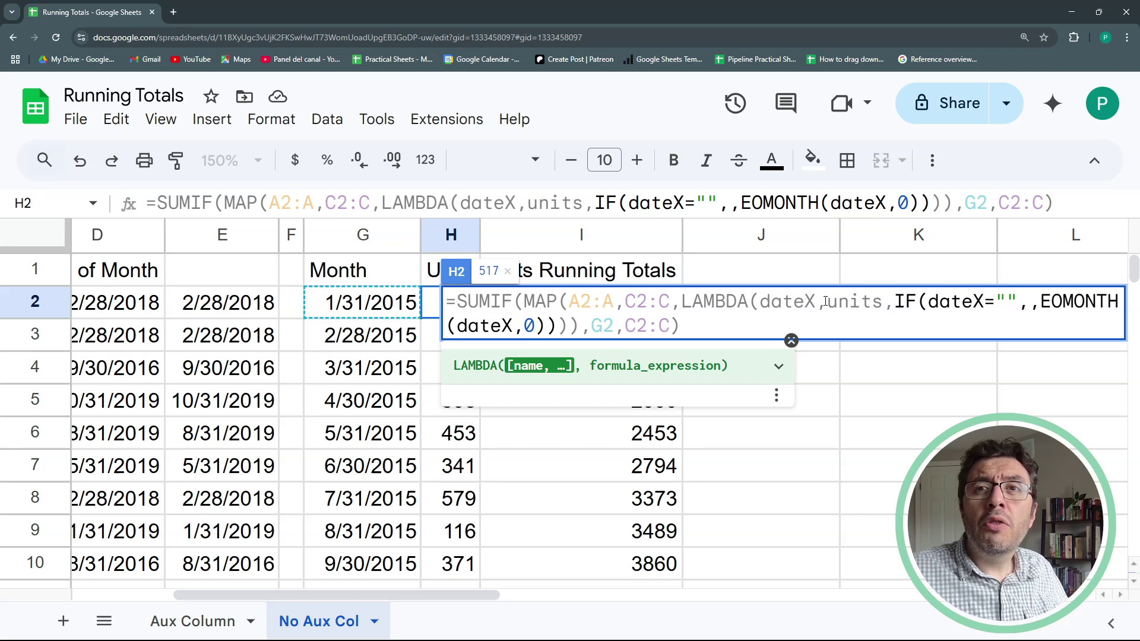
Try replacing the C2:C sum range of the SUMIF in H2 with units, and cancel the formula edit
{"action": "left_click_drag", "start_coordinate": [666, 325], "coordinate": [626, 326]}
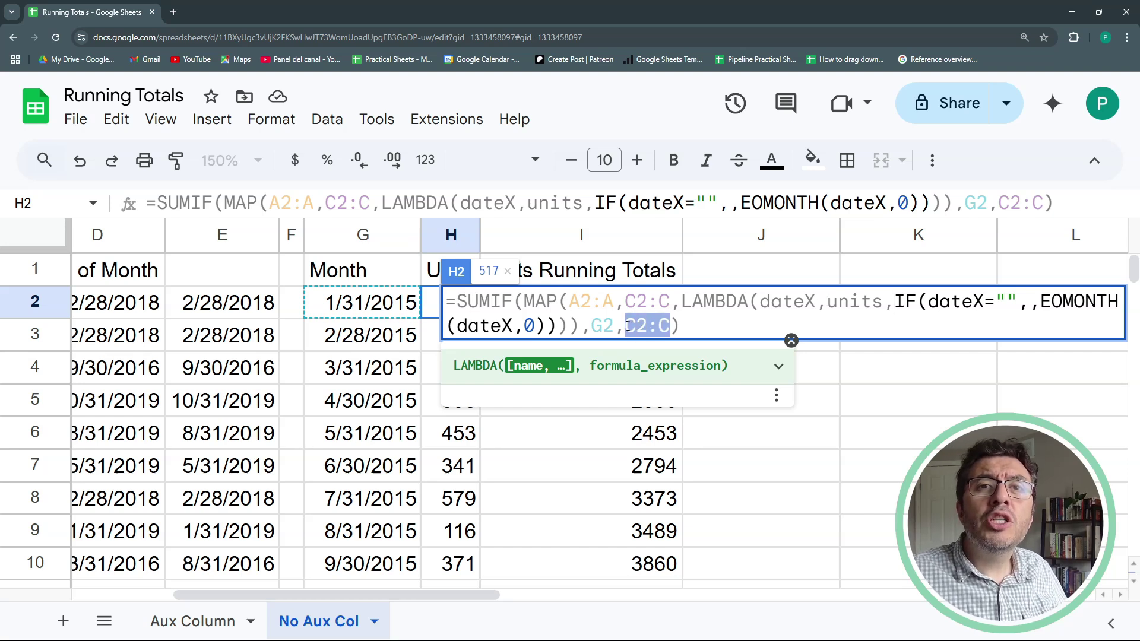
{"action": "type", "text": "units"}
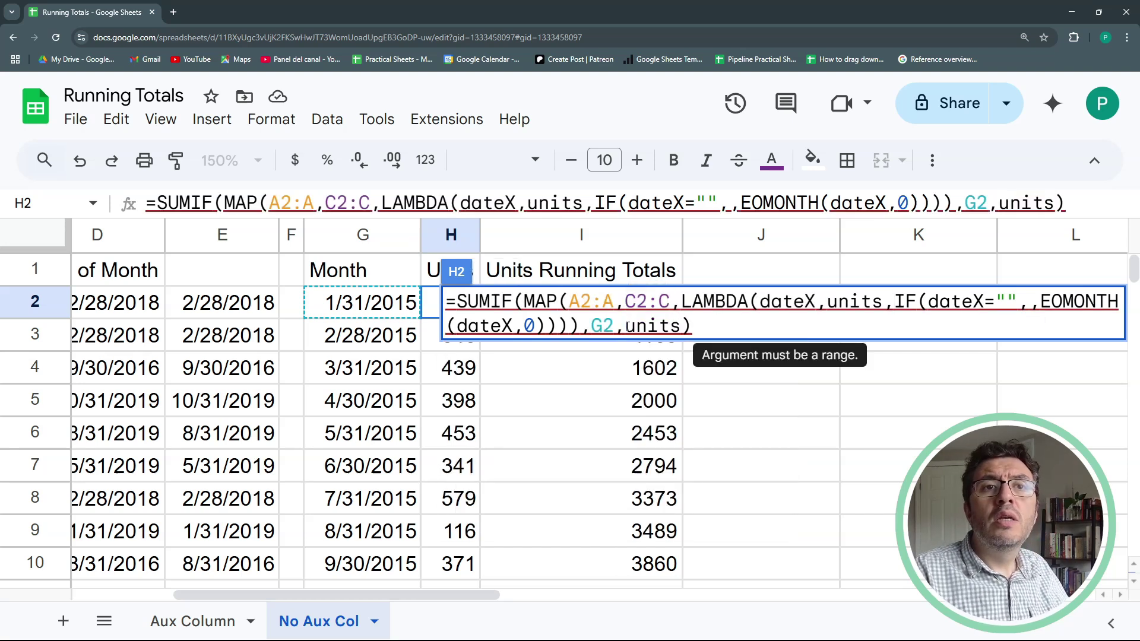
{"action": "key", "text": "Escape"}
Fill the SUMIF formula from H2 down to H61 and check the running total formula in I2
{"action": "left_click_drag", "start_coordinate": [630, 319], "coordinate": [628, 368]}
{"action": "scroll", "coordinate": [634, 304], "scroll_direction": "up", "scroll_amount": 15}
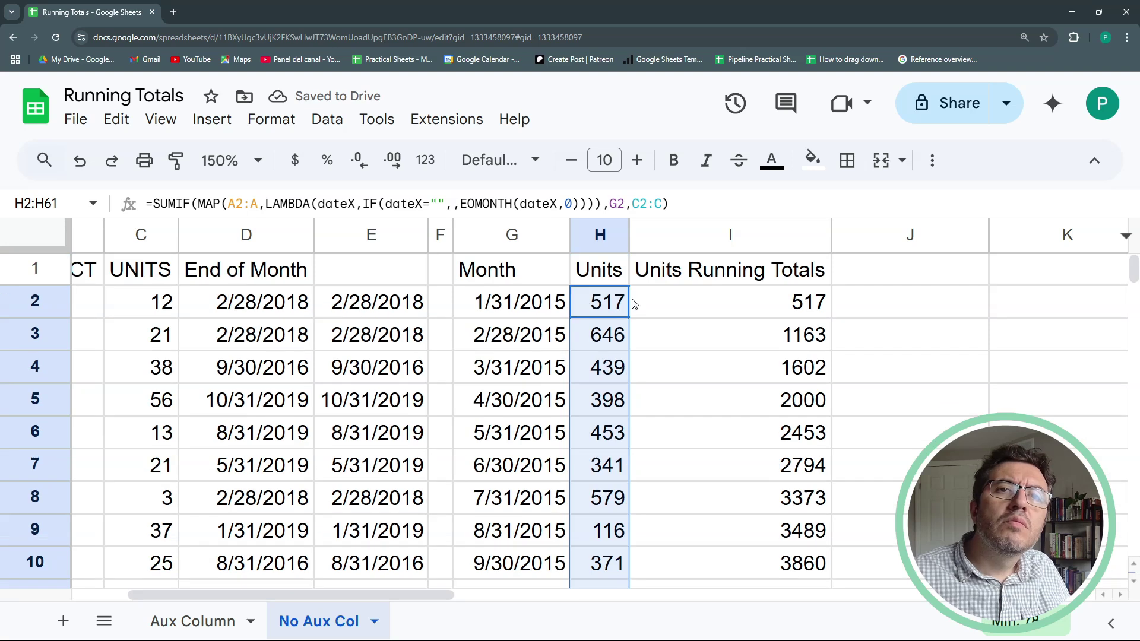
{"action": "left_click", "coordinate": [631, 304]}
{"action": "key", "text": "Right"}
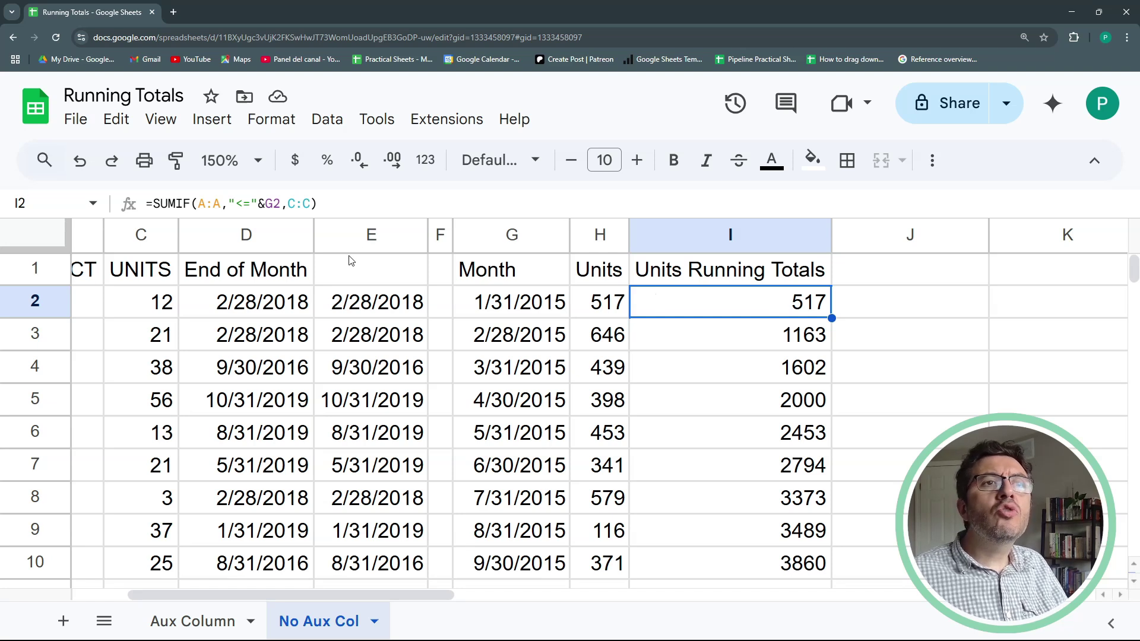
Clear the auxiliary end-of-month columns D and E and delete both columns from the sheet
{"action": "left_click_drag", "start_coordinate": [350, 234], "coordinate": [243, 234]}
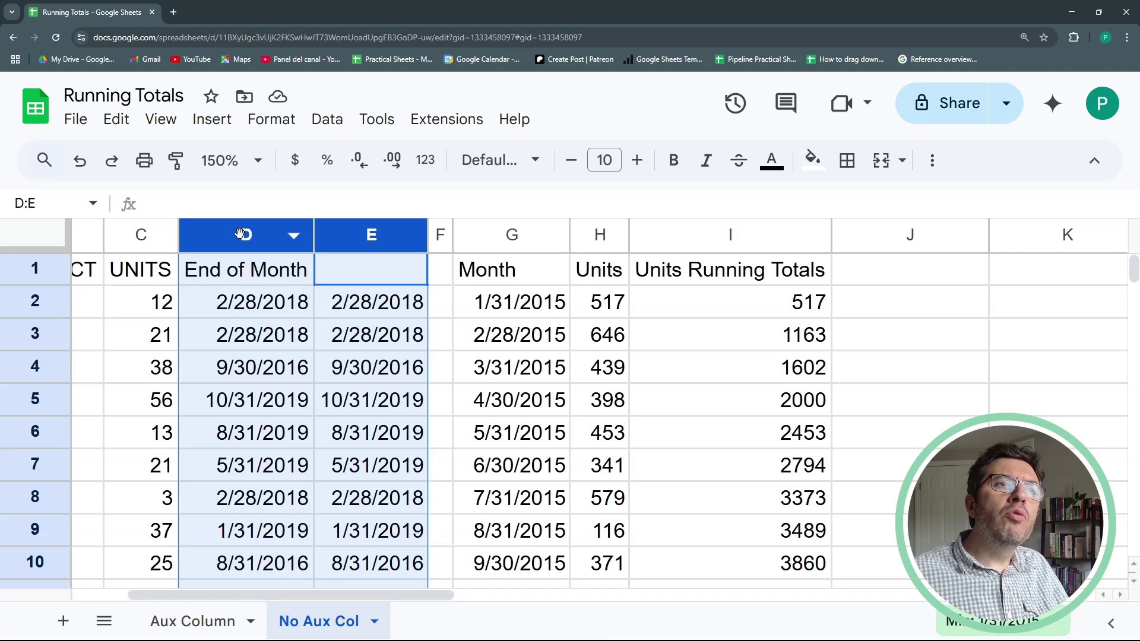
{"action": "key", "text": "Delete"}
{"action": "left_click", "coordinate": [285, 291]}
{"action": "left_click", "coordinate": [356, 235]}
{"action": "right_click", "coordinate": [357, 234]}
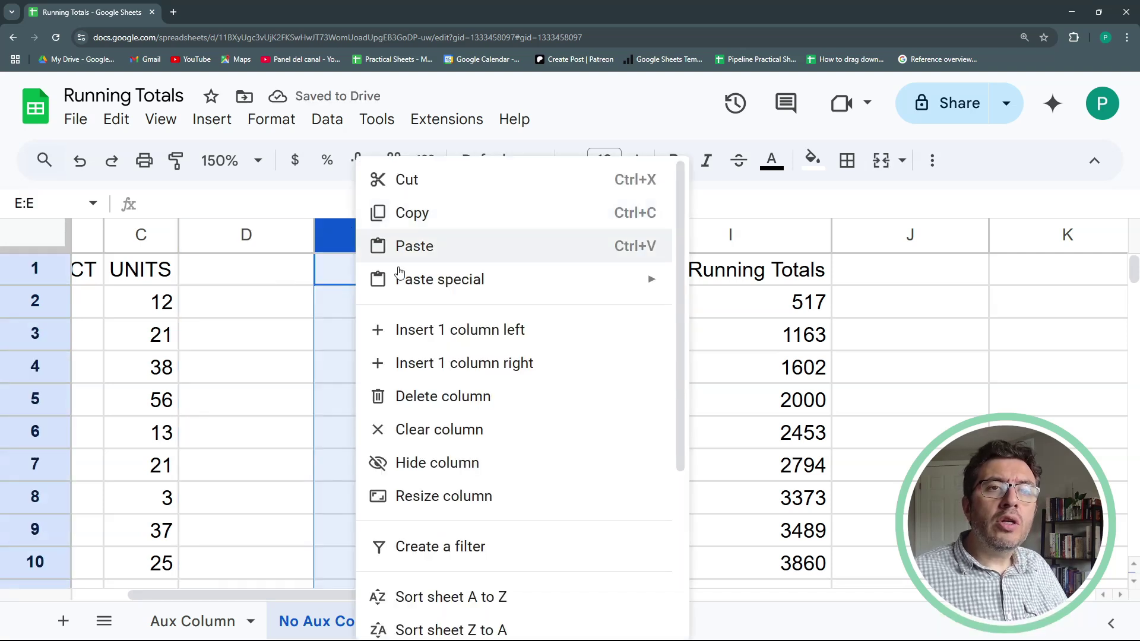
{"action": "left_click", "coordinate": [448, 396]}
{"action": "right_click", "coordinate": [242, 234]}
{"action": "left_click", "coordinate": [333, 397]}
{"action": "scroll", "coordinate": [87, 439], "scroll_direction": "left", "scroll_amount": 3}
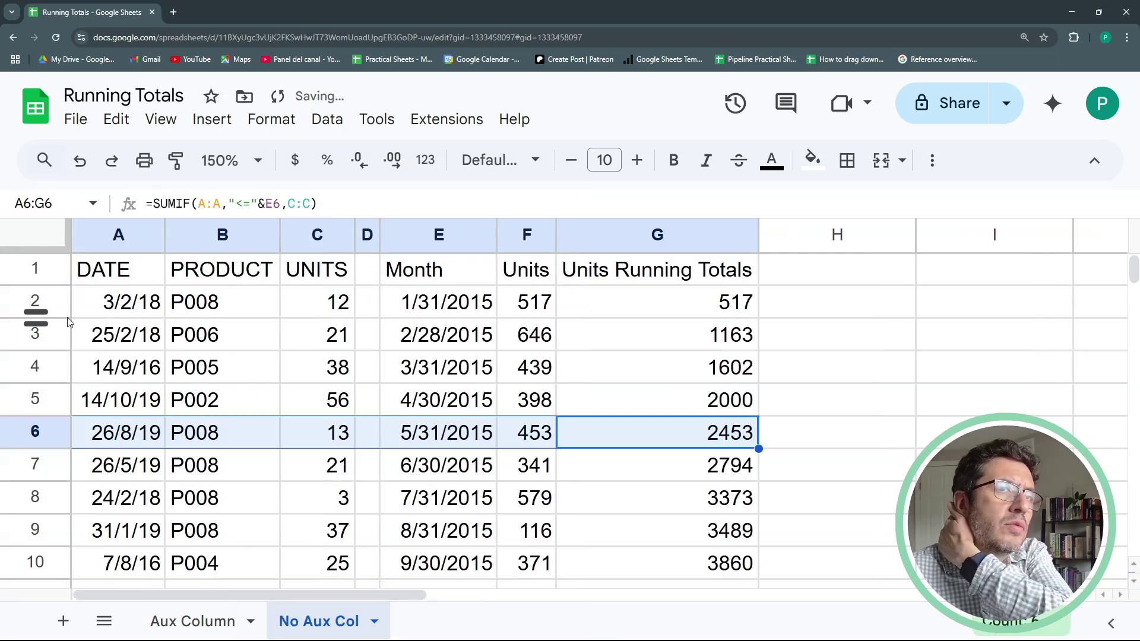
Examine the formulas in the Month, Units and Units Running Totals columns without the auxiliary columns
{"action": "left_click", "coordinate": [439, 302]}
{"action": "left_click", "coordinate": [534, 304]}
{"action": "key", "text": "Down"}
{"action": "key", "text": "Right"}
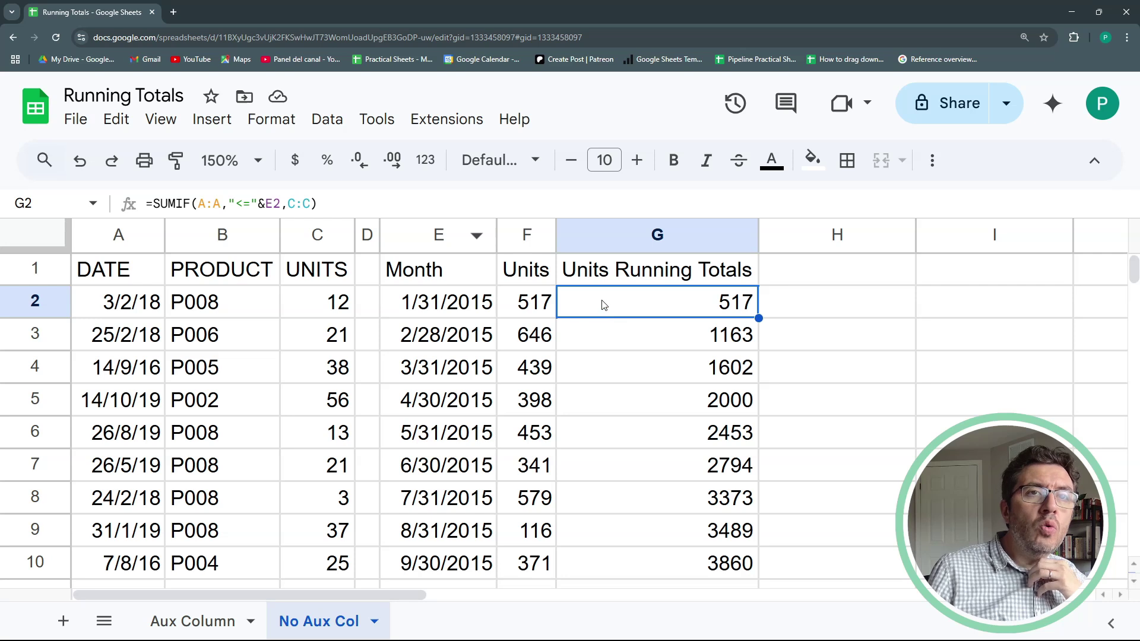
{"action": "left_click", "coordinate": [668, 339]}
{"action": "left_click", "coordinate": [679, 376]}
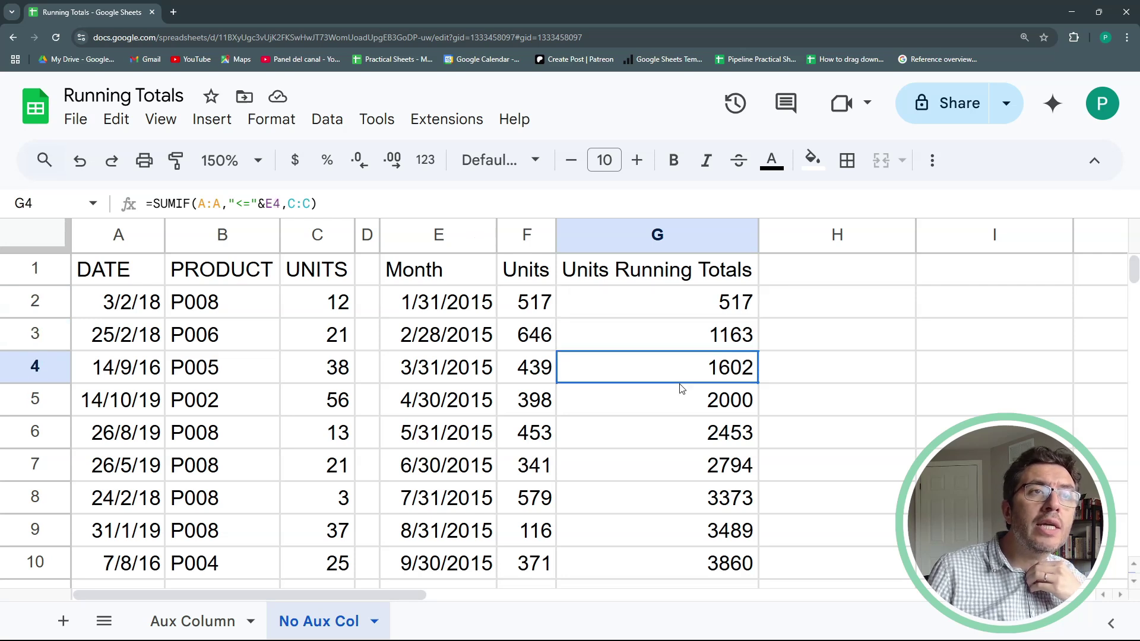
{"action": "left_click", "coordinate": [637, 316]}
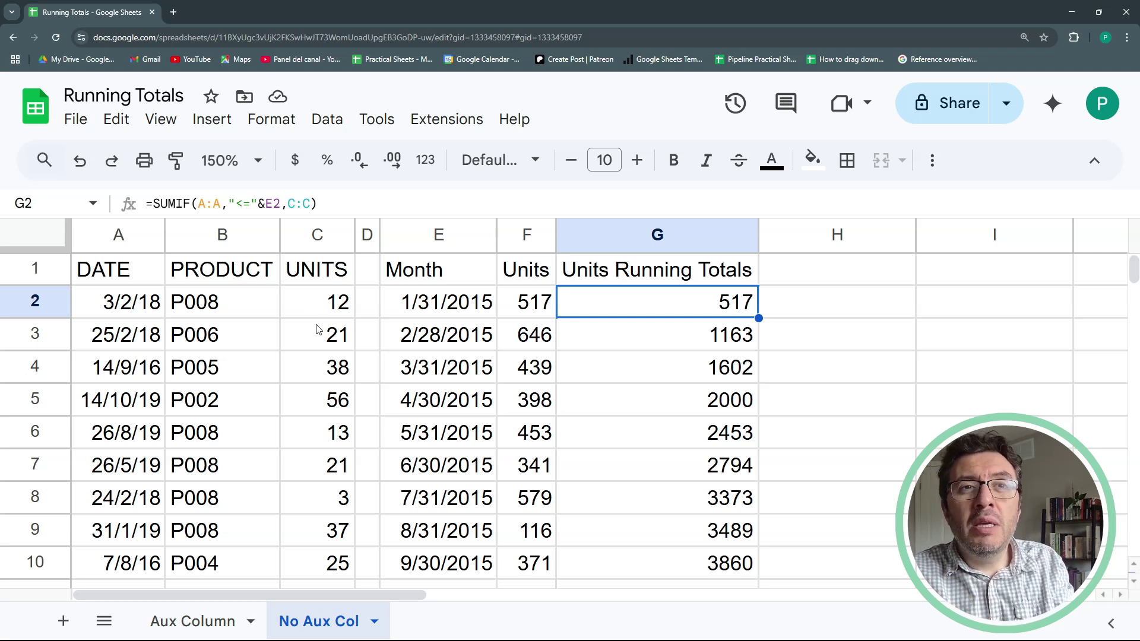
{"action": "left_click_drag", "start_coordinate": [423, 305], "coordinate": [440, 398]}
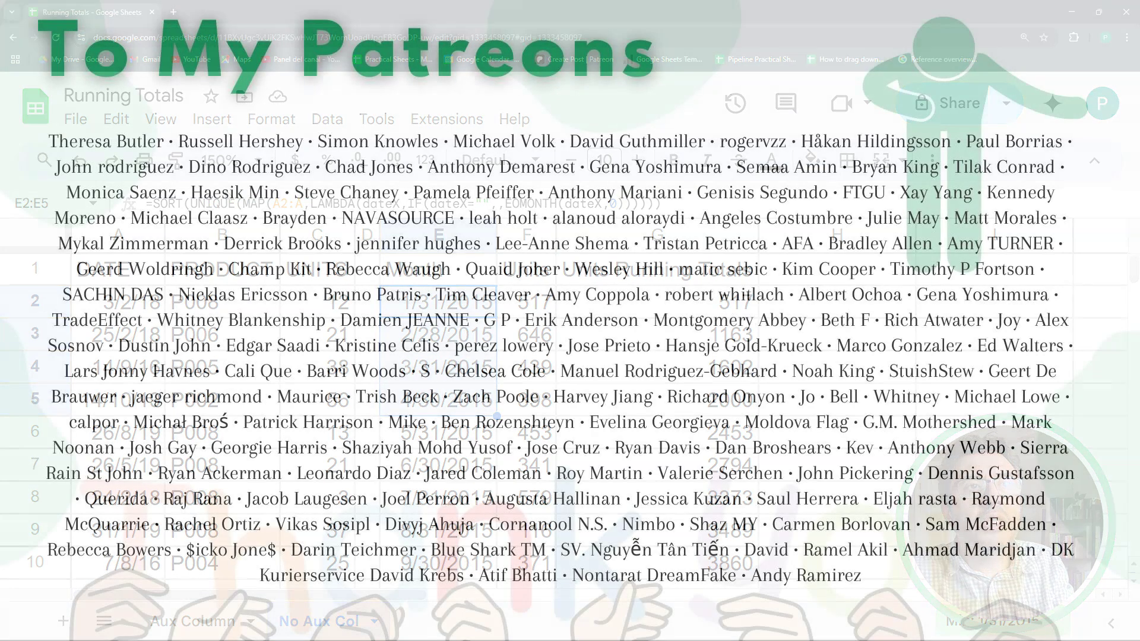